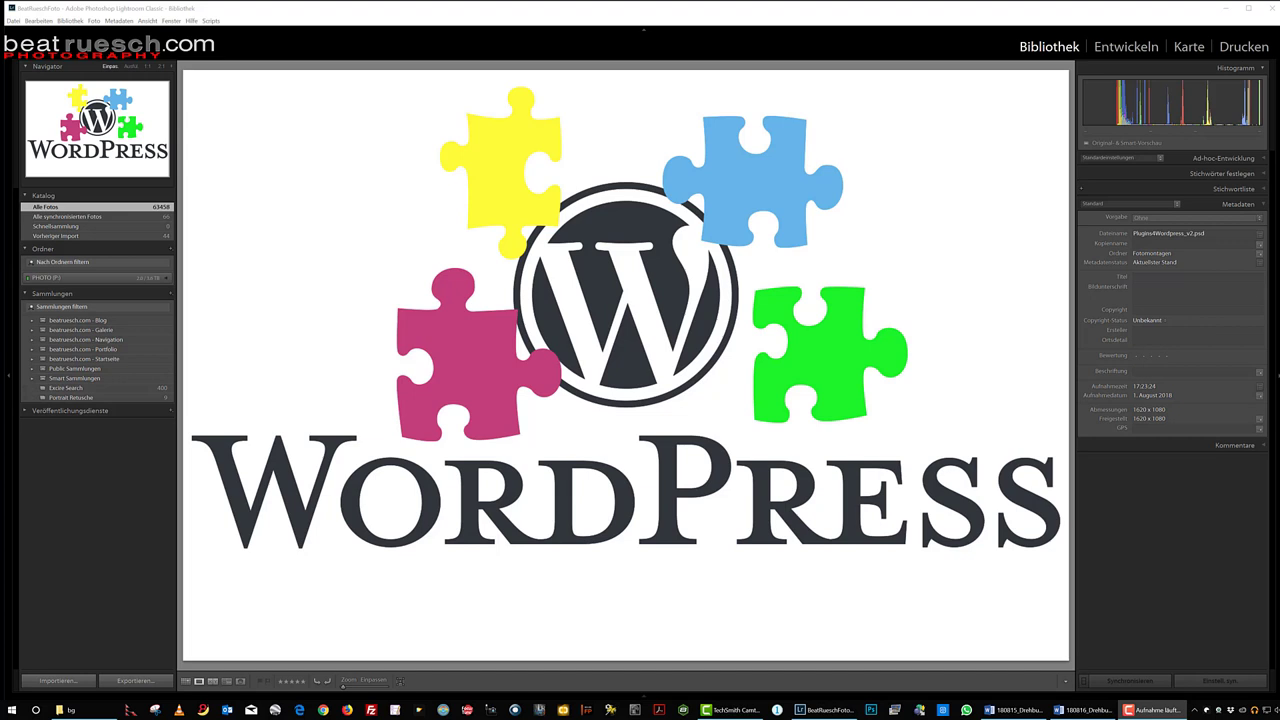
Step: Open the 109 Tiere im Zoo Zuerich collection from the Galerie set in Grid view
left_click(33, 330)
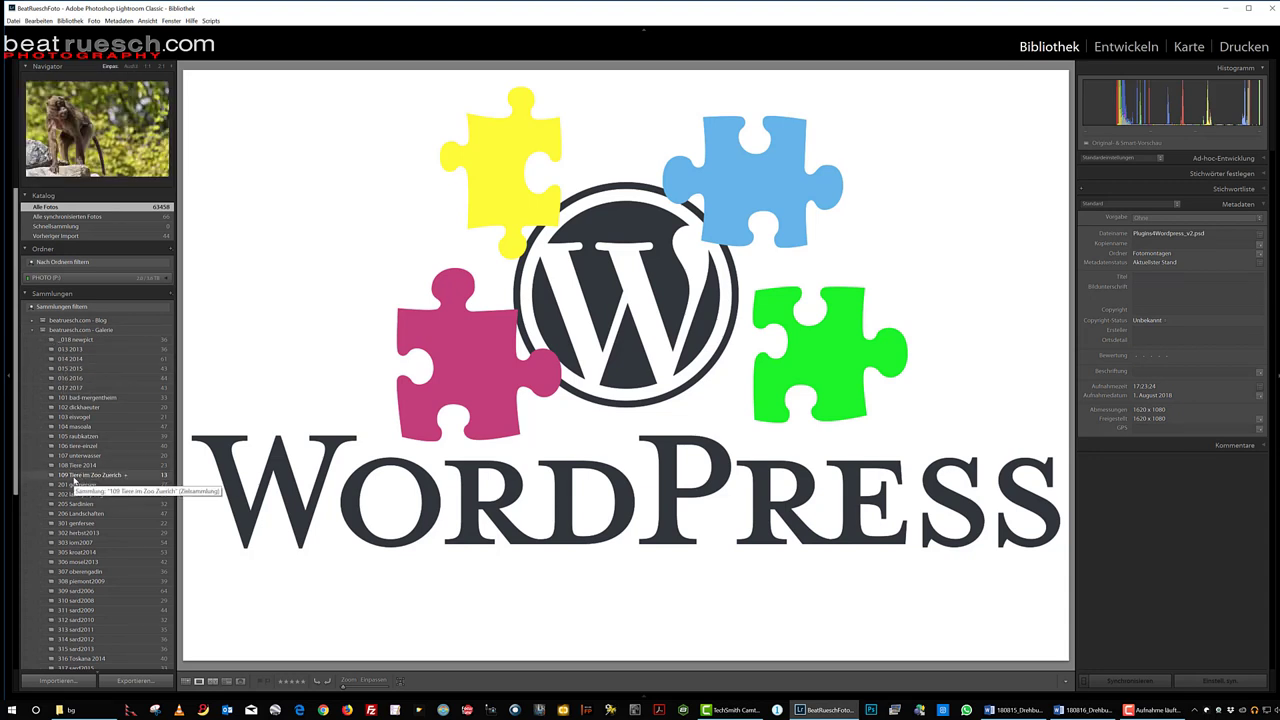
left_click(74, 478)
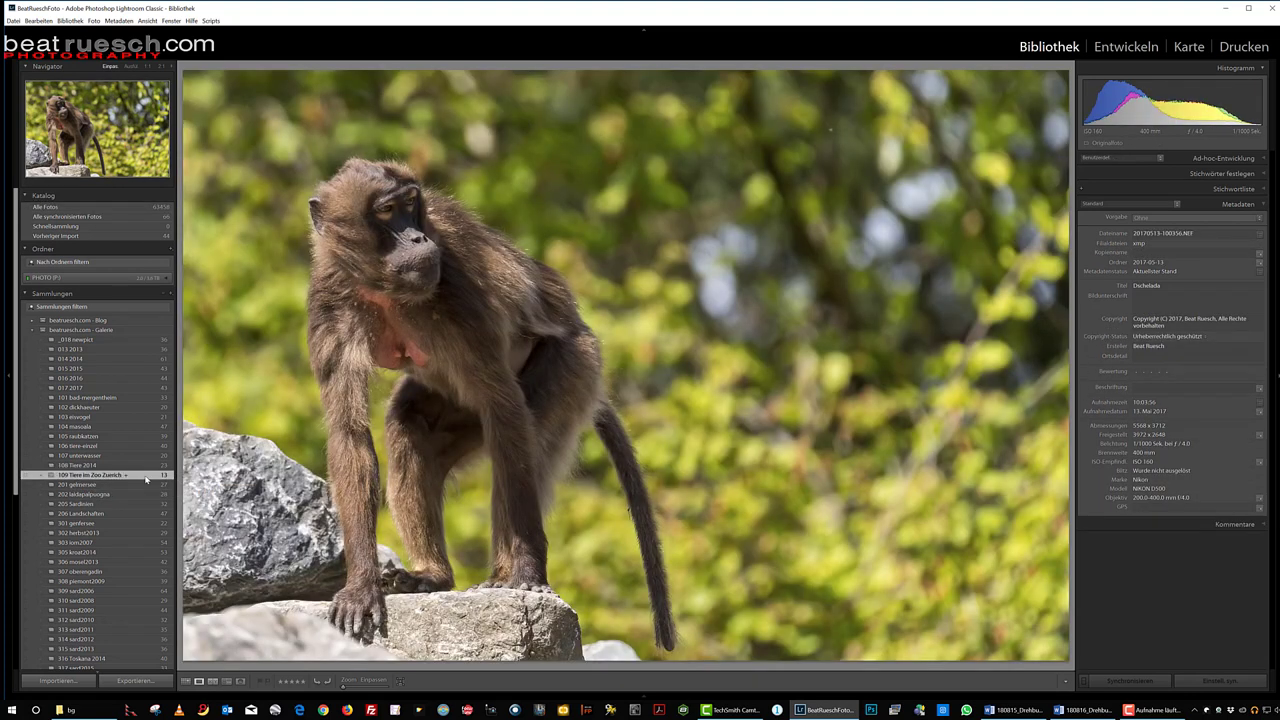
key("g")
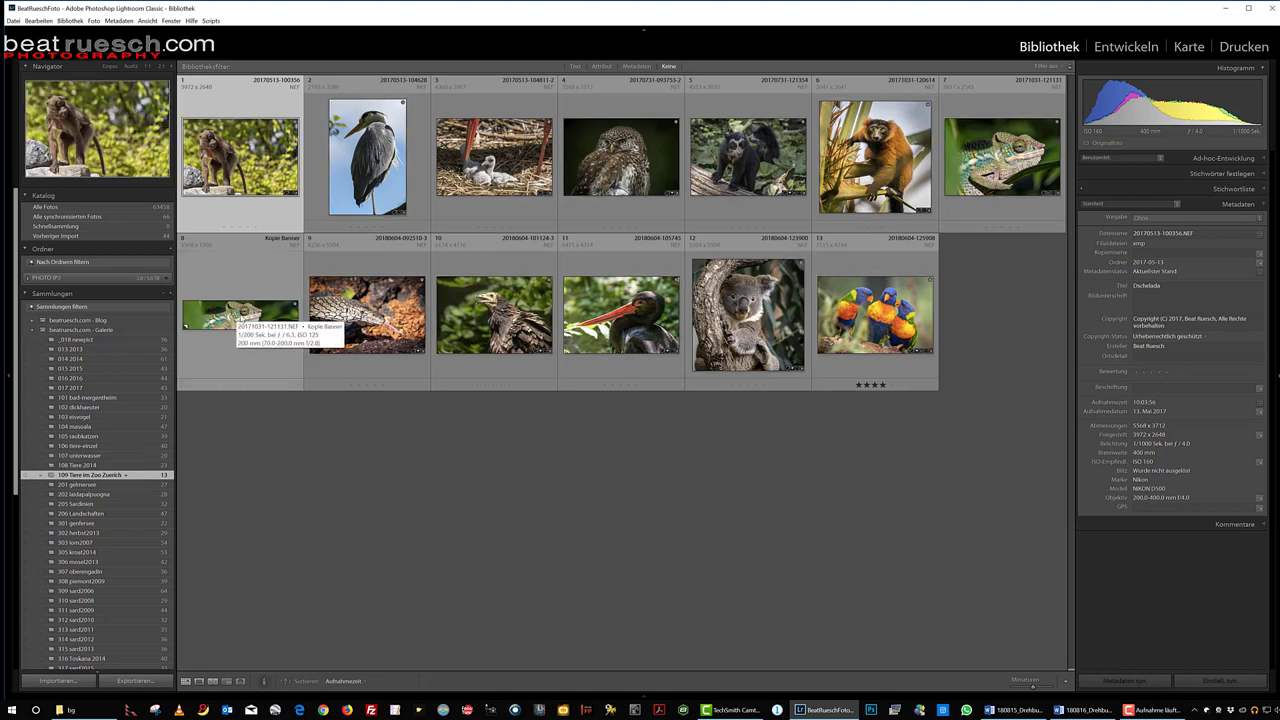
Step: Select every photo in the collection except the chameleon banner
left_click(236, 318)
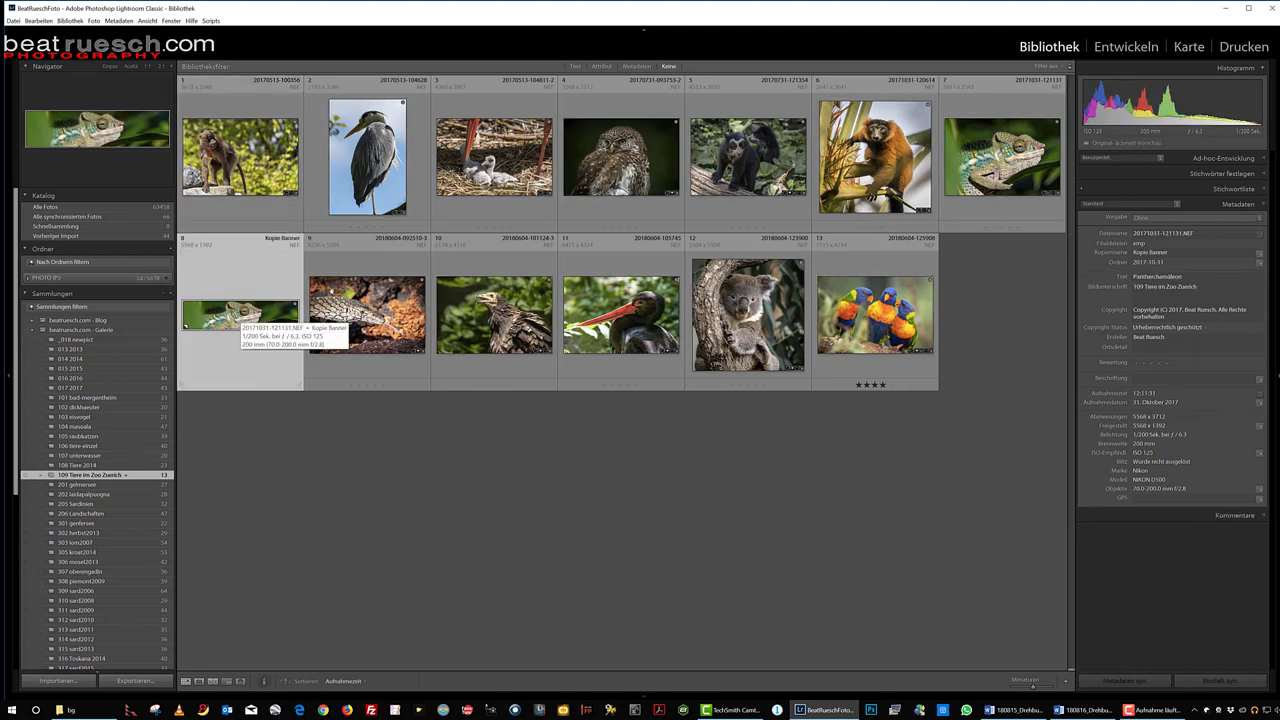
left_click(494, 160)
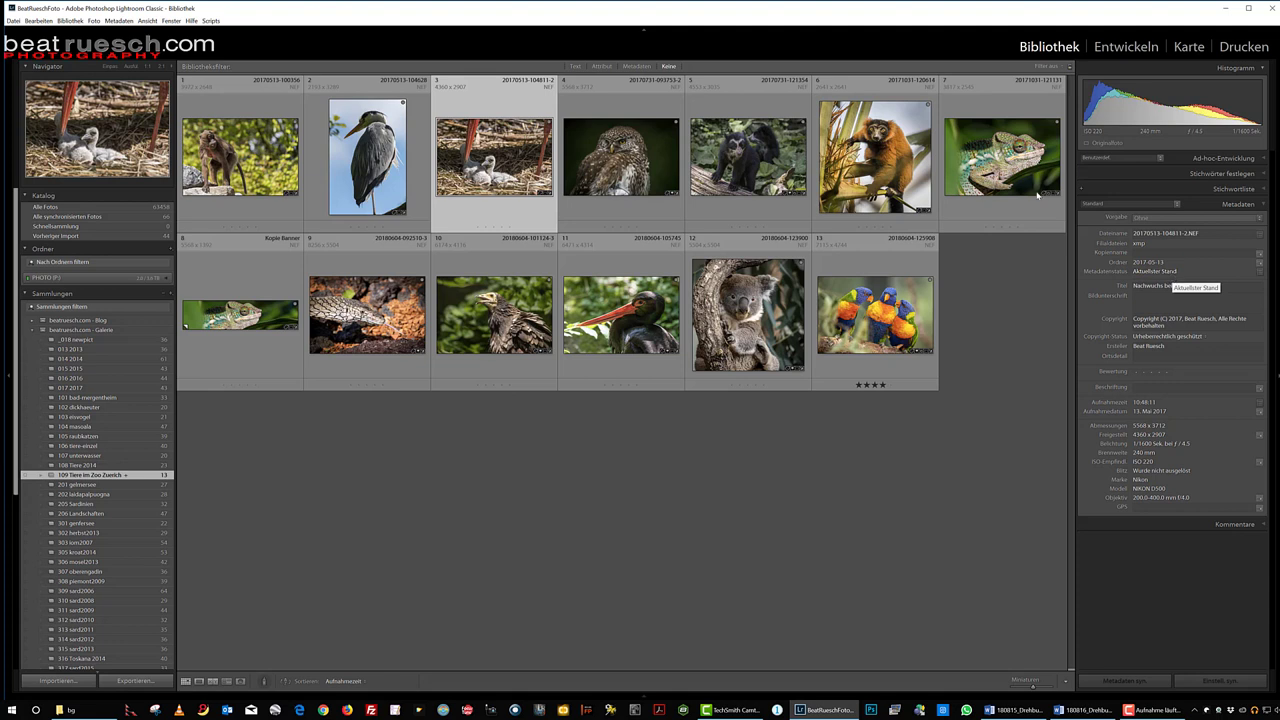
left_click(241, 313)
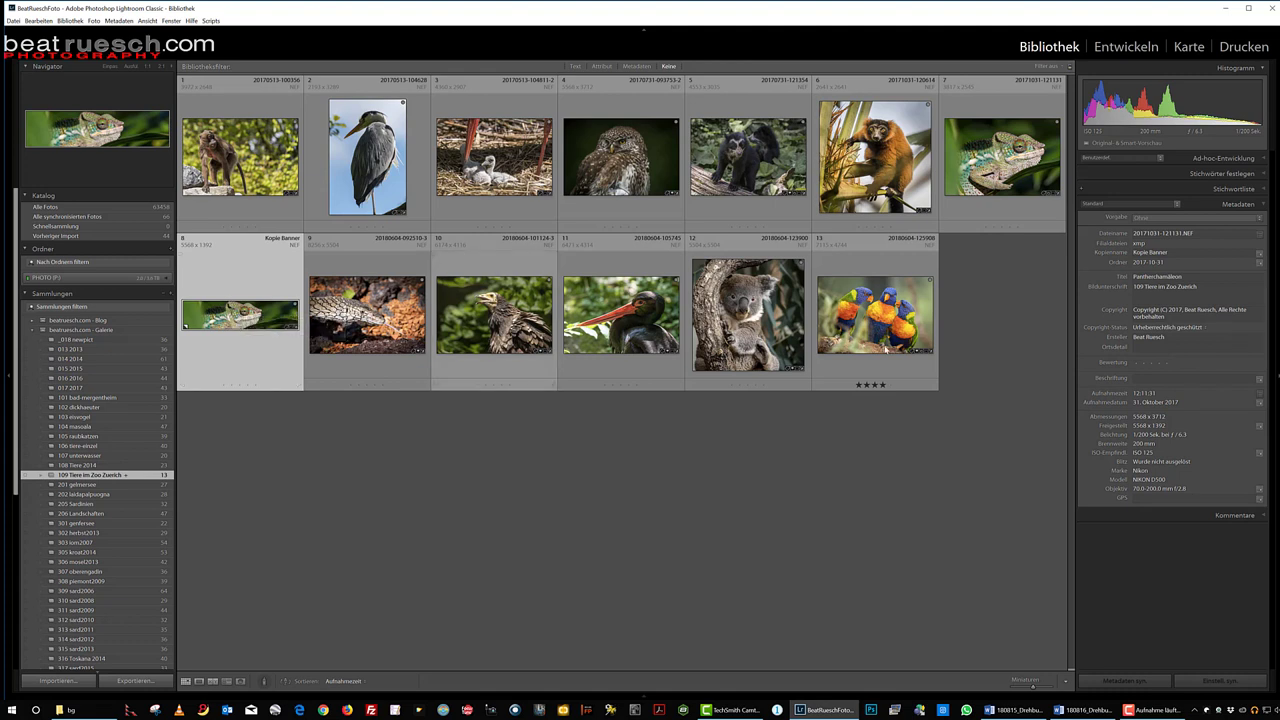
left_click(1208, 286)
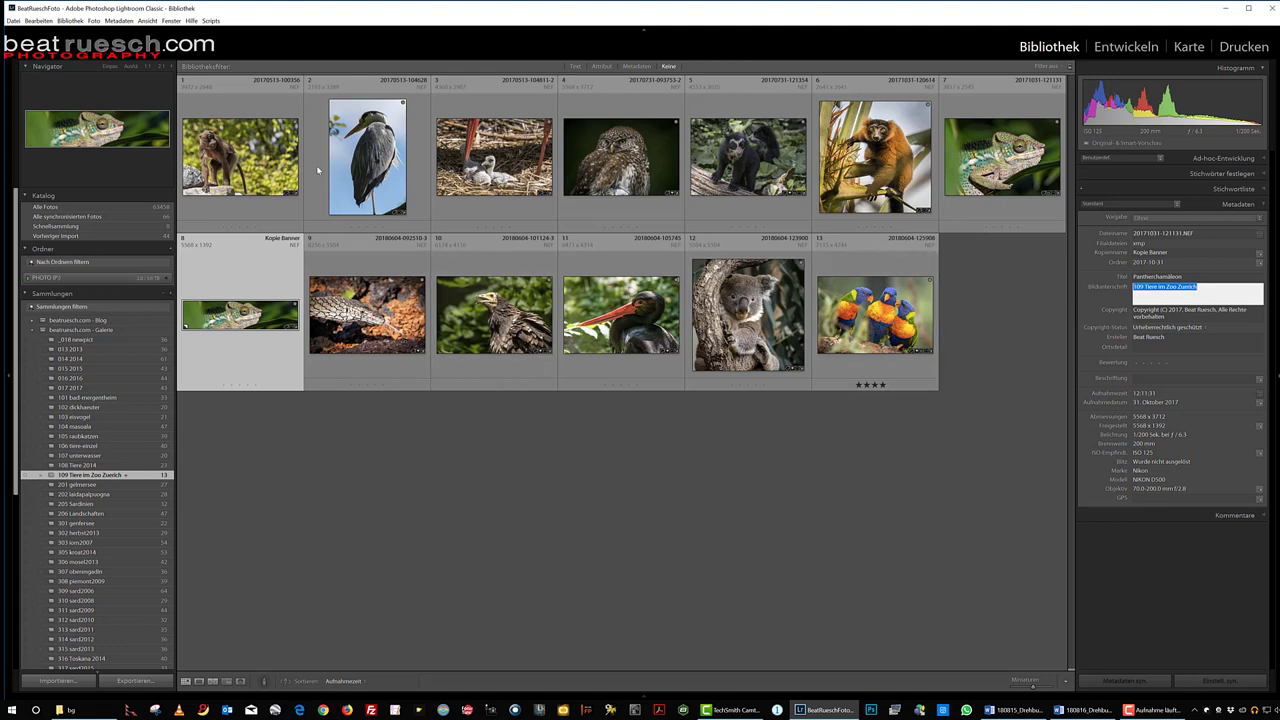
left_click(375, 157)
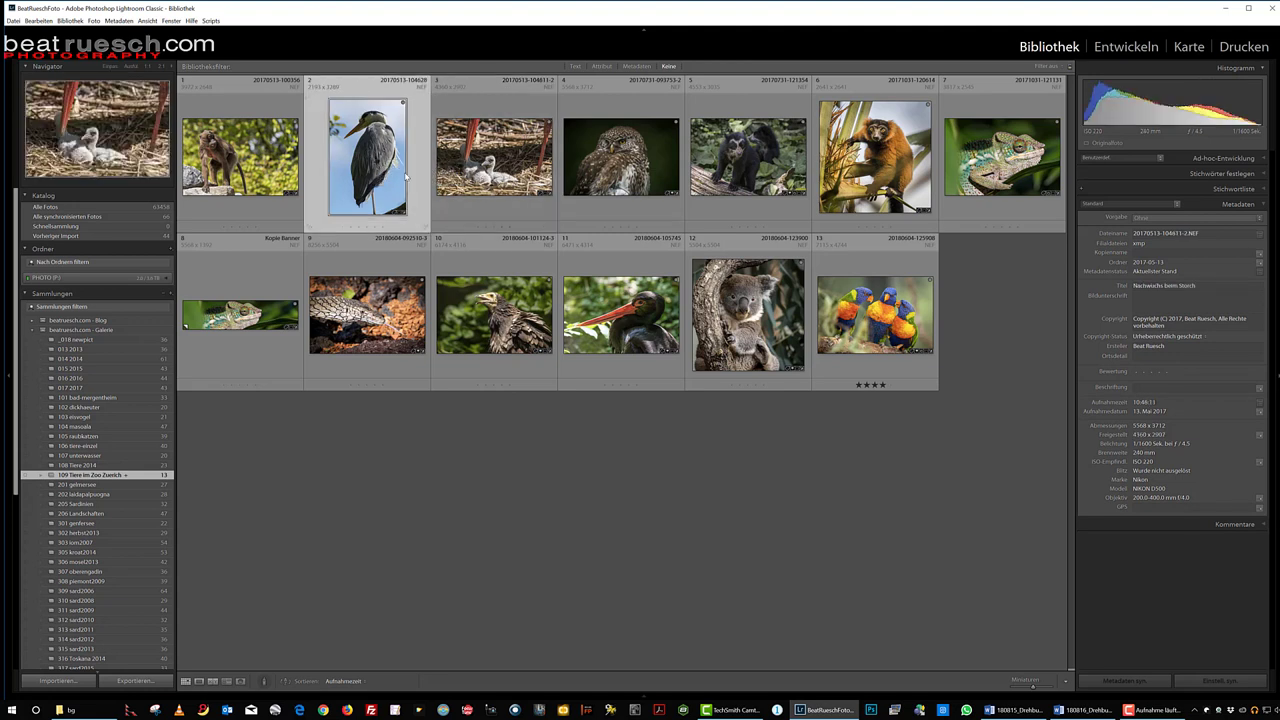
left_click(870, 160)
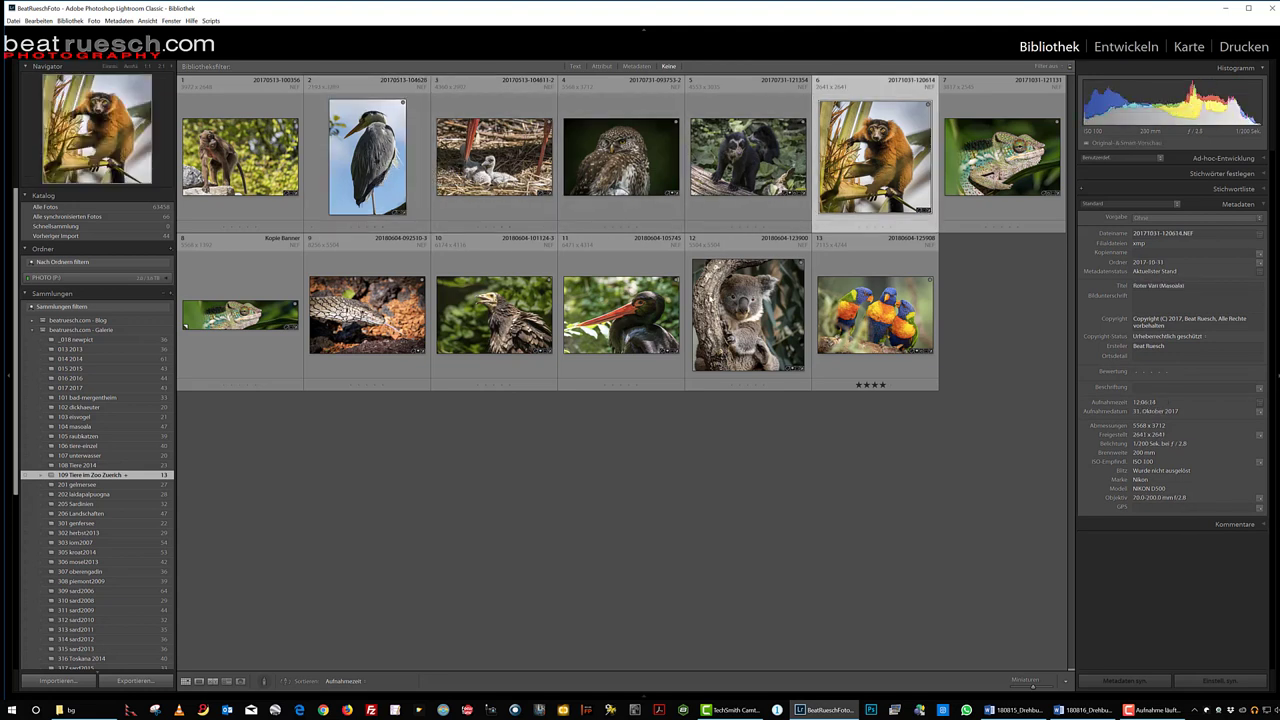
left_click(463, 300)
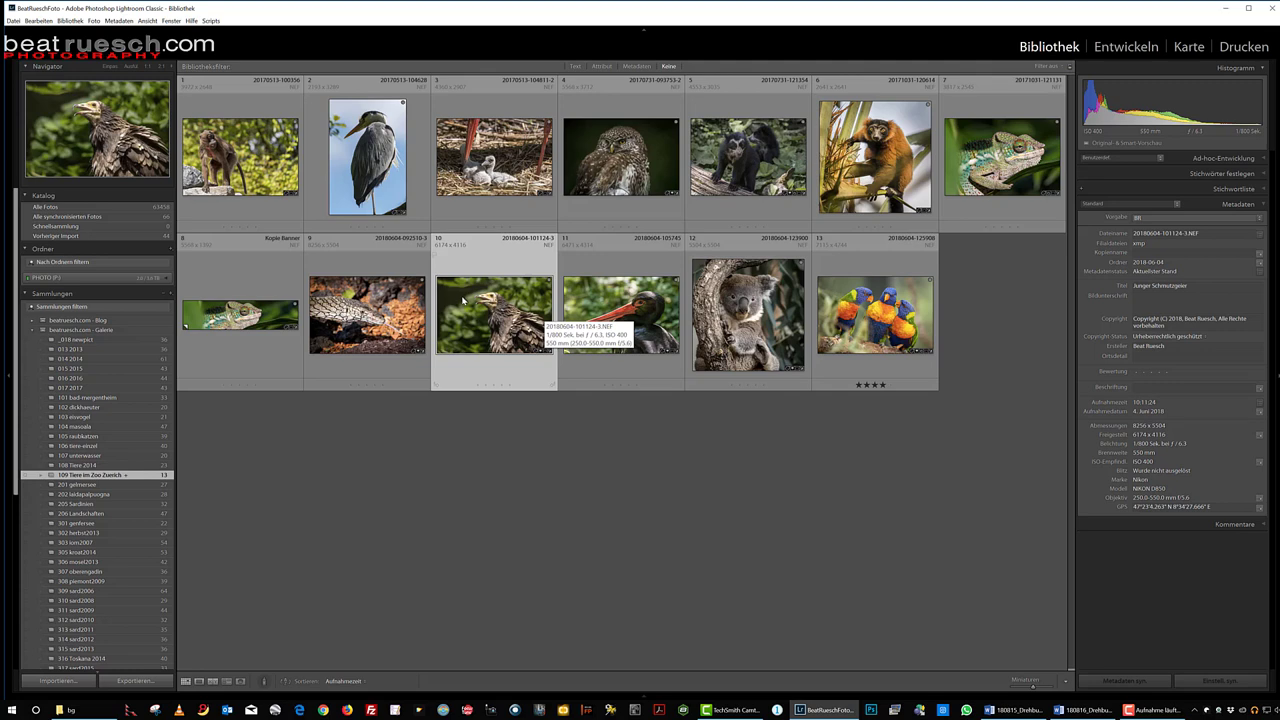
left_click(265, 213)
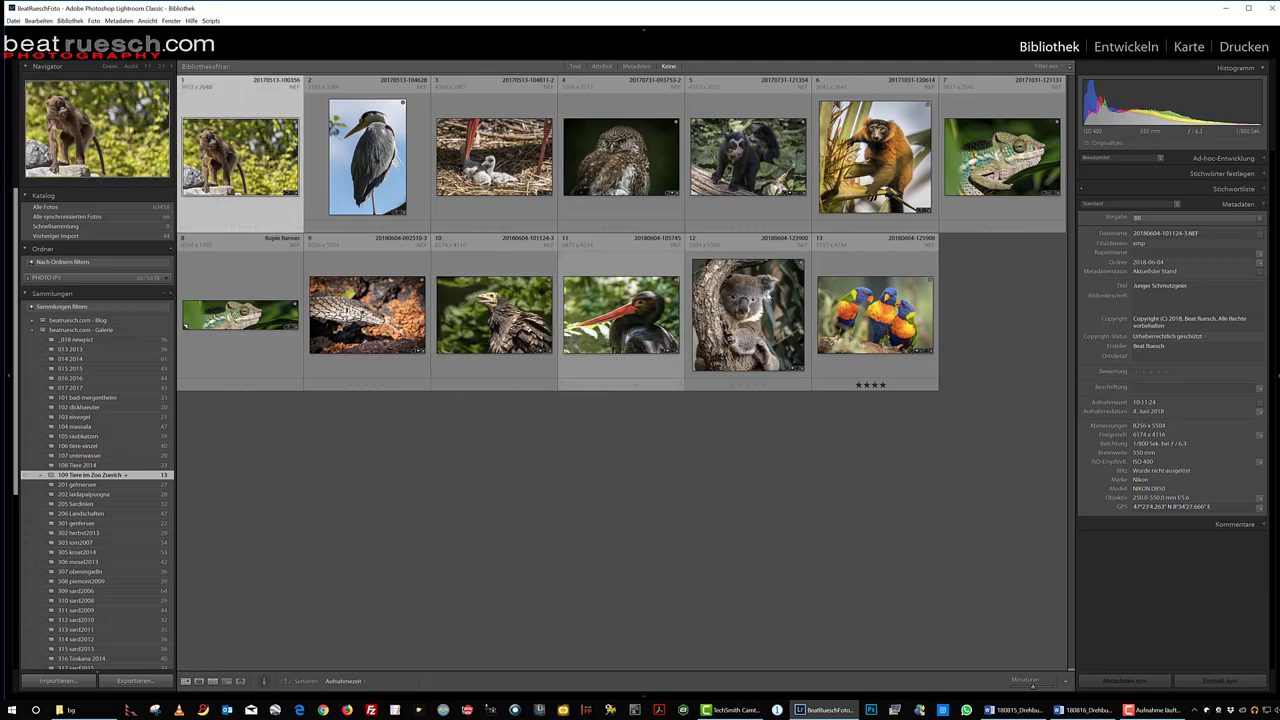
key("ctrl+a")
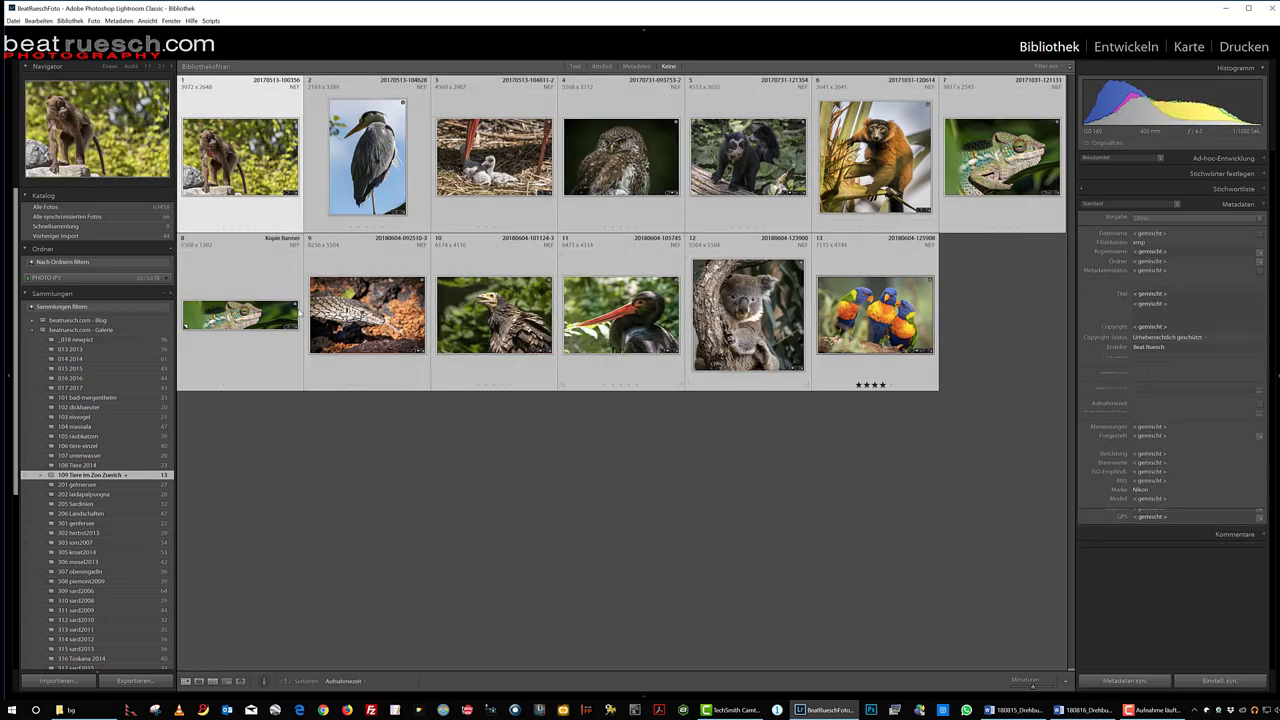
left_click(298, 312, "ctrl")
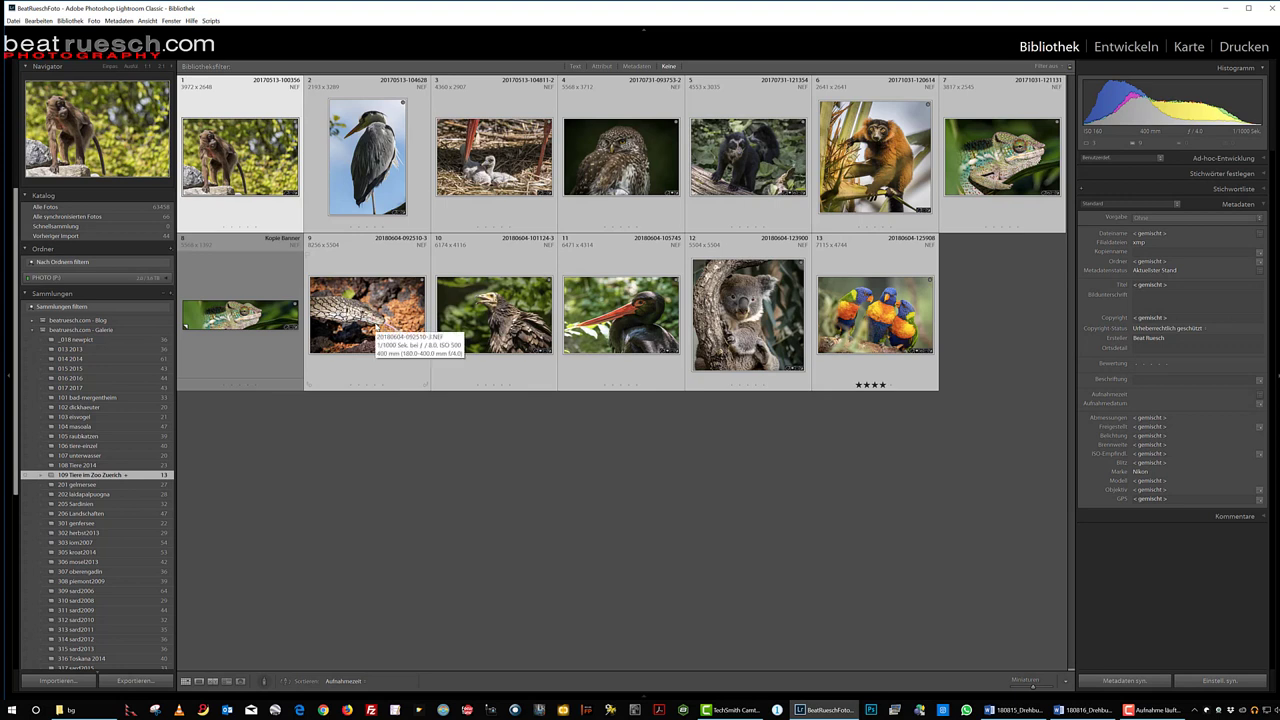
Step: Export the 12 selected photos with the 06-BG_Bild_1200px preset
left_click(137, 681)
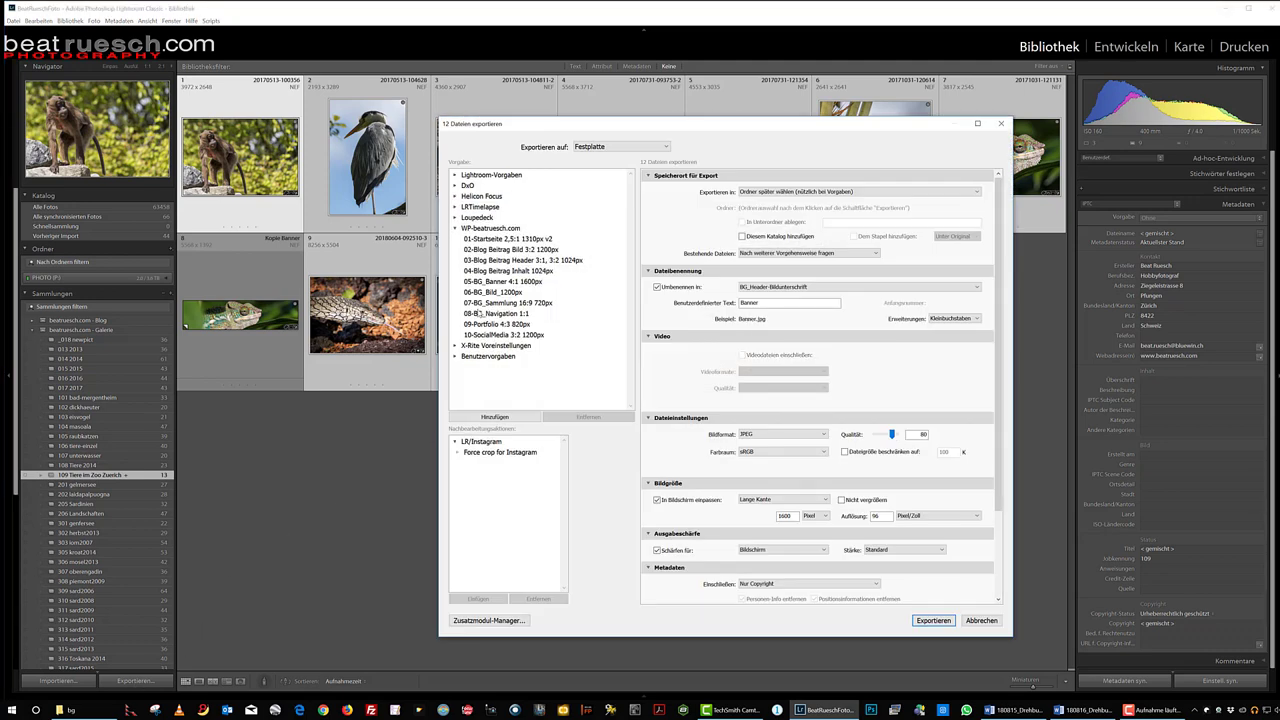
left_click(487, 292)
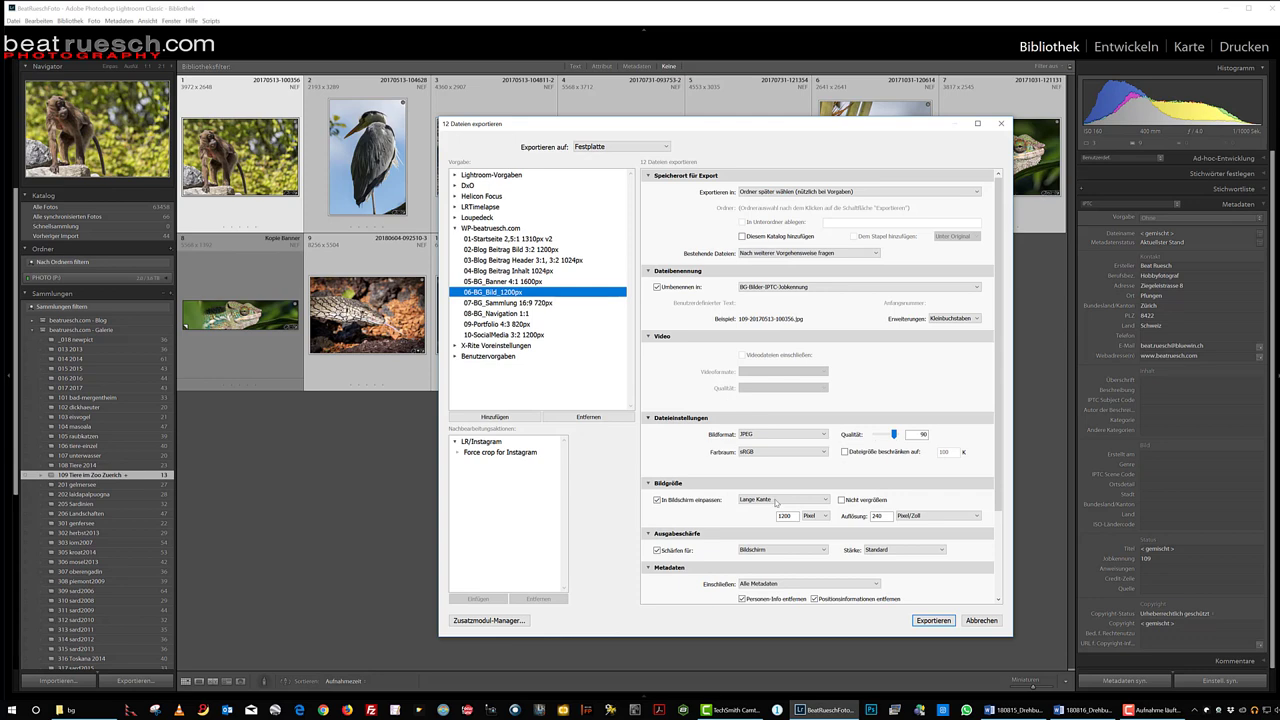
scroll(757, 507, "down", 2)
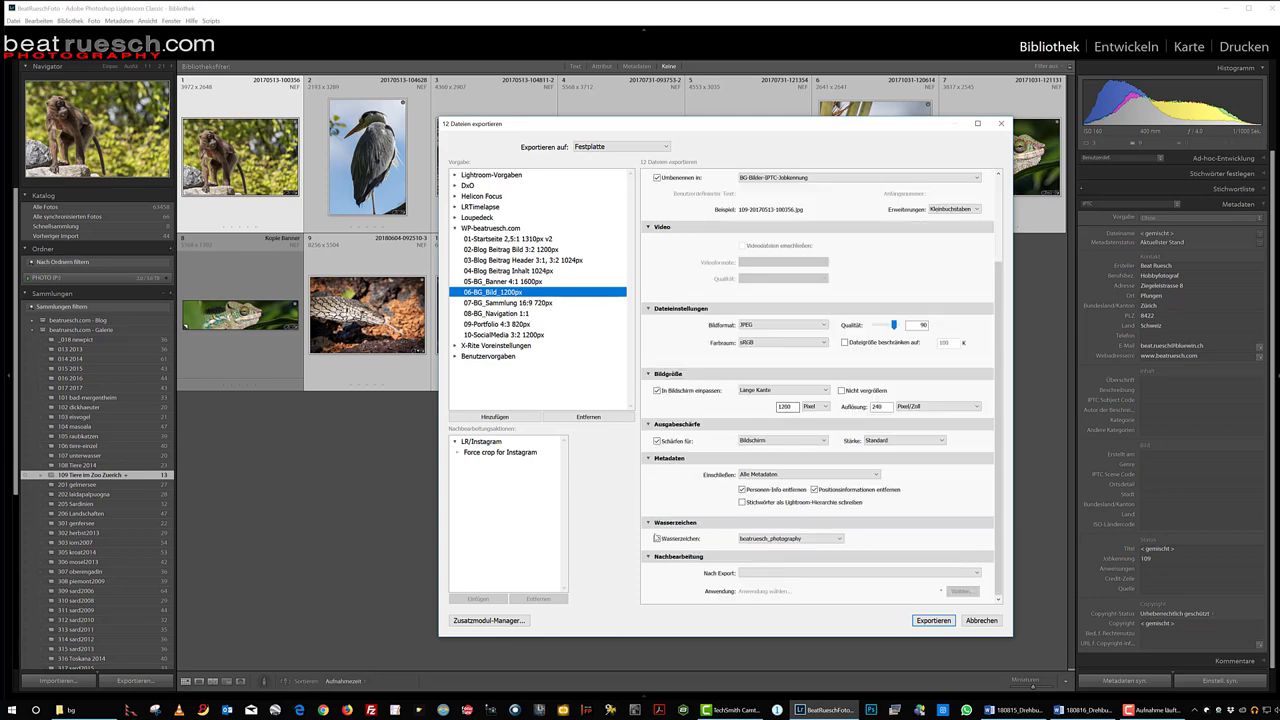
left_click(924, 619)
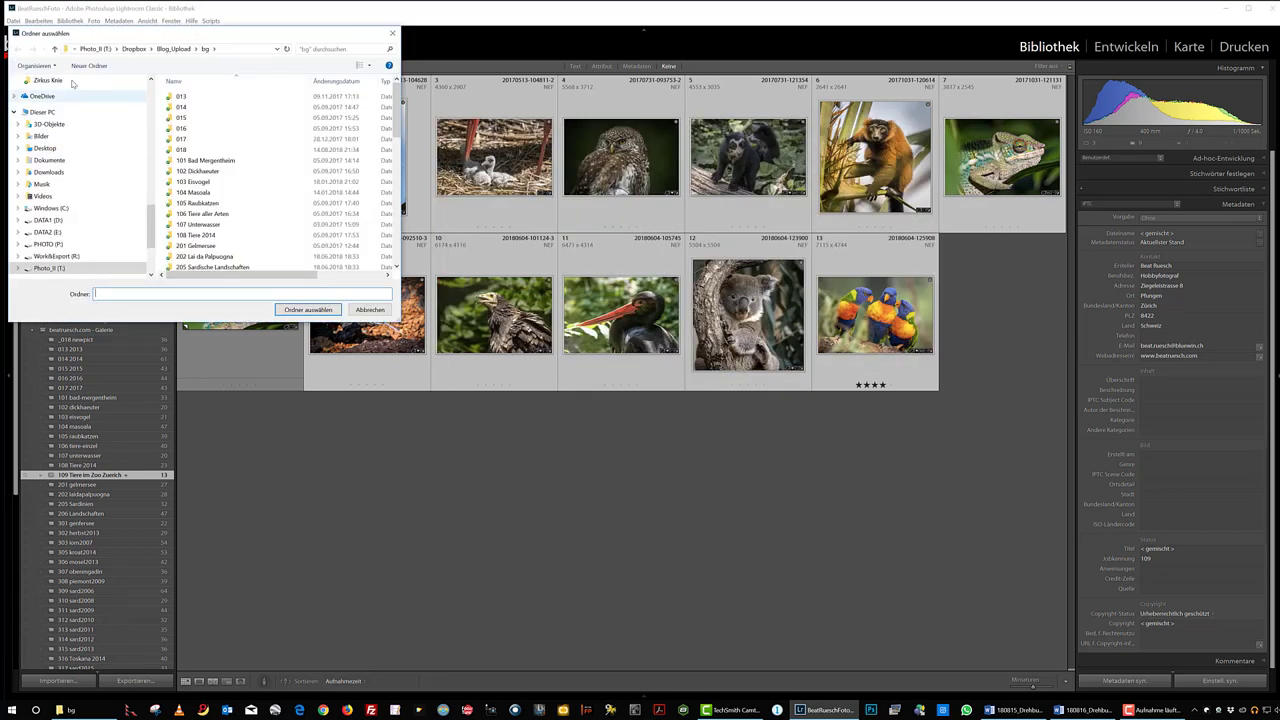
Step: Create a new folder '109 Tiere im Zoo Zuerich' as the export destination, then select the chameleon banner
left_click(82, 65)
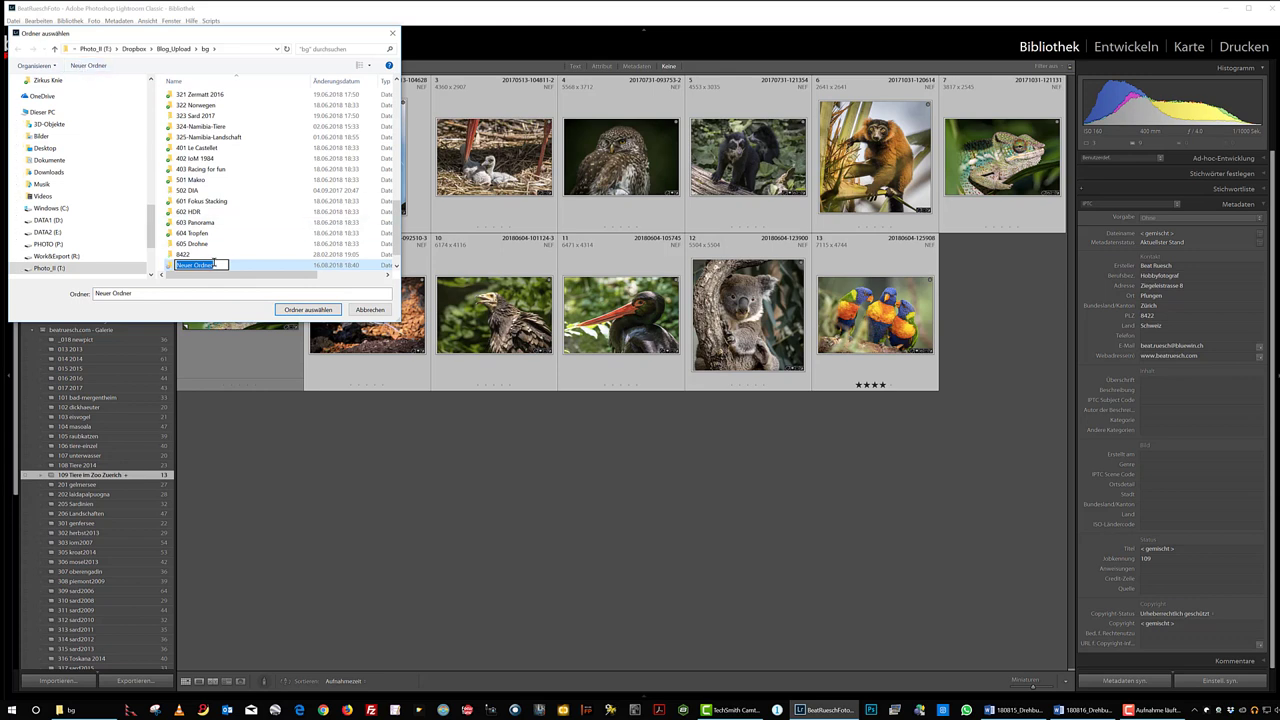
type("109 Tiere im Z")
type("oo Zuerich")
key("Return")
key("Return")
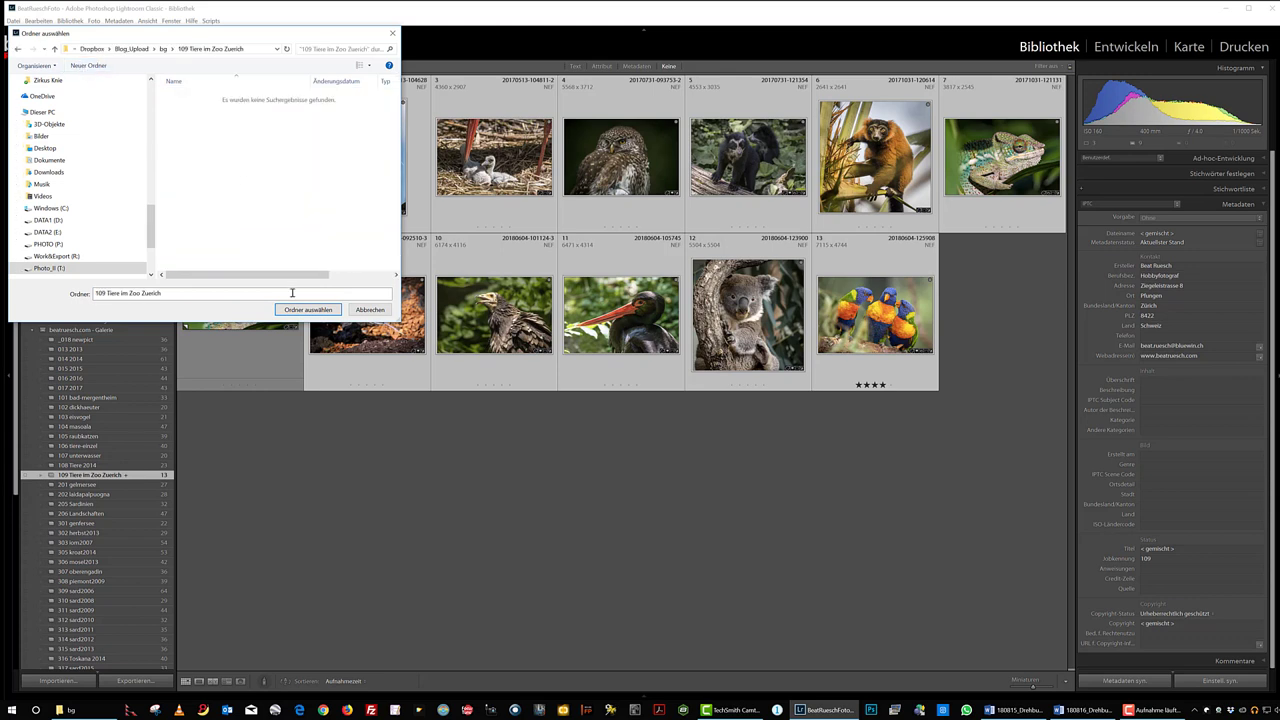
left_click(308, 309)
left_click(297, 333)
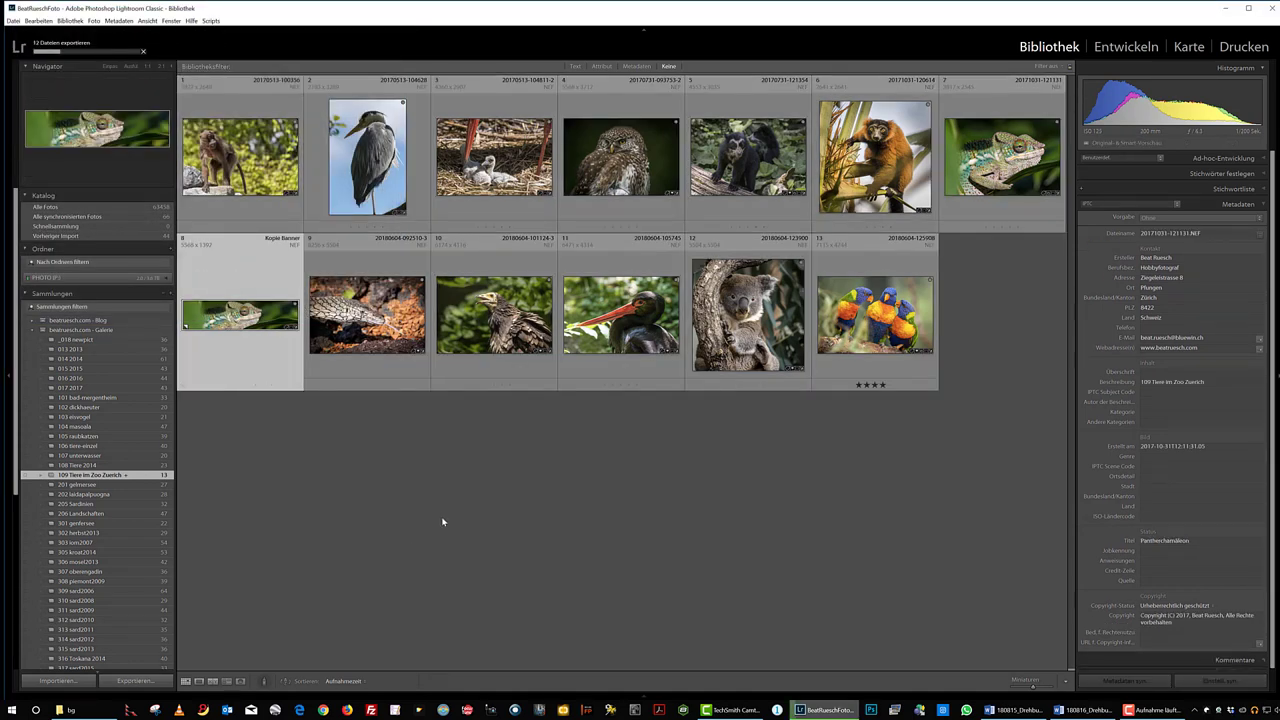
Step: Export the chameleon banner using preset 05-BG_Banner 4:1 1600px into the 109 Tiere im Zoo Zuerich folder
key("ctrl+shift+e")
left_click(508, 282)
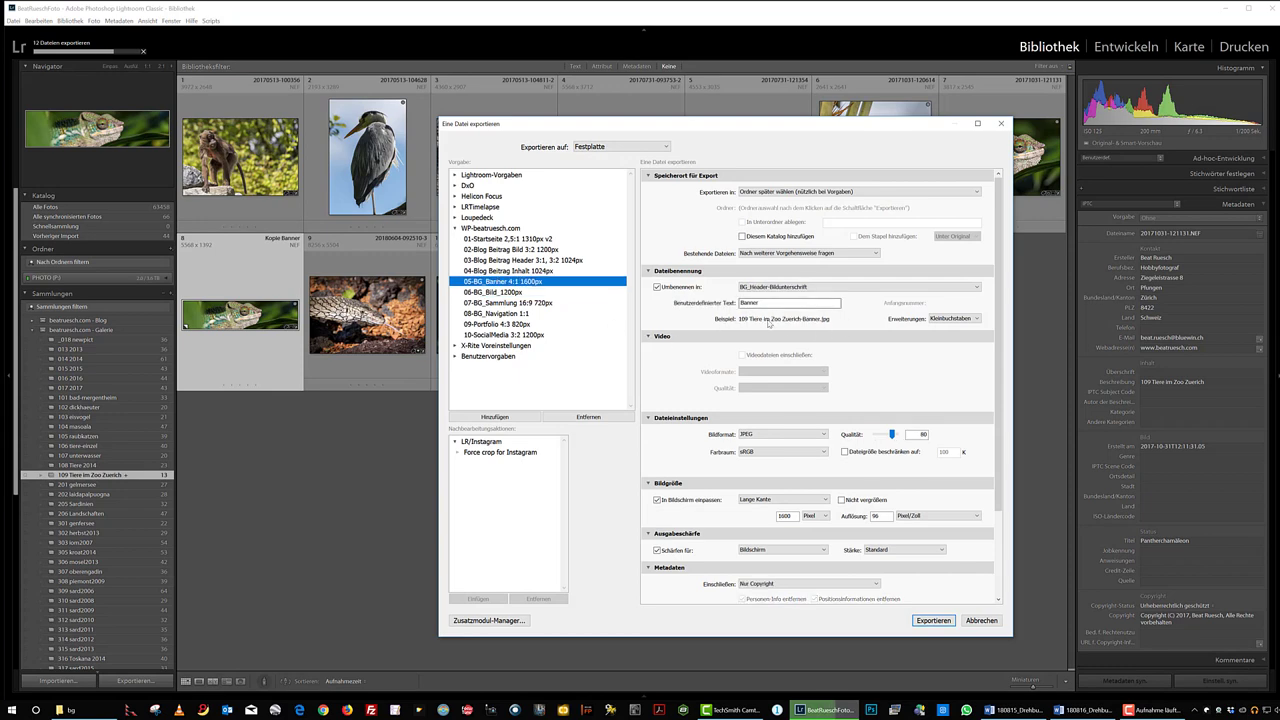
left_click(932, 620)
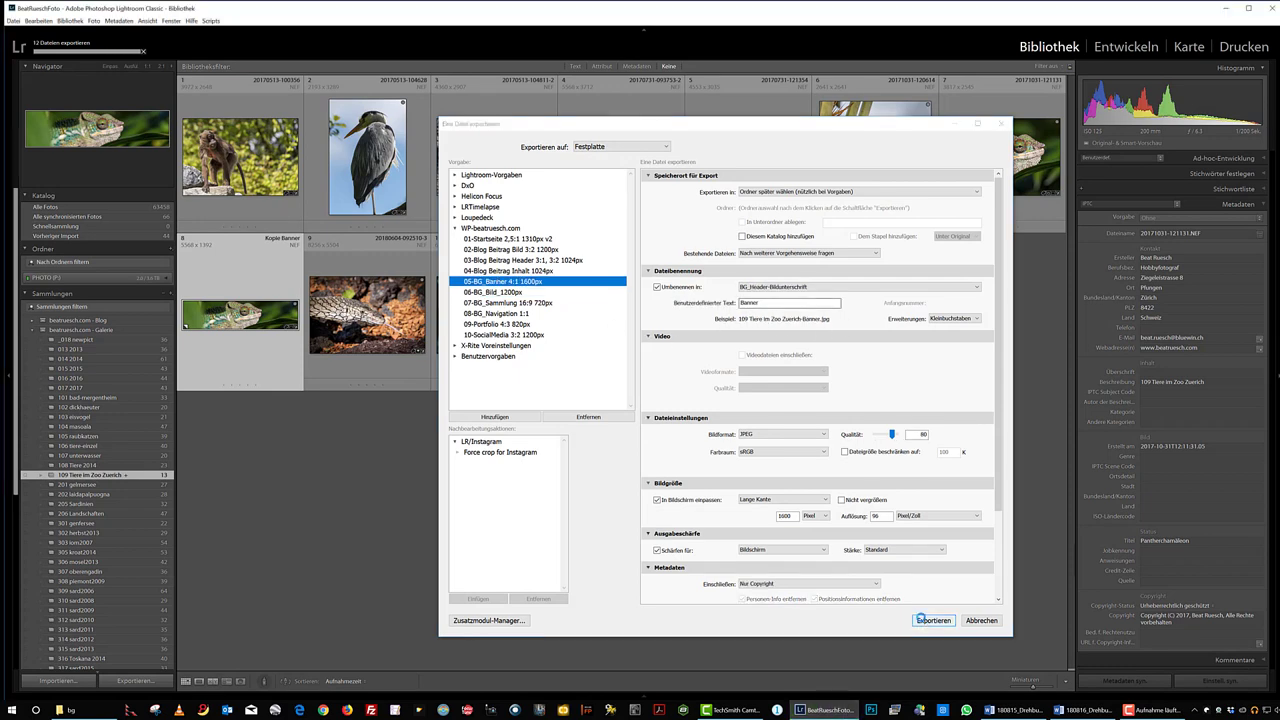
scroll(231, 153, "down", 3)
left_click(208, 158)
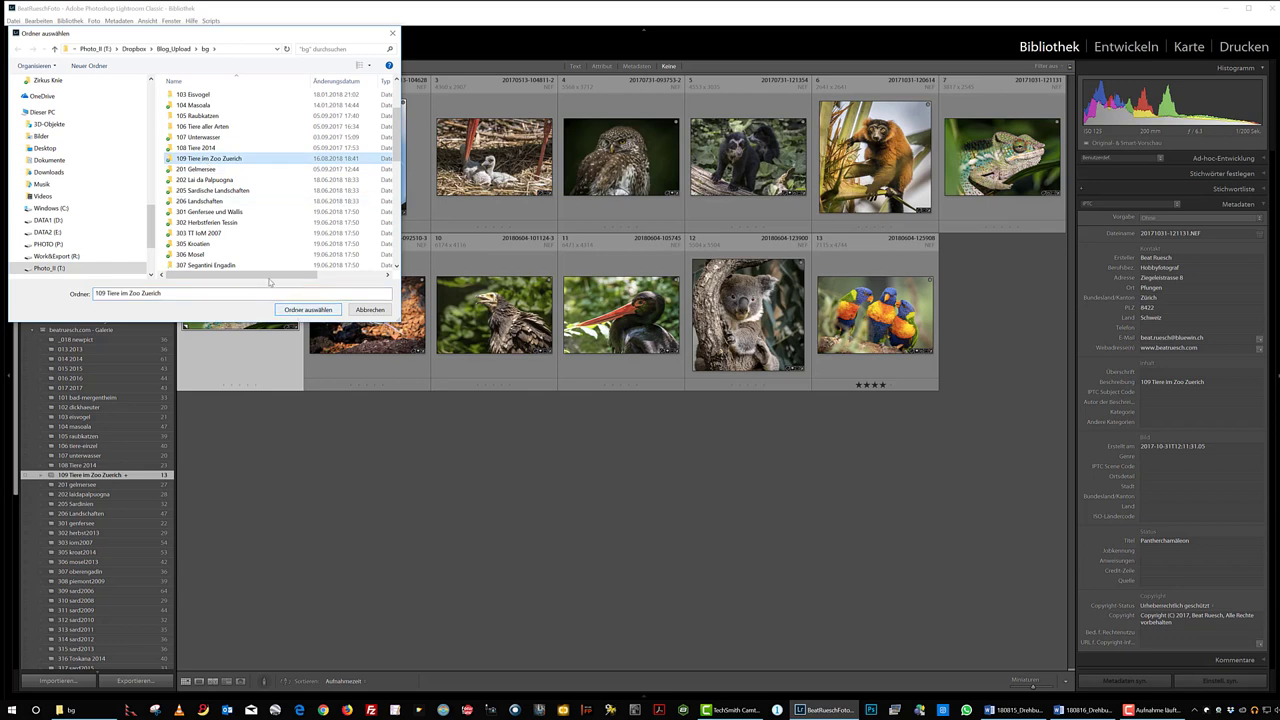
double_click(208, 158)
left_click(308, 309)
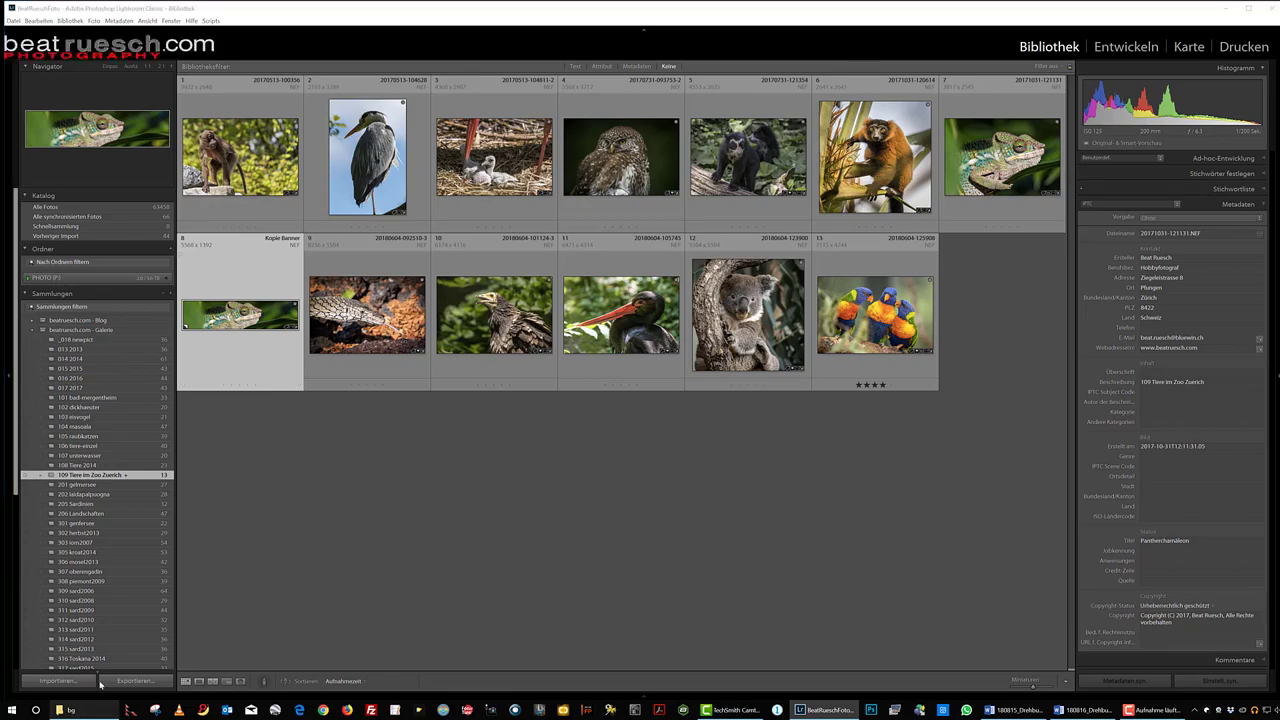
Step: Open the exported 109 Tiere im Zoo Zuerich folder in File Explorer
left_click(59, 710)
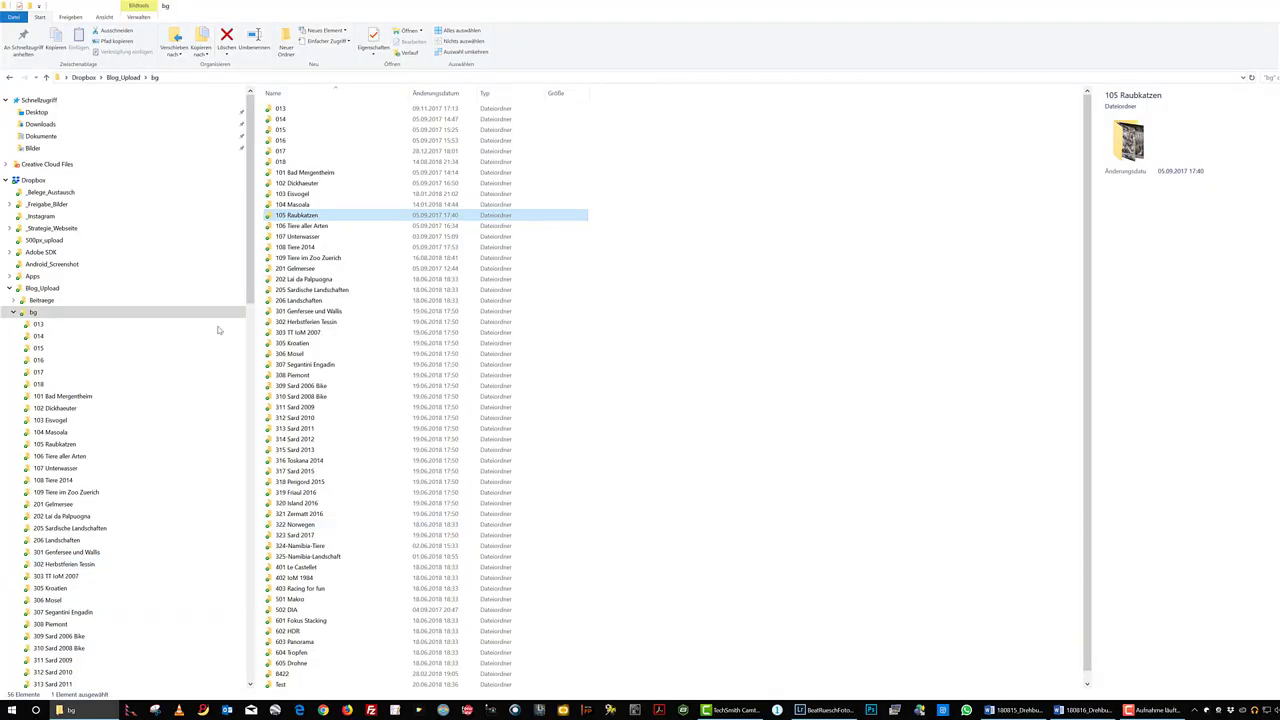
double_click(305, 257)
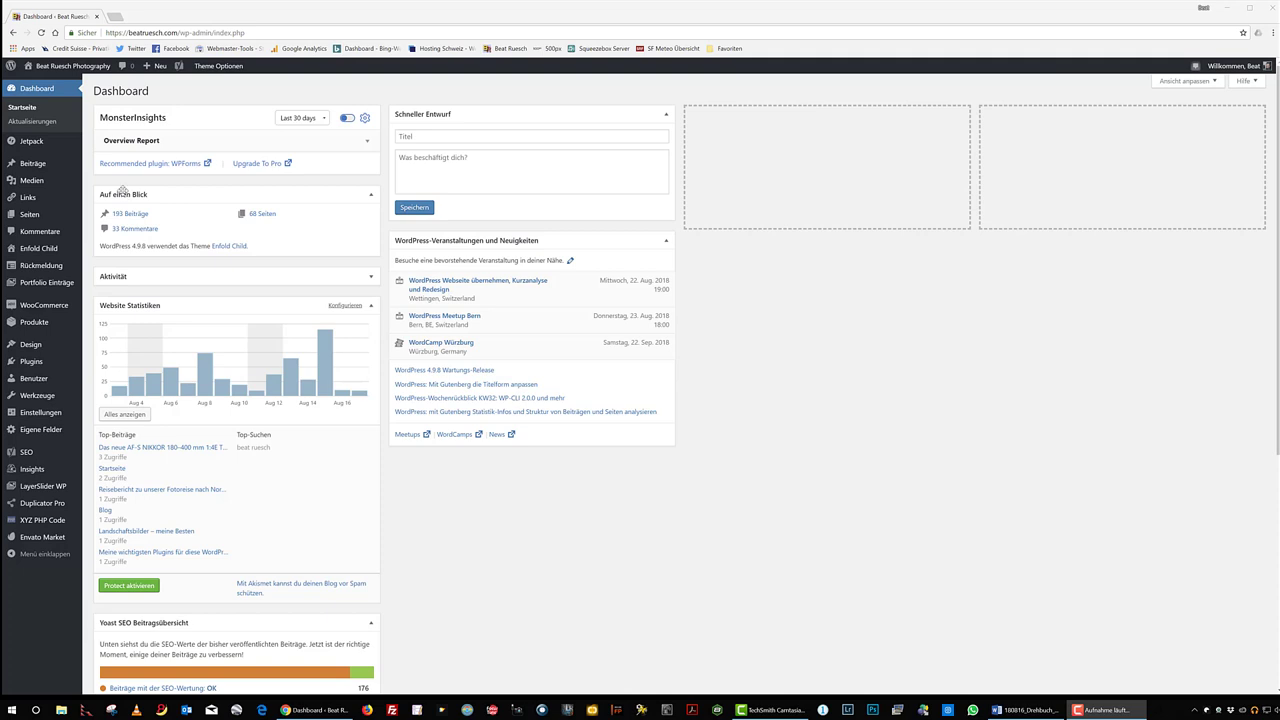
Step: Review the WP Media Folder 'Dateien und Ordner' settings, then go to the Medien library
mouse_move(37, 395)
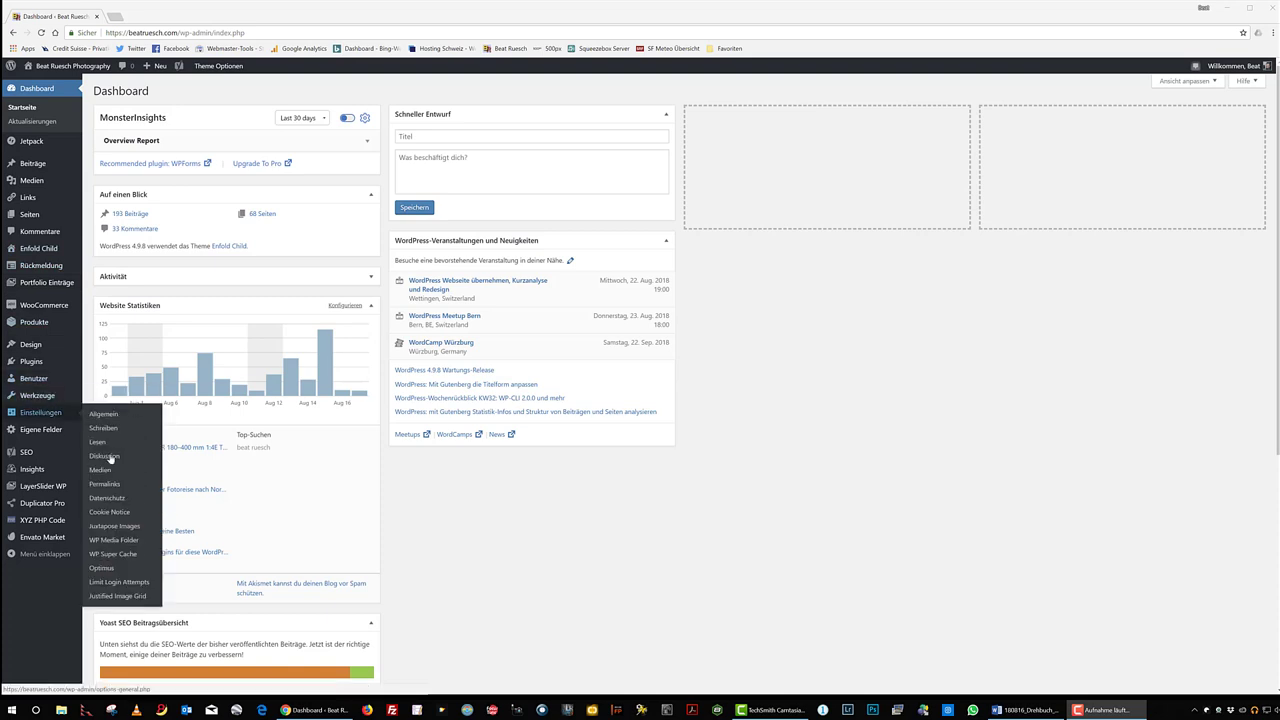
left_click(116, 543)
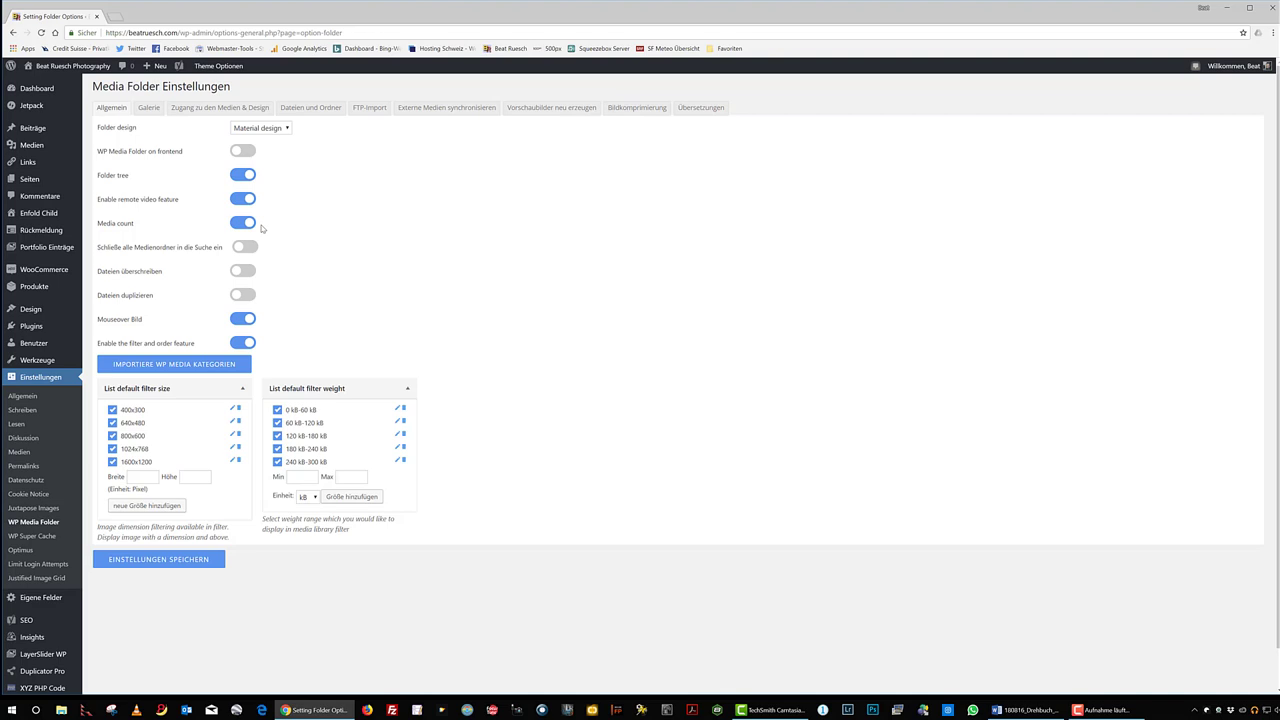
left_click(310, 108)
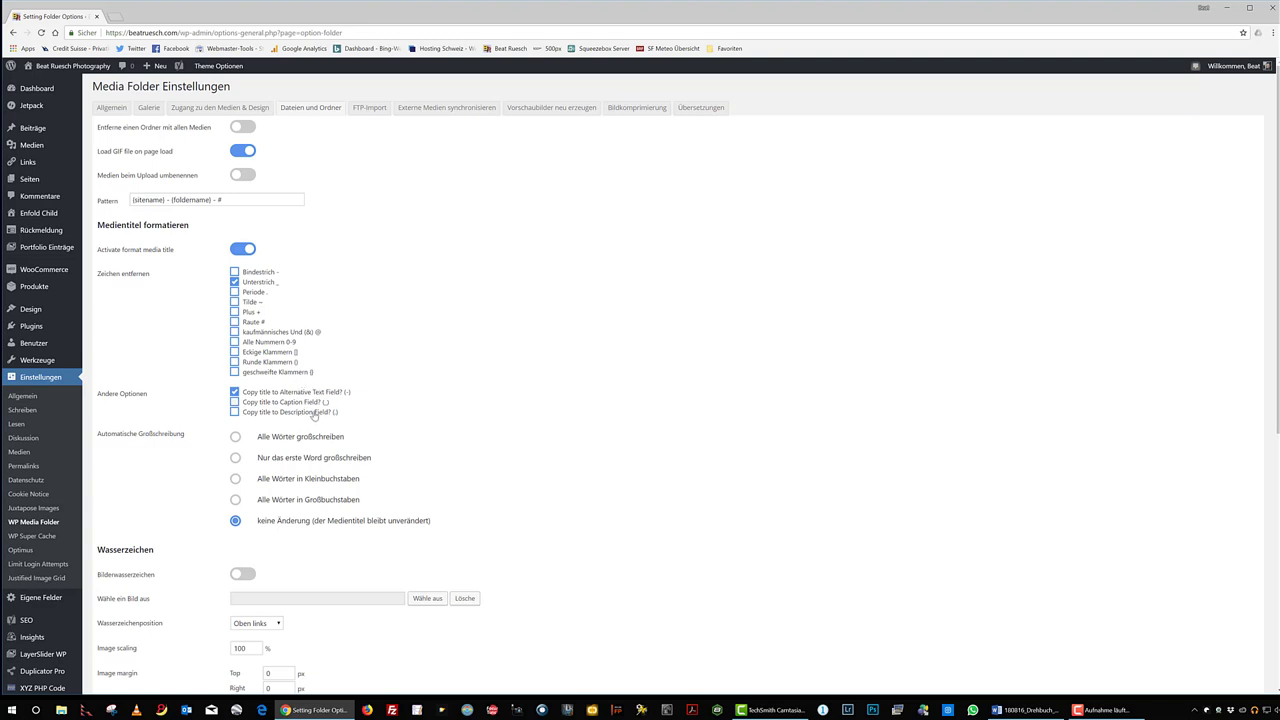
left_click(31, 147)
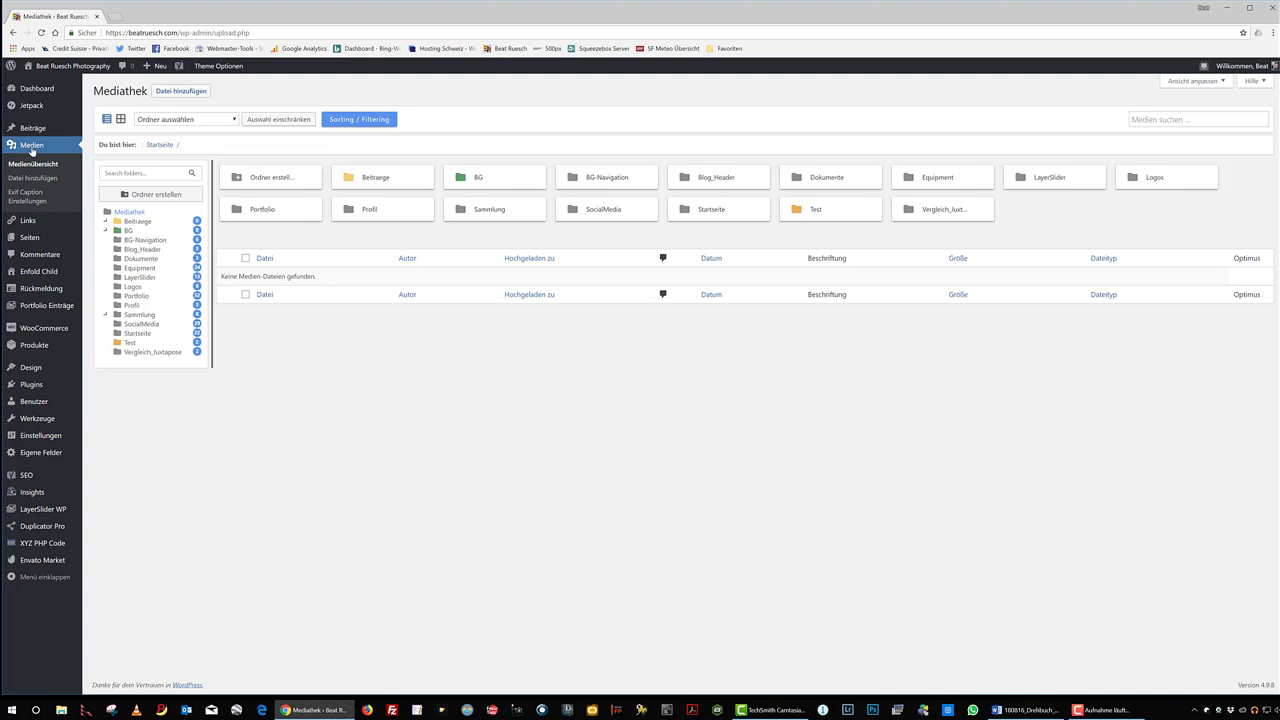
Step: Create the media folder '109 Tiere im Zoo Zuerich' inside BG and open it
left_click(488, 177)
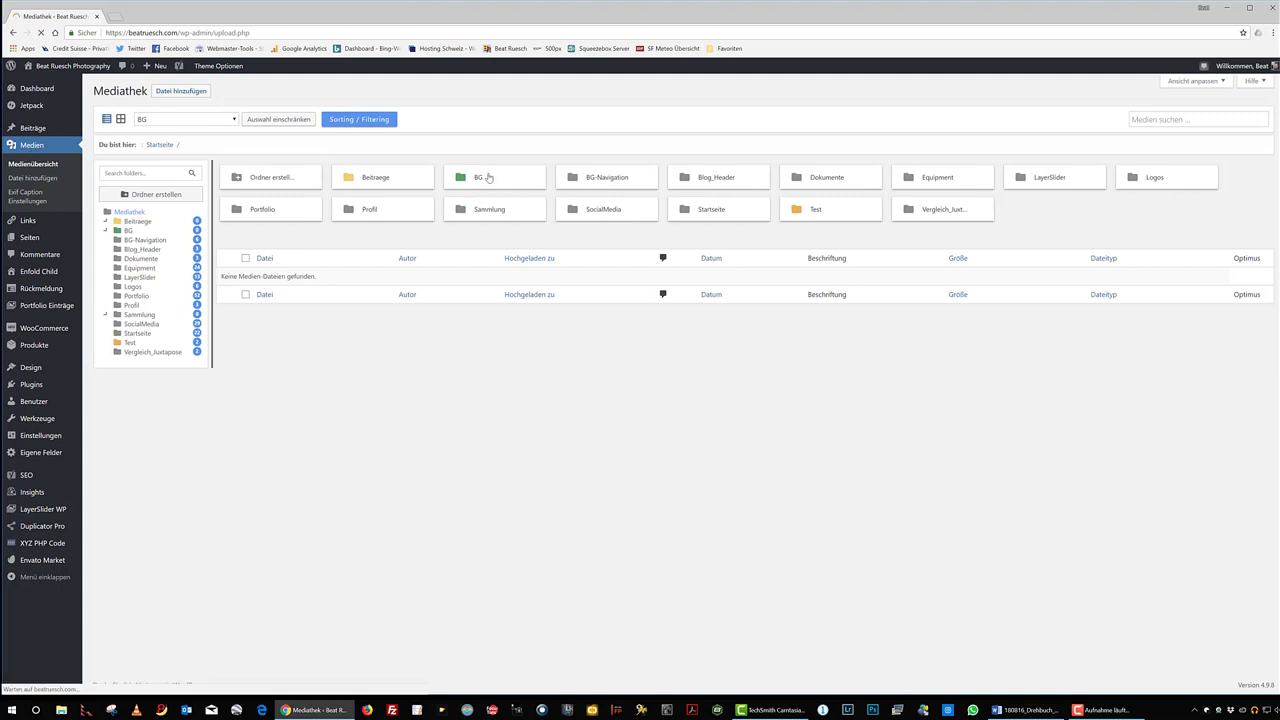
left_click(335, 177)
type("1")
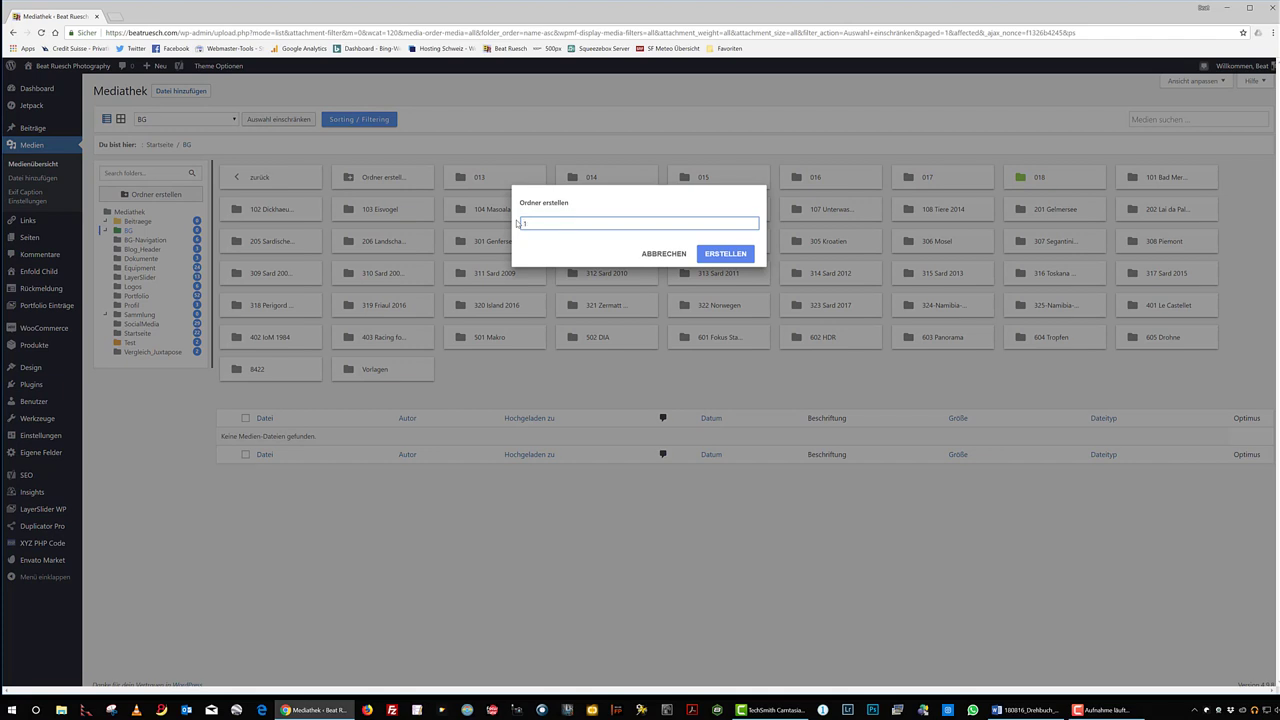
type("09 Tiere im Zoo Zuerich")
key("Return")
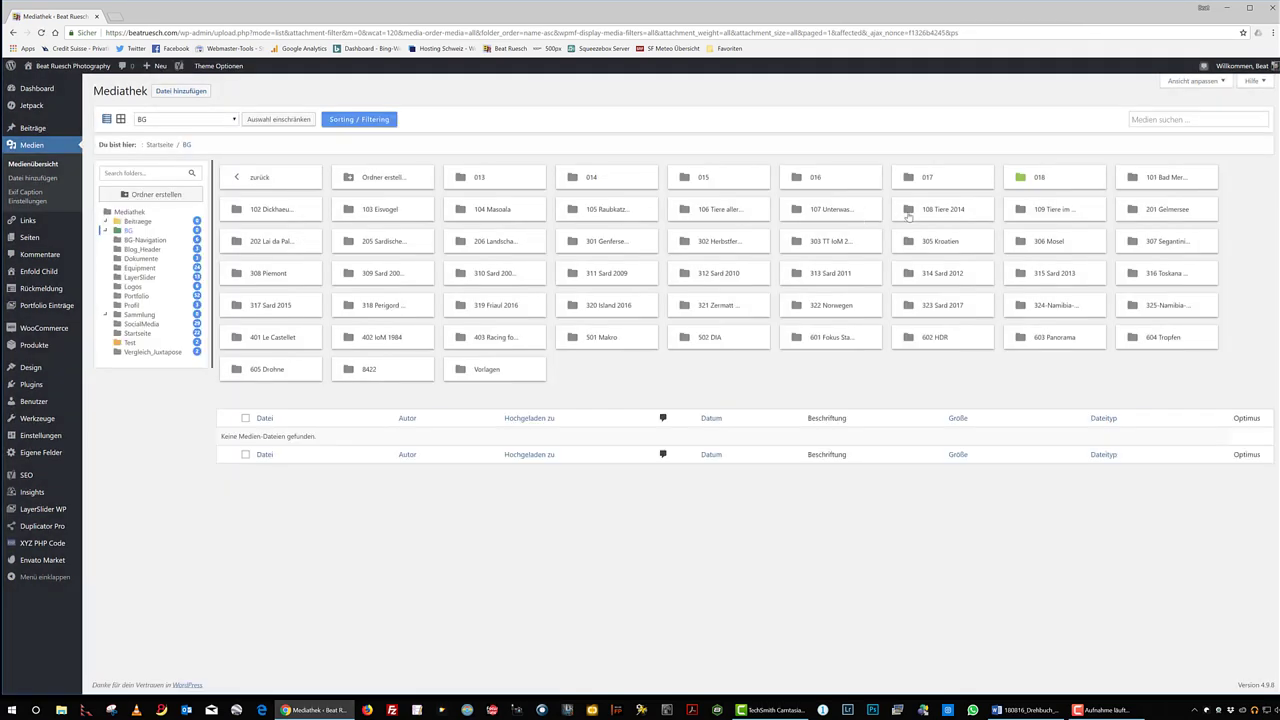
left_click(1043, 209)
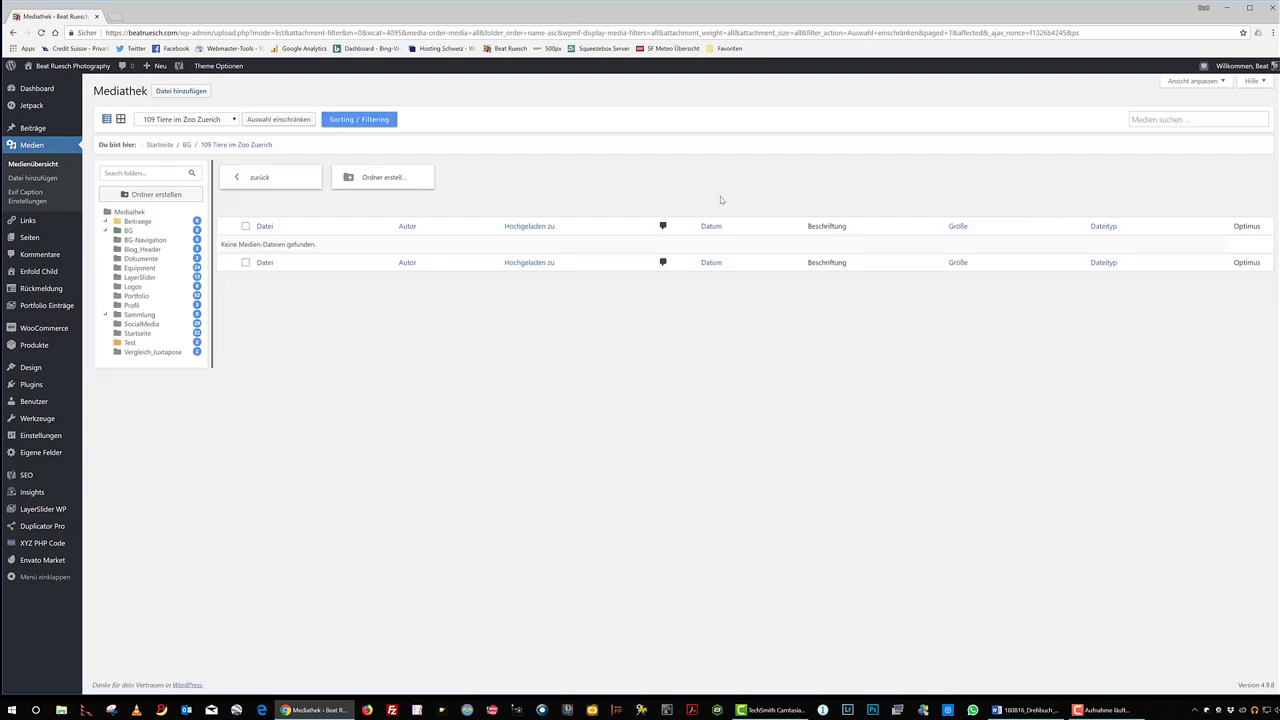
Step: Upload all images from Blog_Upload\bg\109 Tiere im Zoo Zuerich into the folder
left_click(181, 91)
left_click(684, 189)
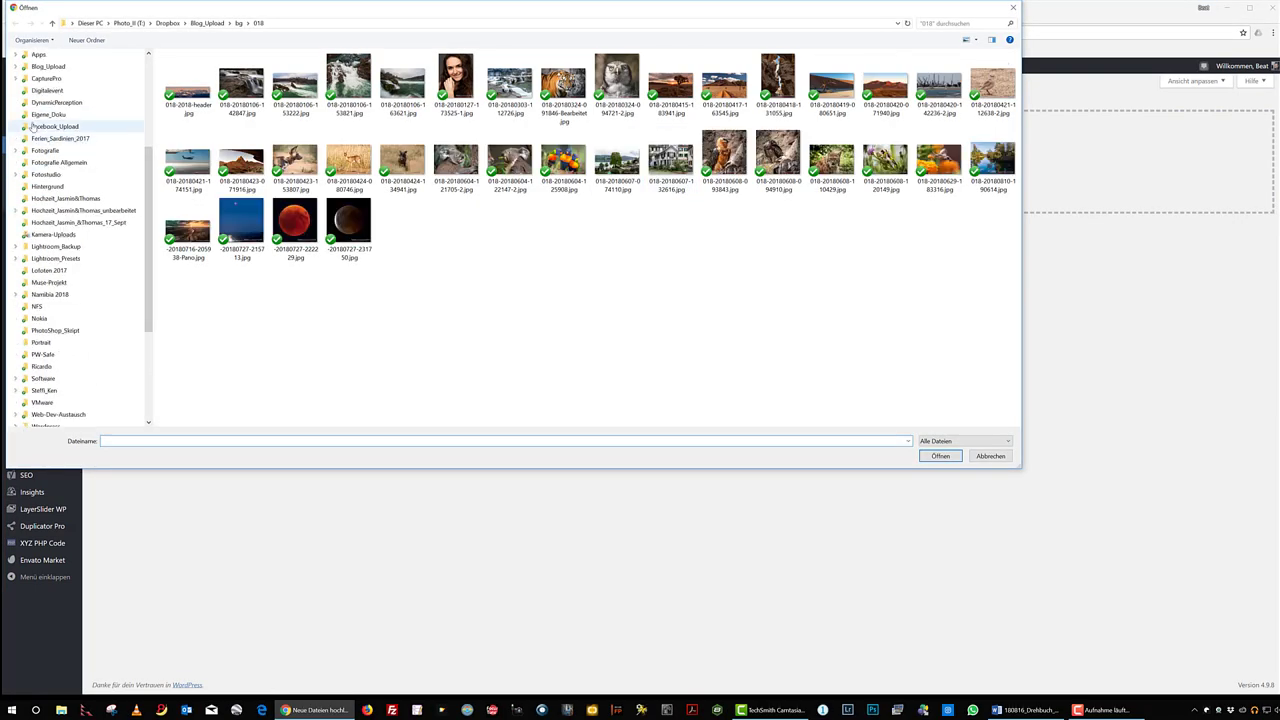
scroll(33, 126, "up", 3)
left_click(48, 194)
double_click(671, 80)
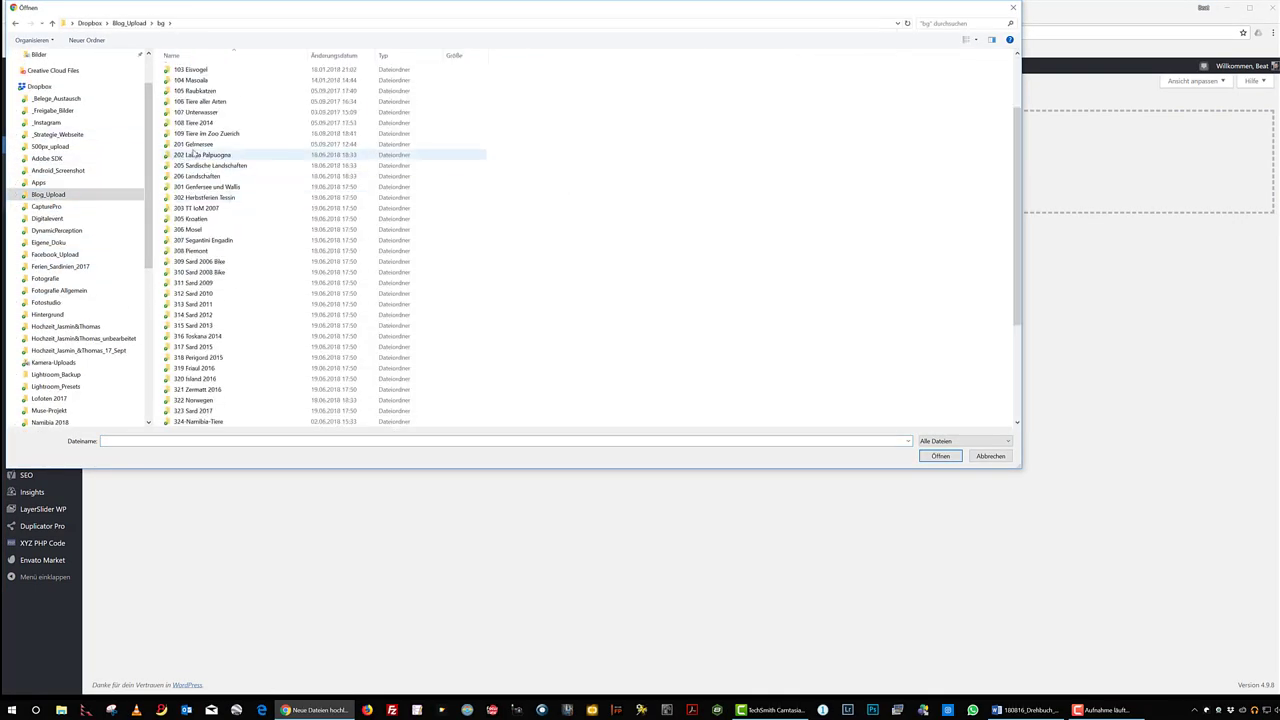
double_click(206, 133)
key("ctrl+a")
left_click(929, 457)
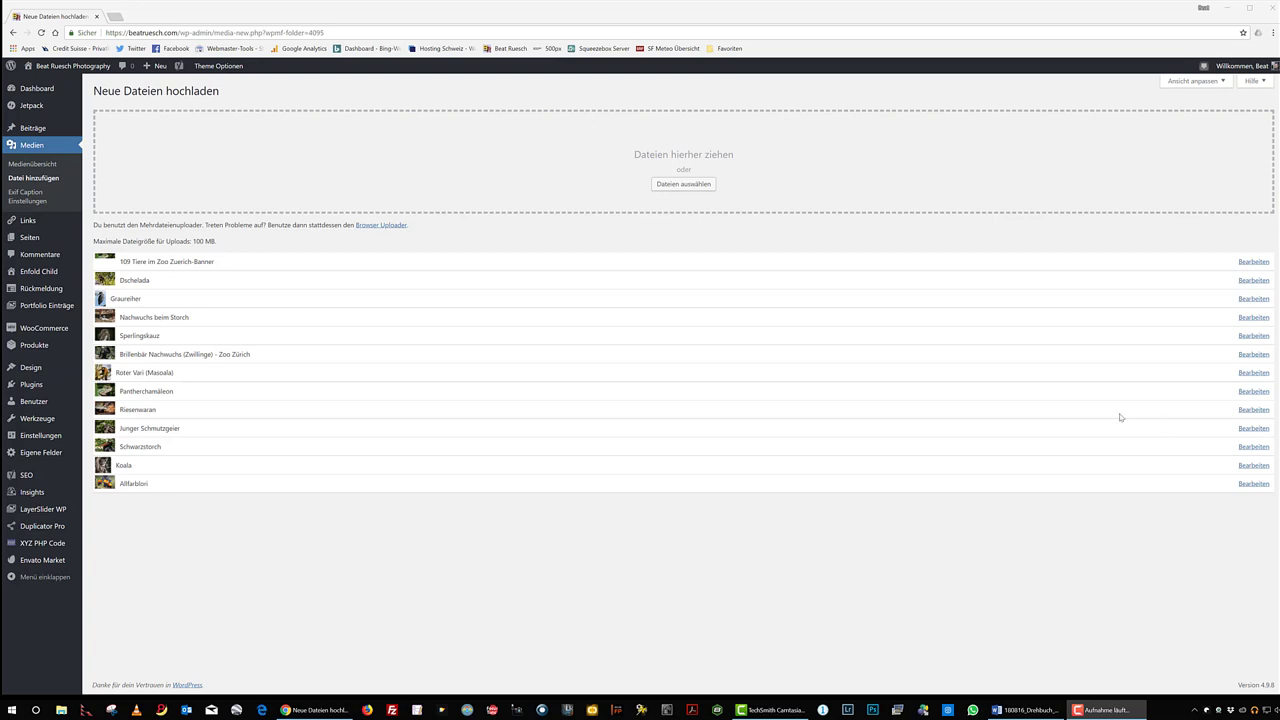
Step: Apply the 'Insert Exif to Caption' bulk action to all folder photos except the banner
left_click(26, 199)
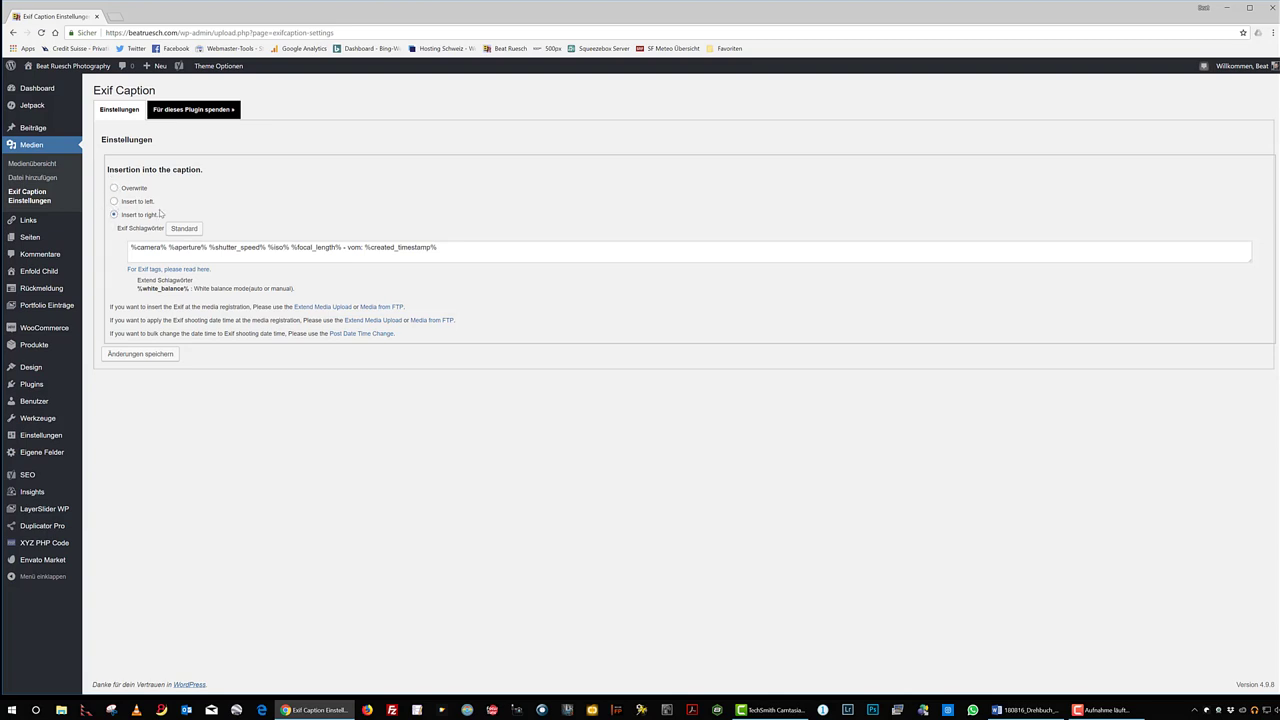
left_click(31, 168)
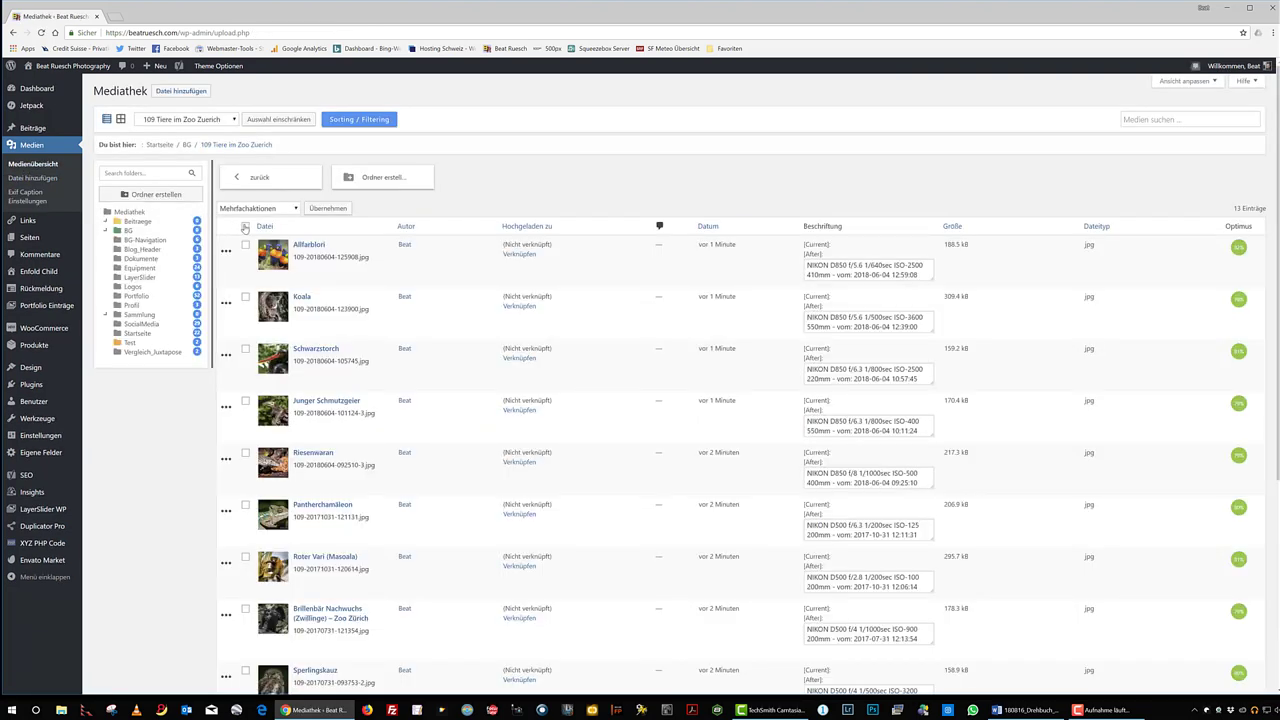
left_click(245, 226)
scroll(312, 298, "down", 5)
left_click(245, 563)
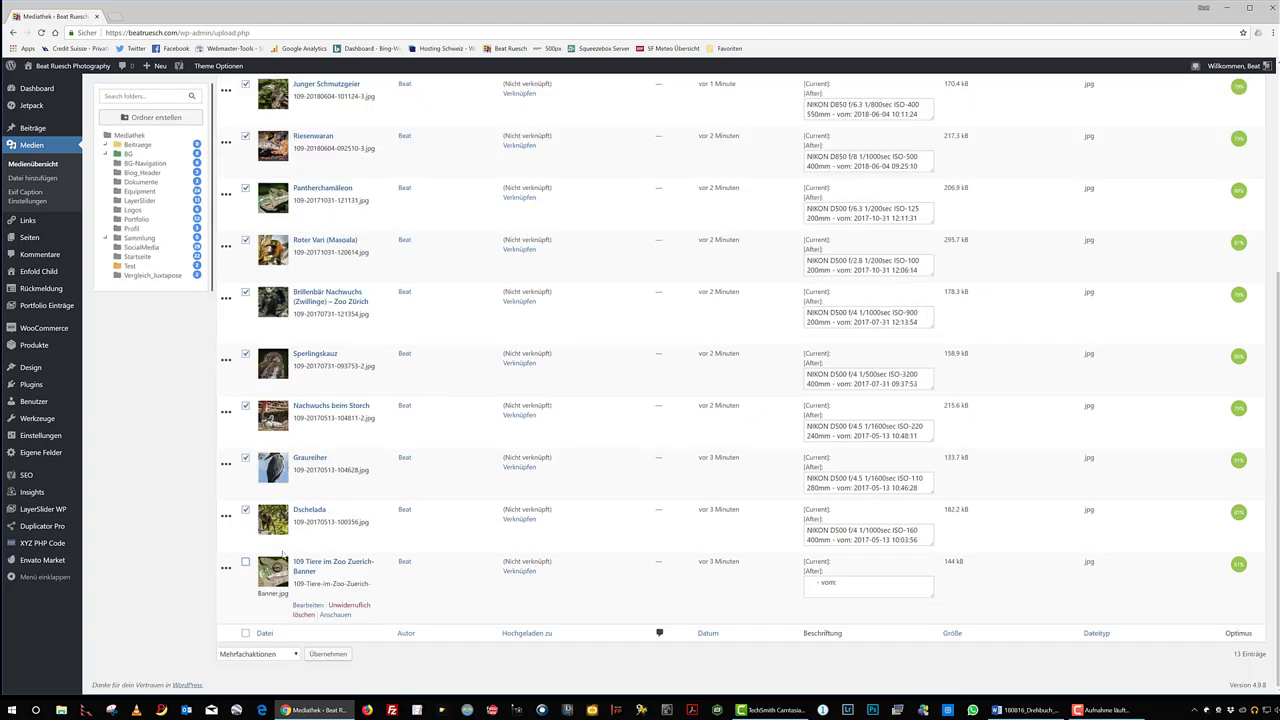
scroll(350, 450, "up", 10)
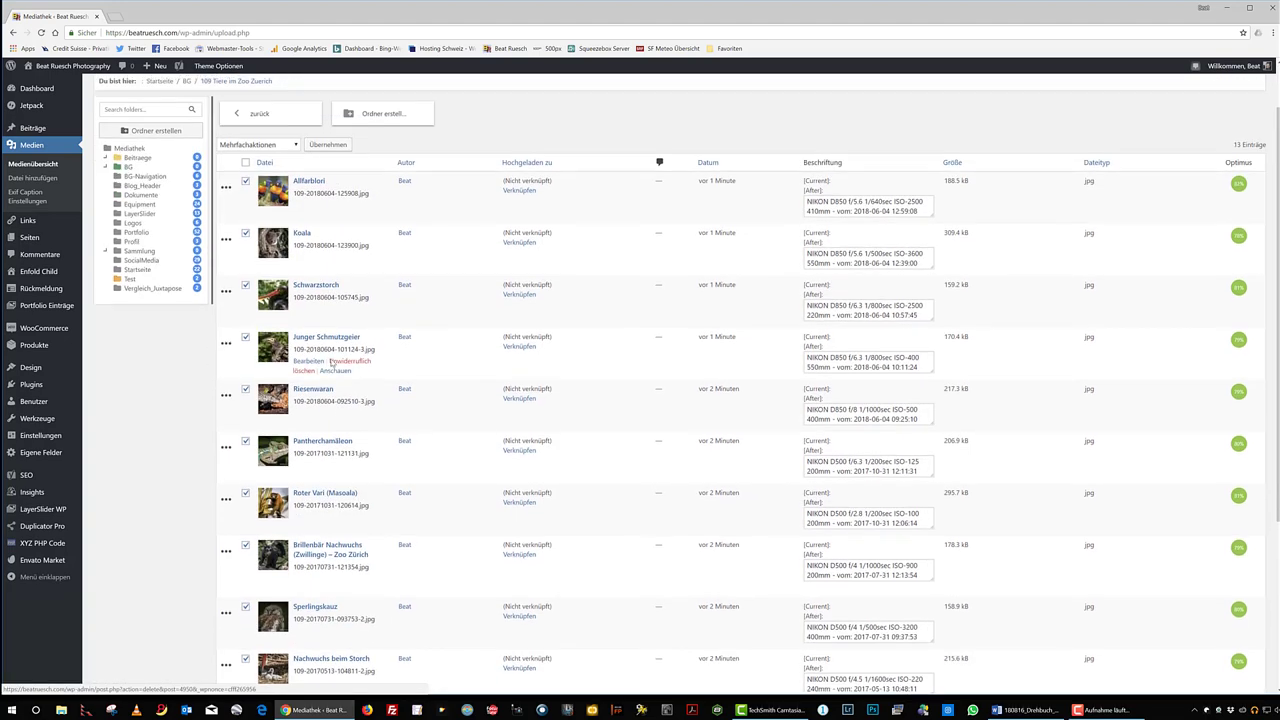
left_click(256, 208)
left_click(244, 240)
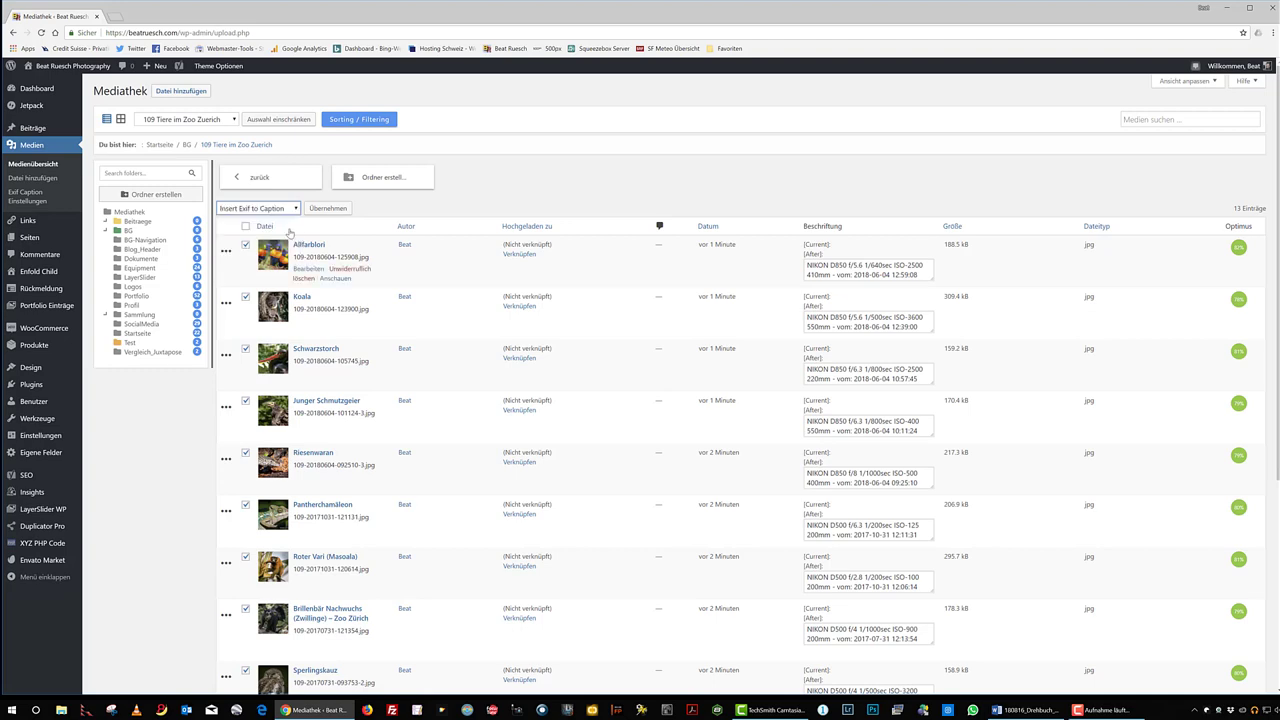
left_click(322, 208)
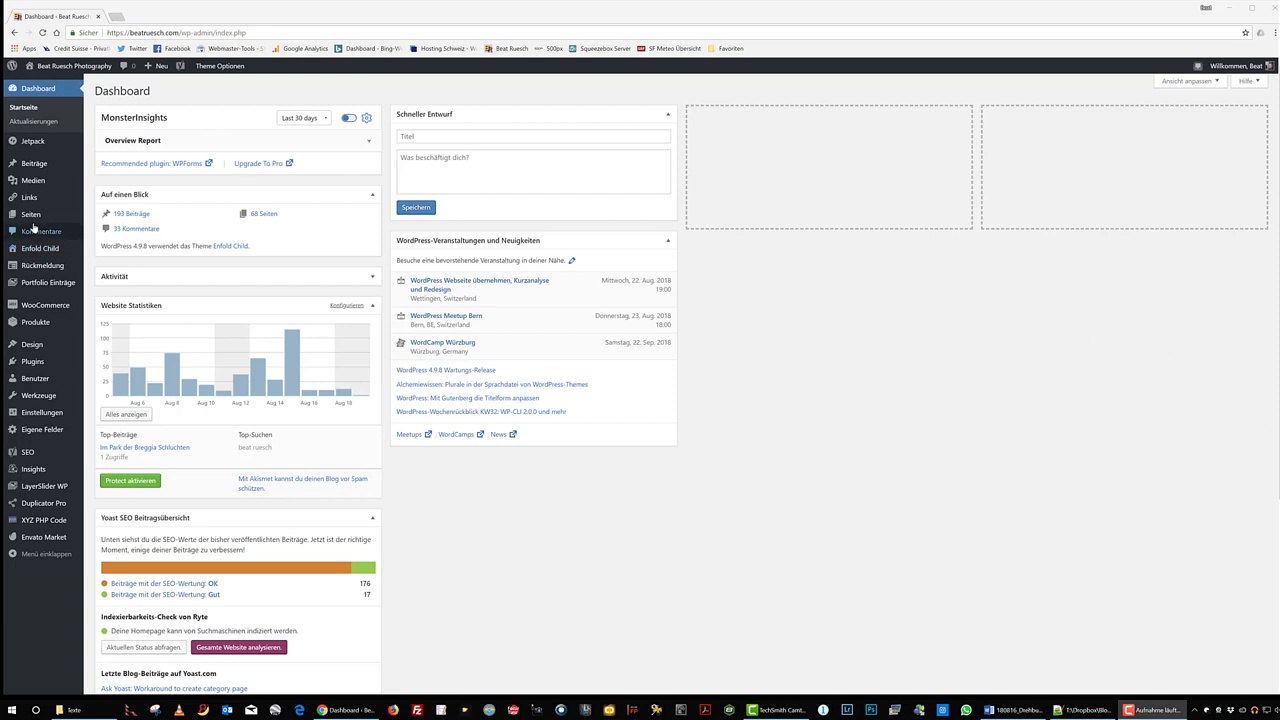
Step: Create a new page titled 'Tiere im Zoo Zürich'
mouse_move(72, 218)
left_click(107, 236)
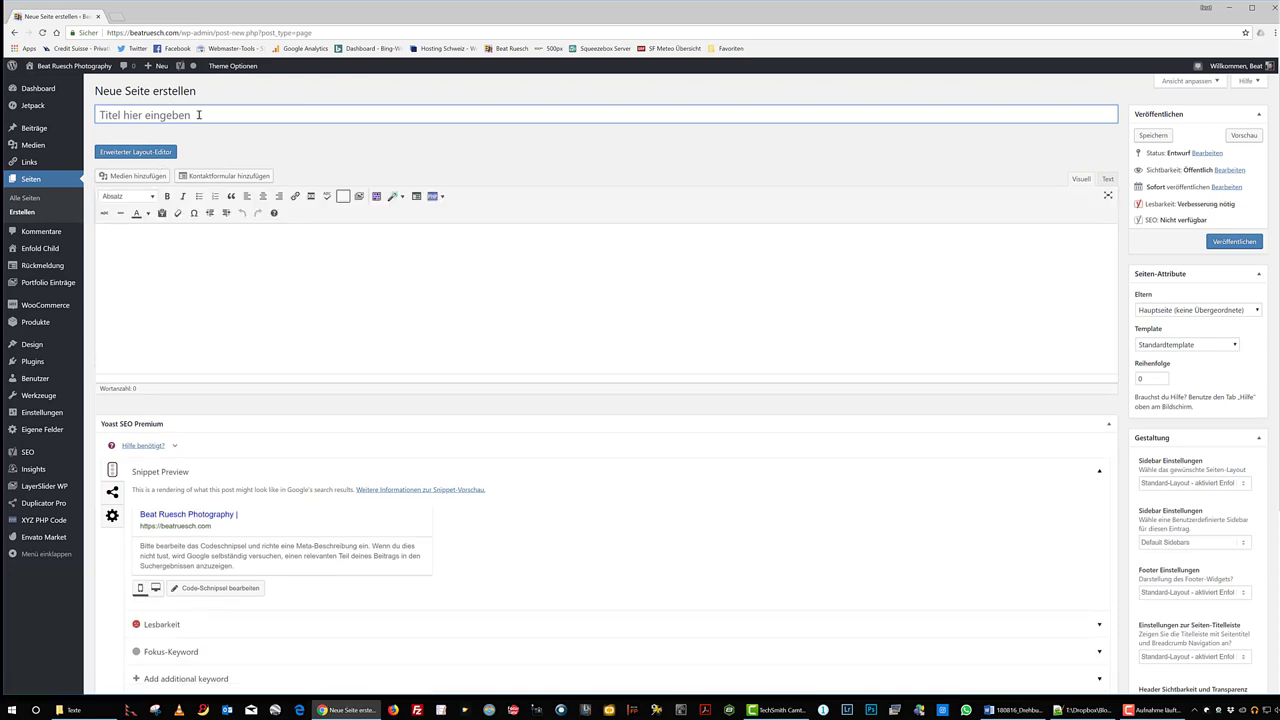
type("Tiere im Zo")
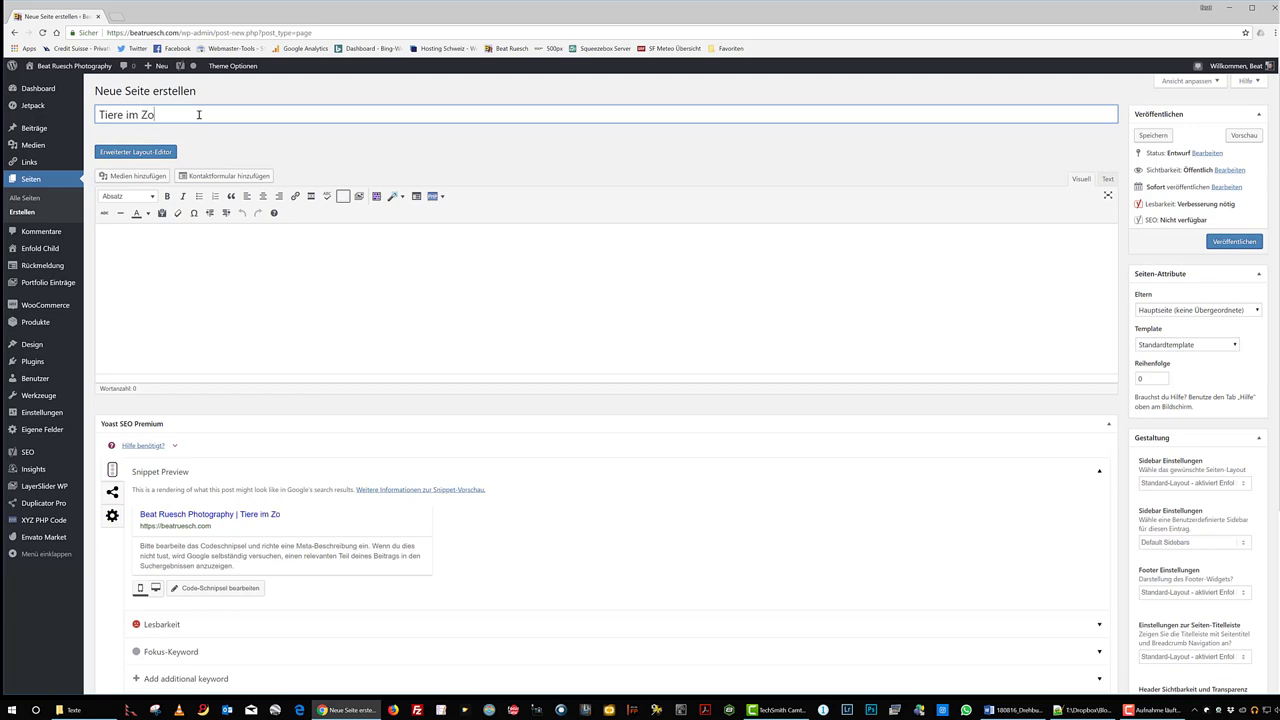
type("o Zürich")
Step: Set the page title bar option to 'Beide Ausblenden' to hide title and breadcrumbs
scroll(1123, 316, "down", 2)
scroll(1122, 316, "down", 1)
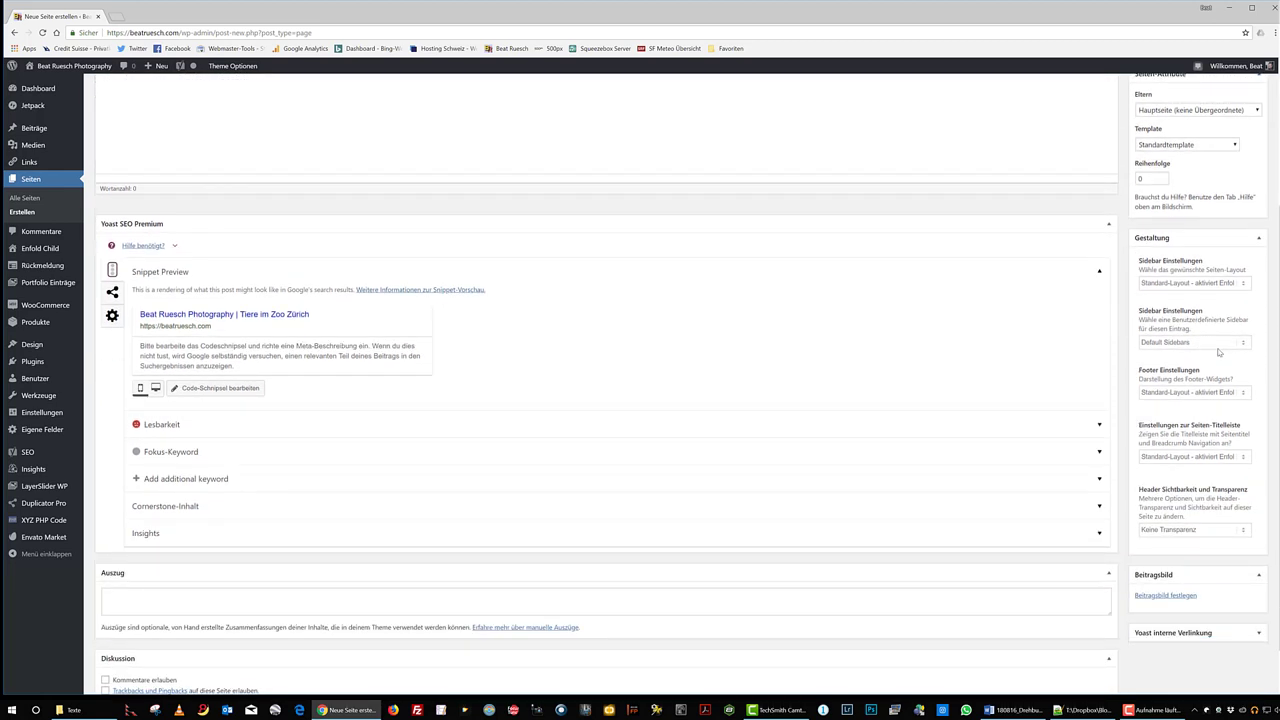
left_click(1245, 457)
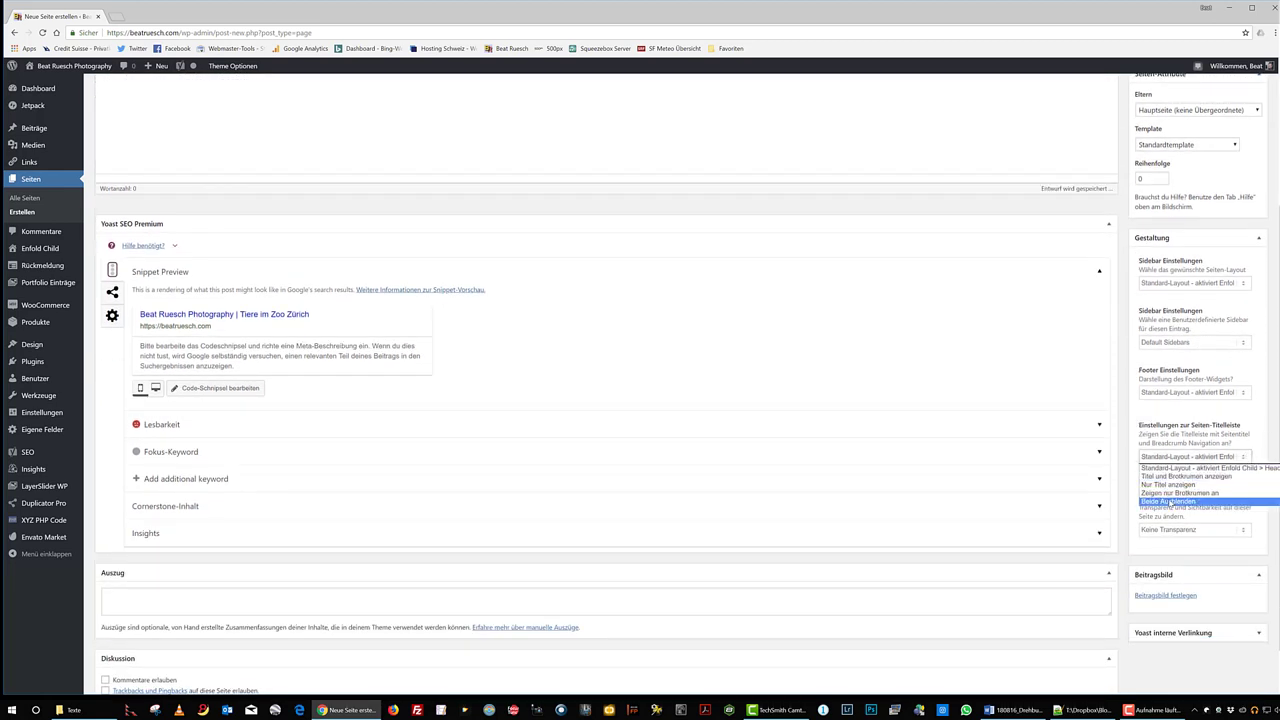
left_click(1190, 497)
left_click(833, 452)
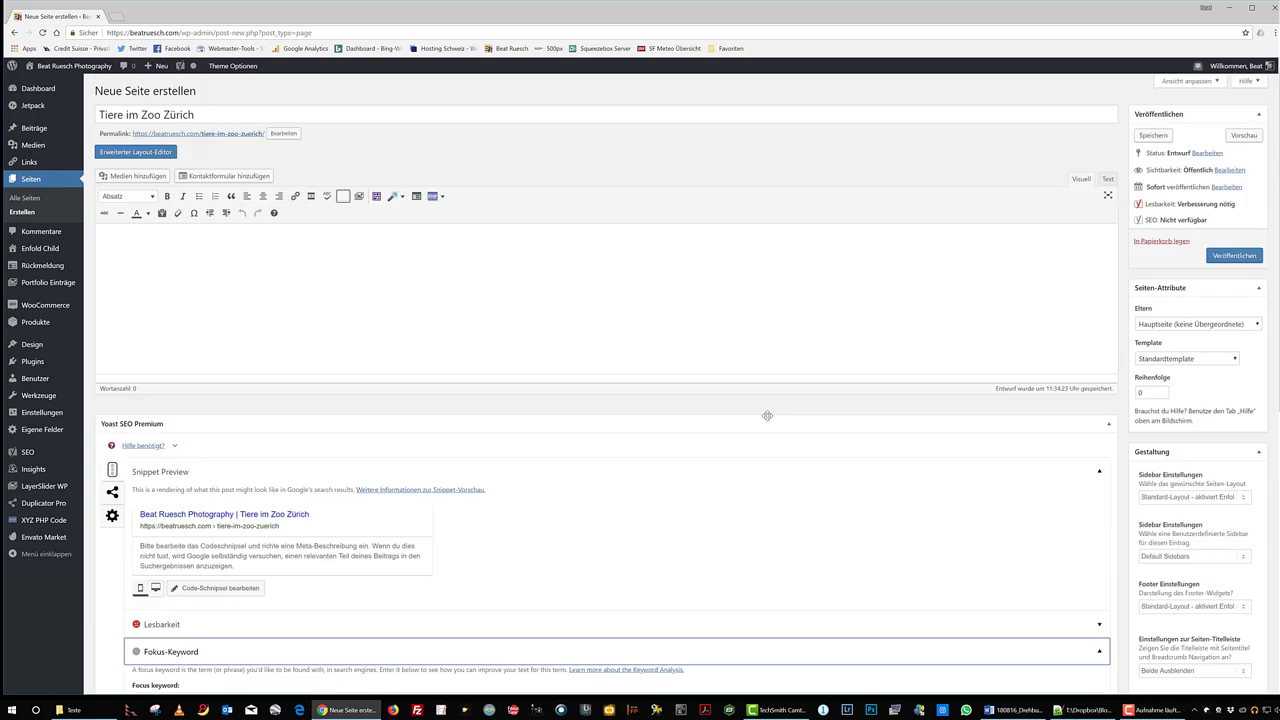
scroll(768, 420, "up", 3)
Step: Switch to the layout builder and load the Bildergalerie_IIS_V1-Rev0 template
left_click(169, 152)
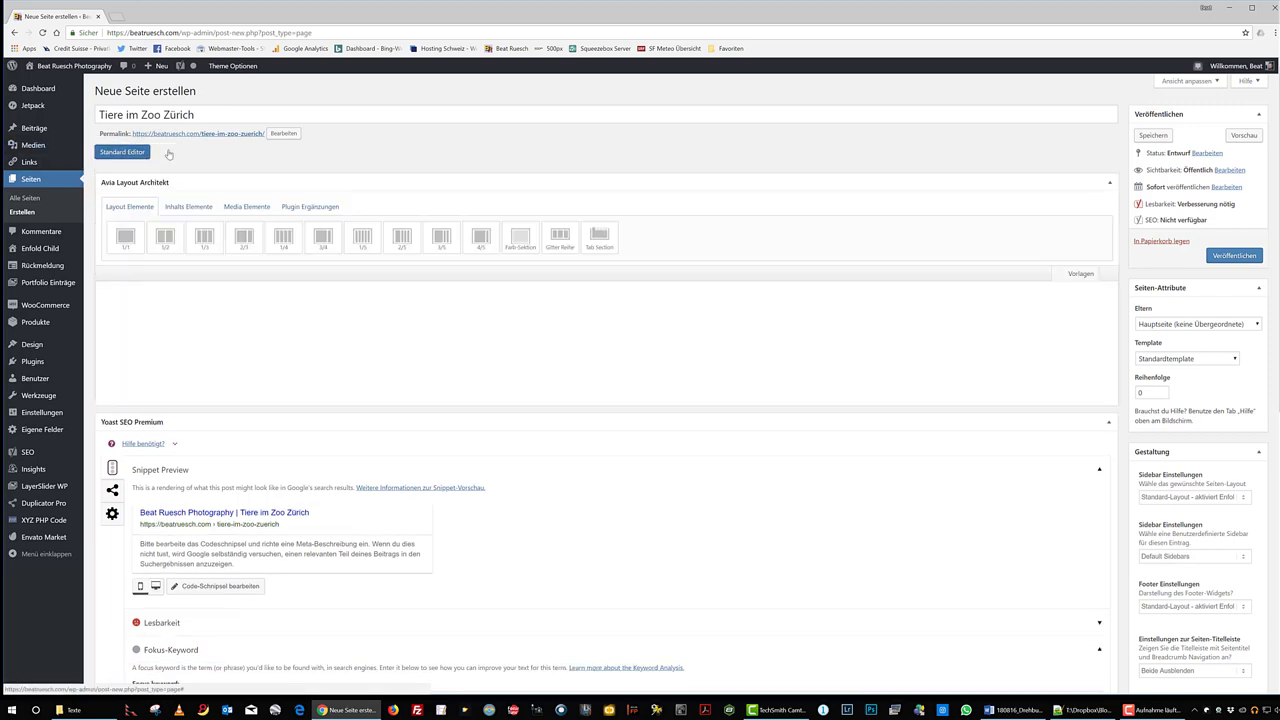
left_click(1070, 274)
left_click(1042, 386)
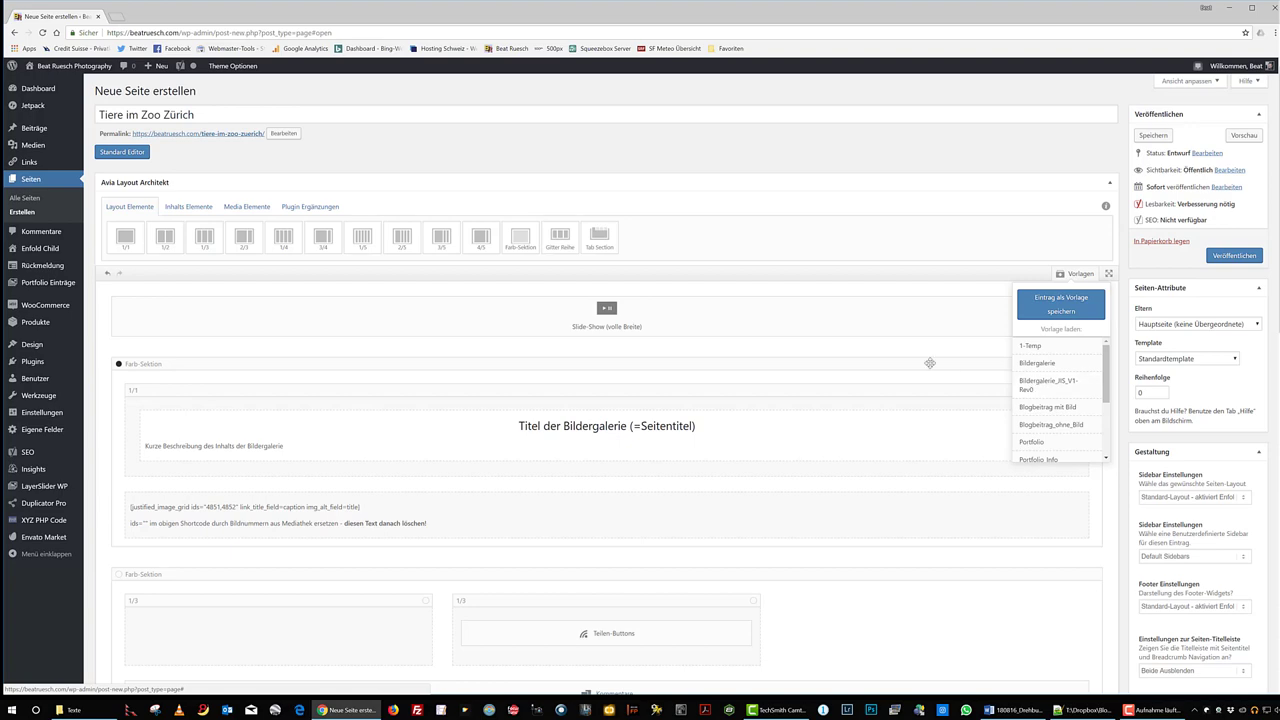
Step: Set the chameleon banner as the slideshow slide image and open the gallery text block
left_click(607, 314)
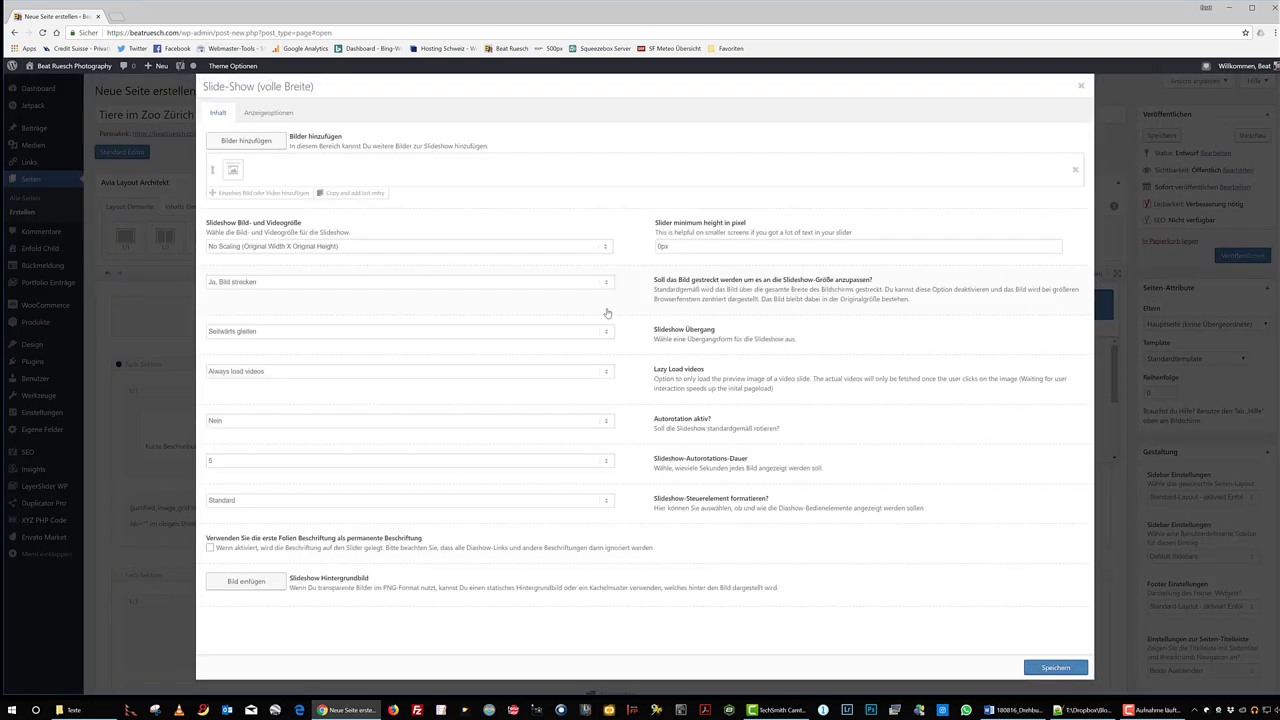
left_click(234, 176)
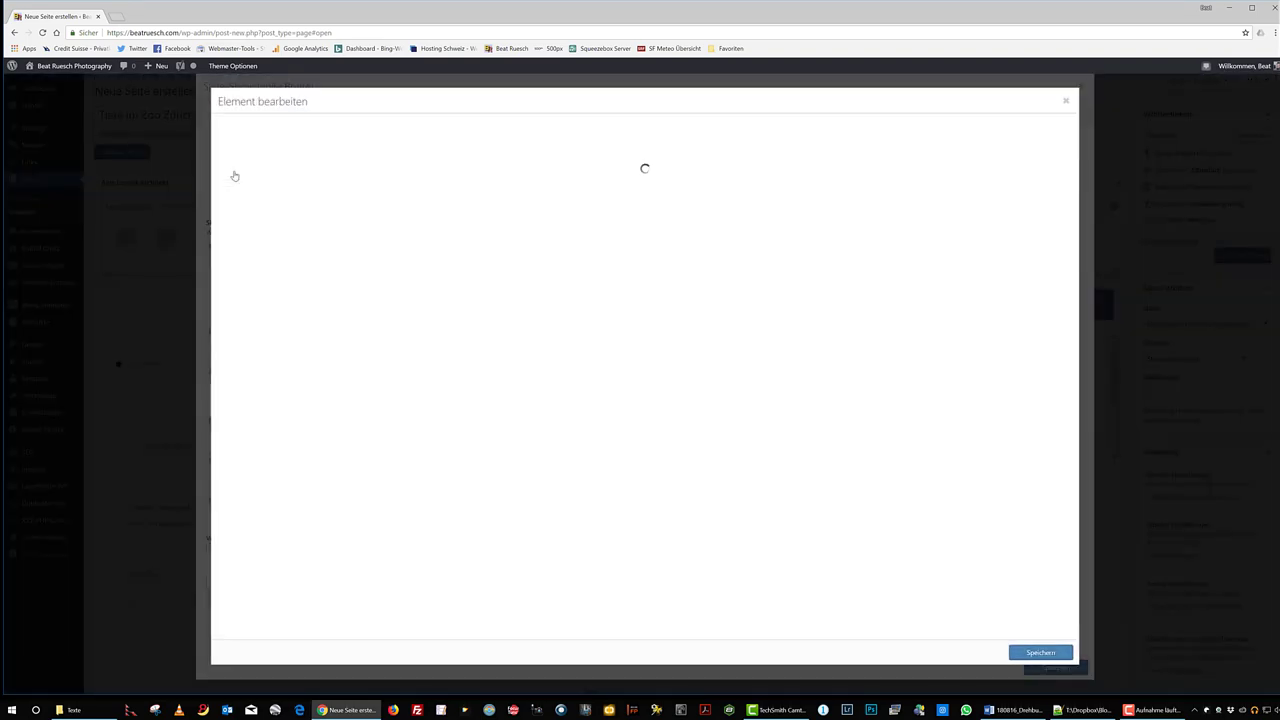
left_click(248, 189)
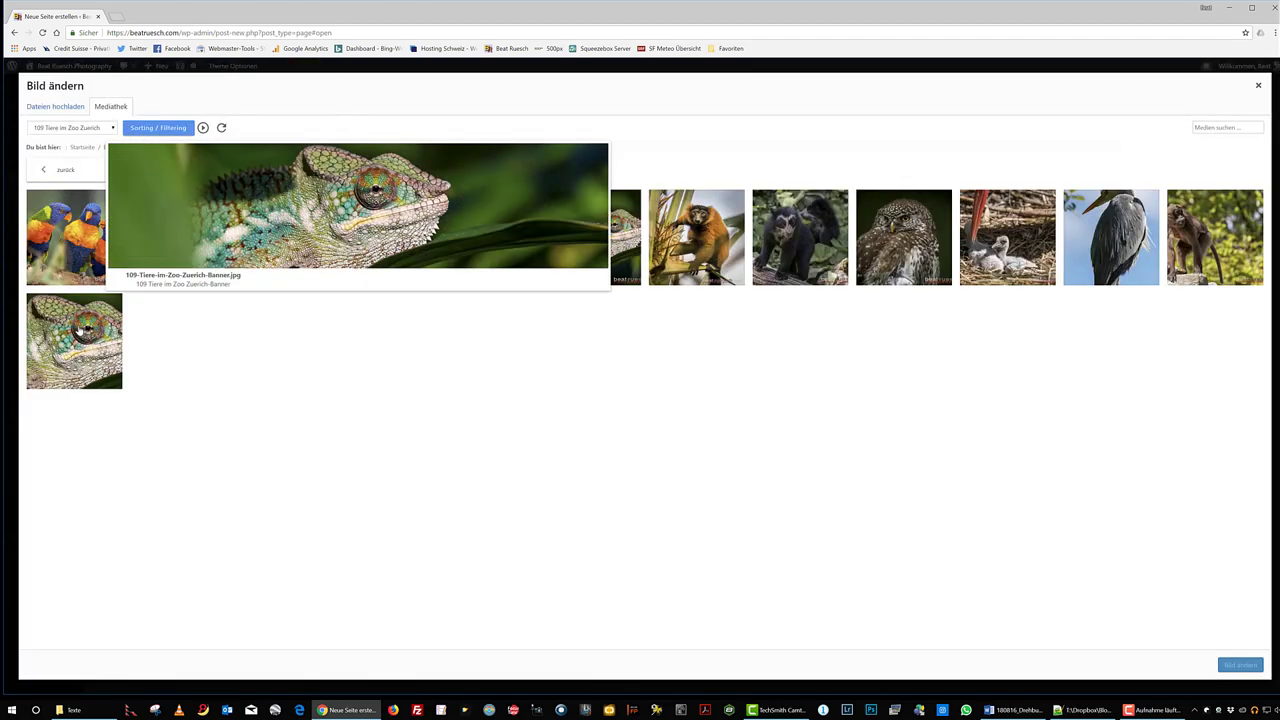
left_click(80, 331)
left_click(1240, 665)
left_click(1040, 652)
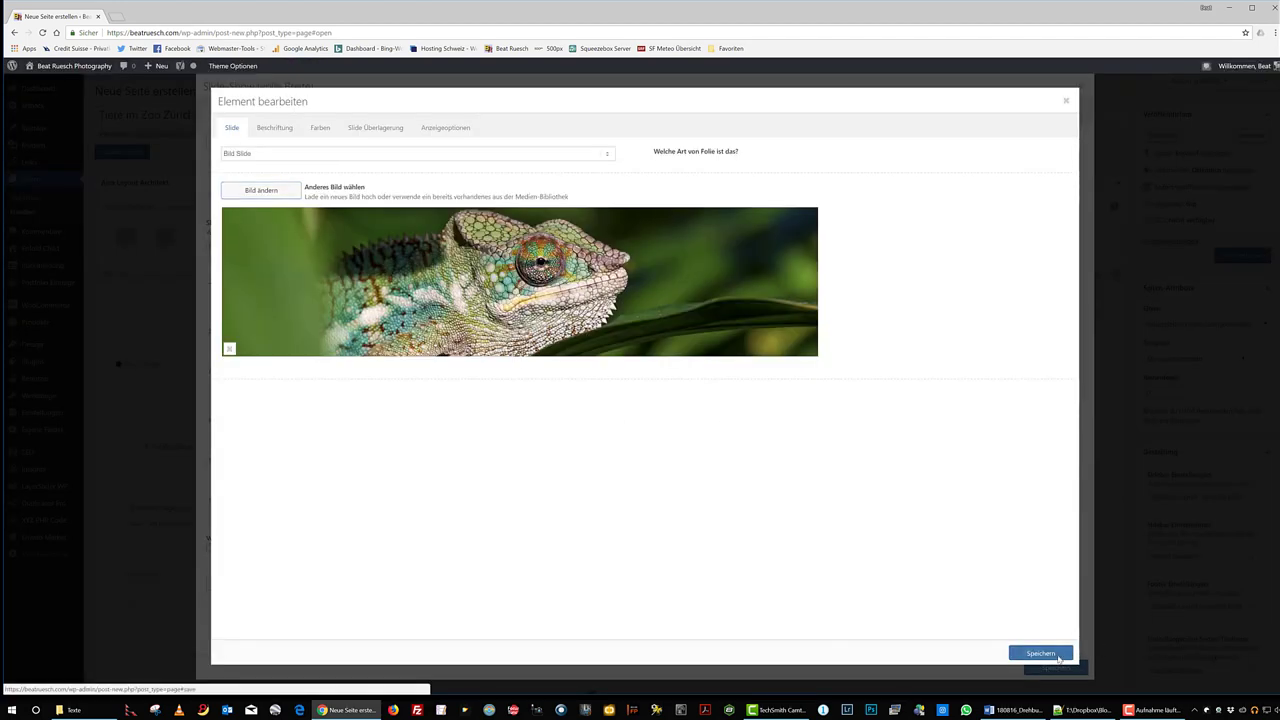
left_click(1056, 667)
left_click(671, 434)
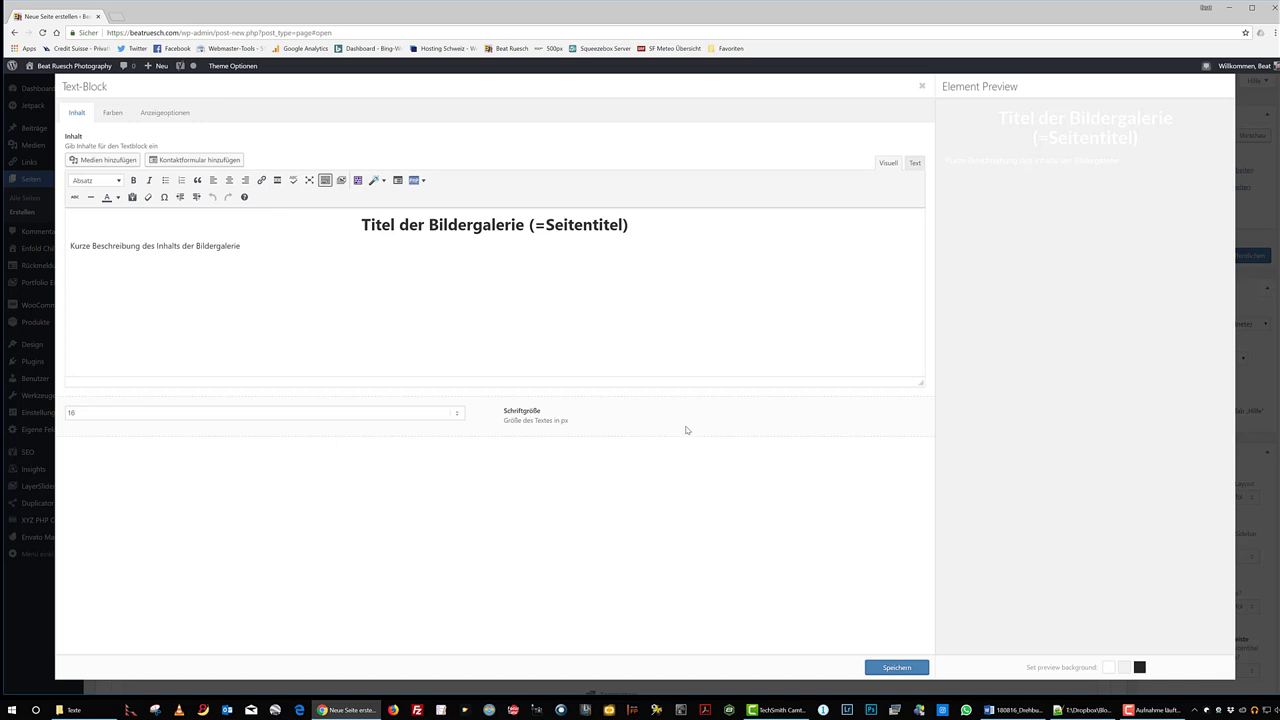
left_click_drag(362, 224, 360, 272)
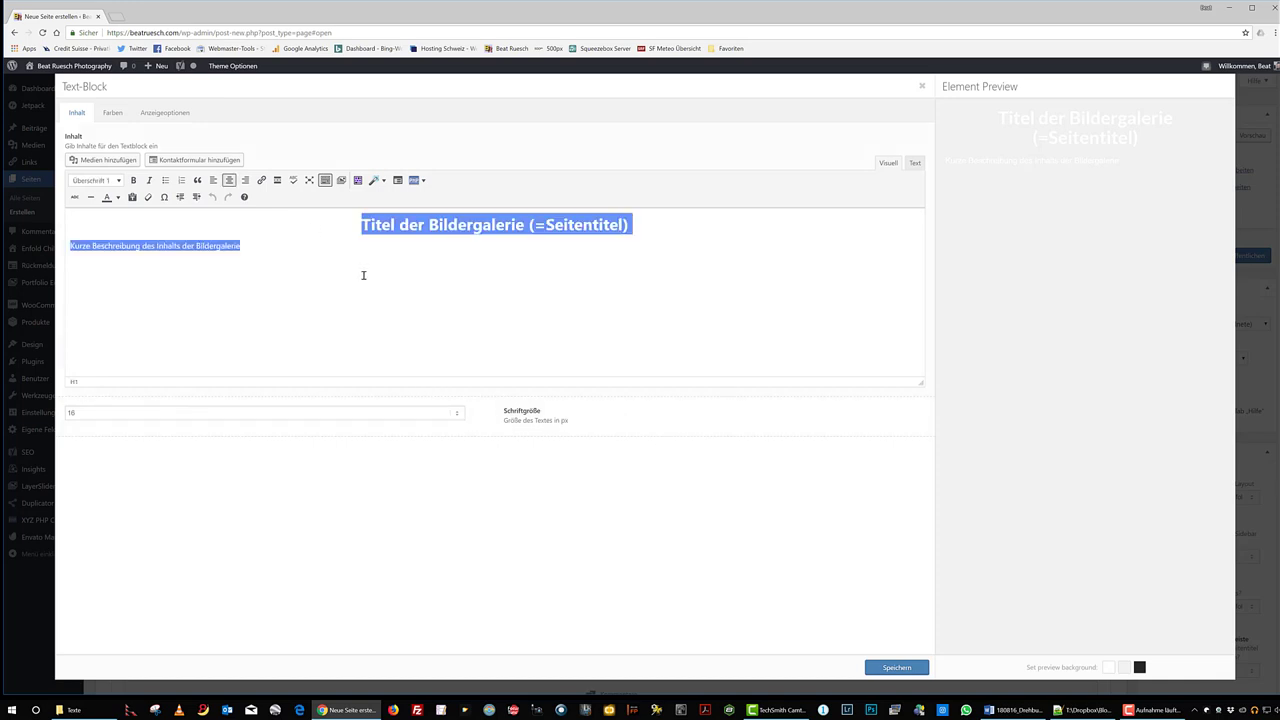
type("Tiere im Zoo Zürich Ein Querschnitt aus Tierbildern, aufgenommen im Zoo Zürich. Im Zoo versuche ich die Tiere so zu fotografieren, dass der Zoo nicht direkt sichtbar ist. Dies gelingt nicht immer 100%, aber bei seltenen Gelegenheiten, ein Tier auch im Zoo vor die Linse zu bekommen, spielt dass dann eine untergeordnete Rolle.")
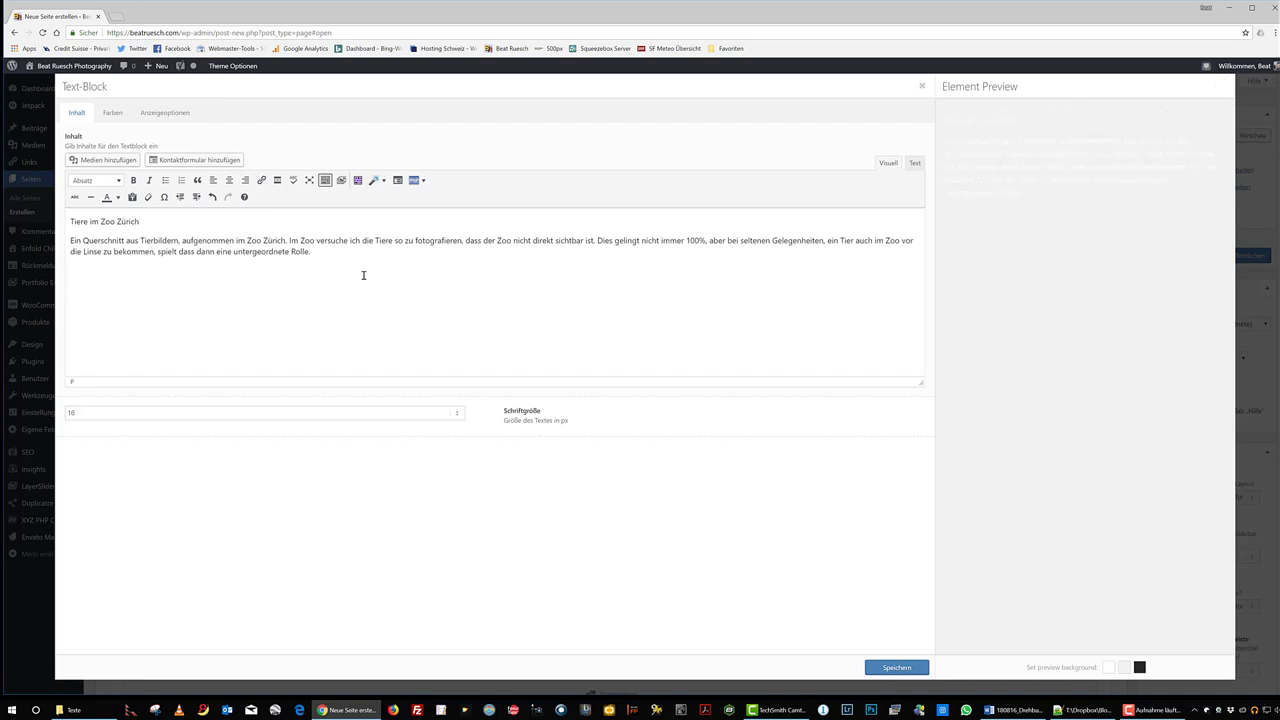
left_click_drag(141, 222, 68, 221)
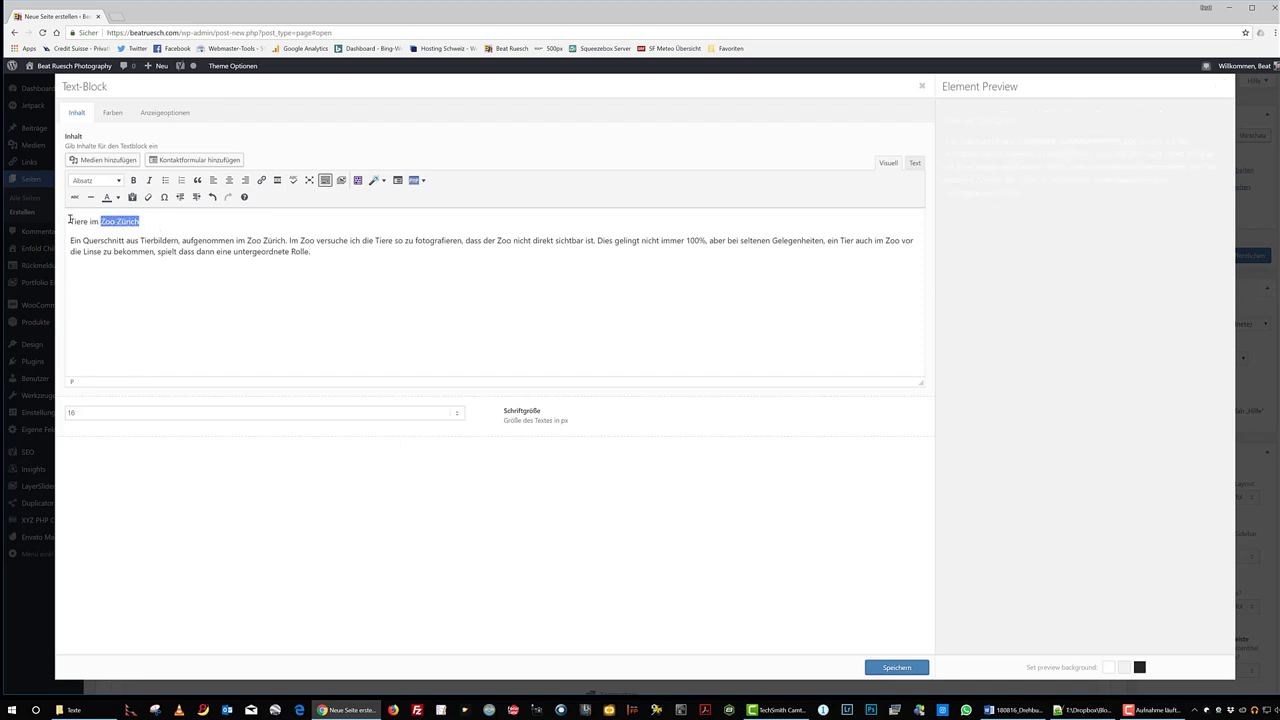
left_click(119, 181)
left_click(100, 217)
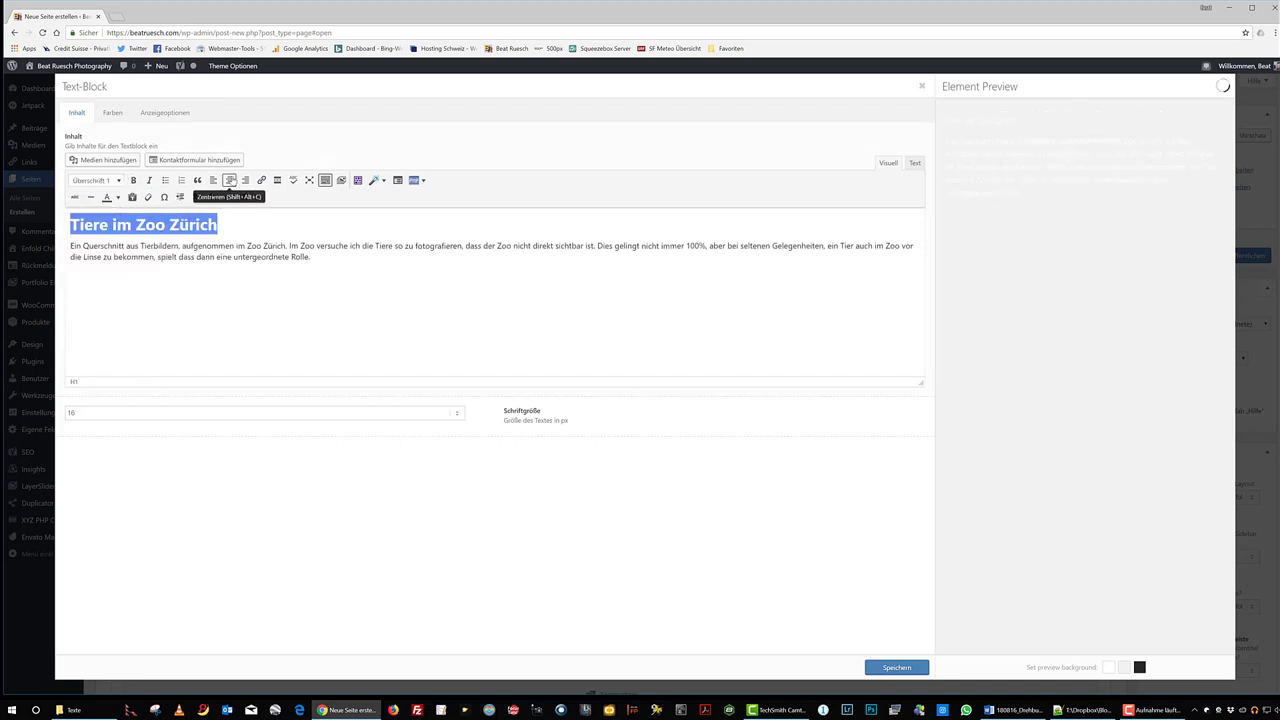
left_click(229, 180)
left_click(895, 667)
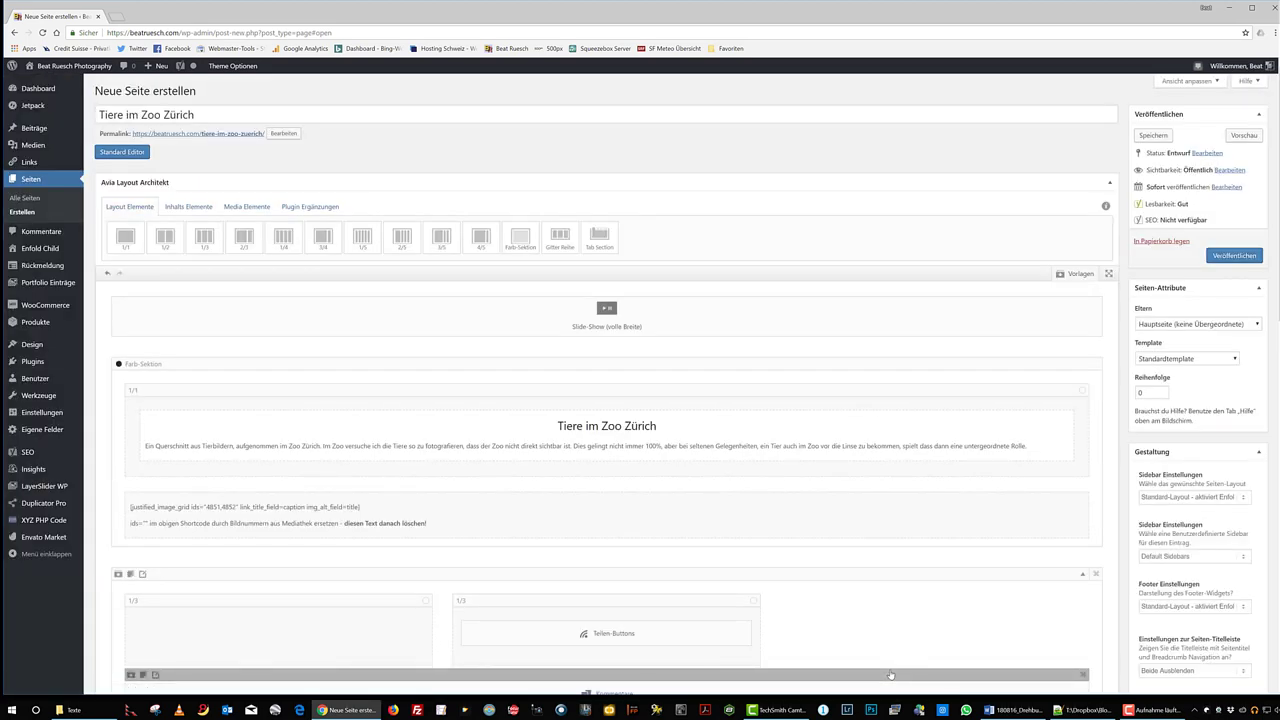
Step: Add an empty paragraph after the shortcode block's note and open Medien hinzufügen for the zoo folder
left_click(688, 522)
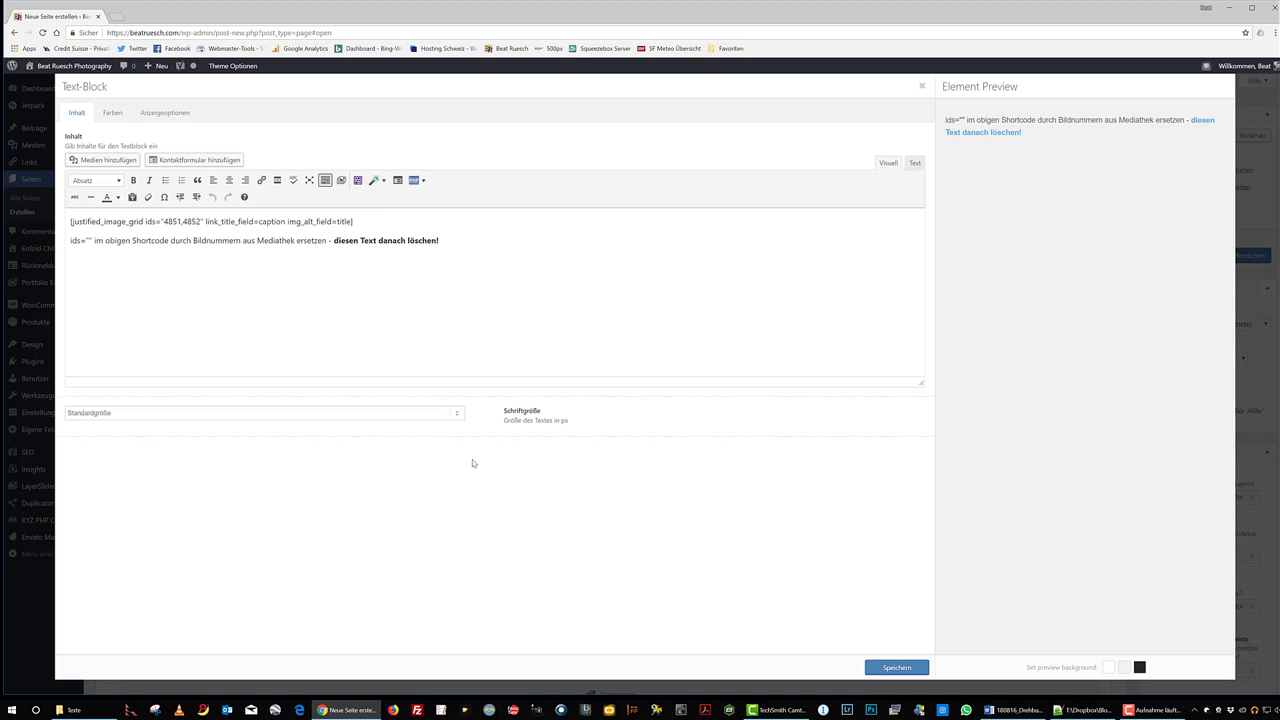
left_click(442, 241)
key("Return")
left_click(108, 160)
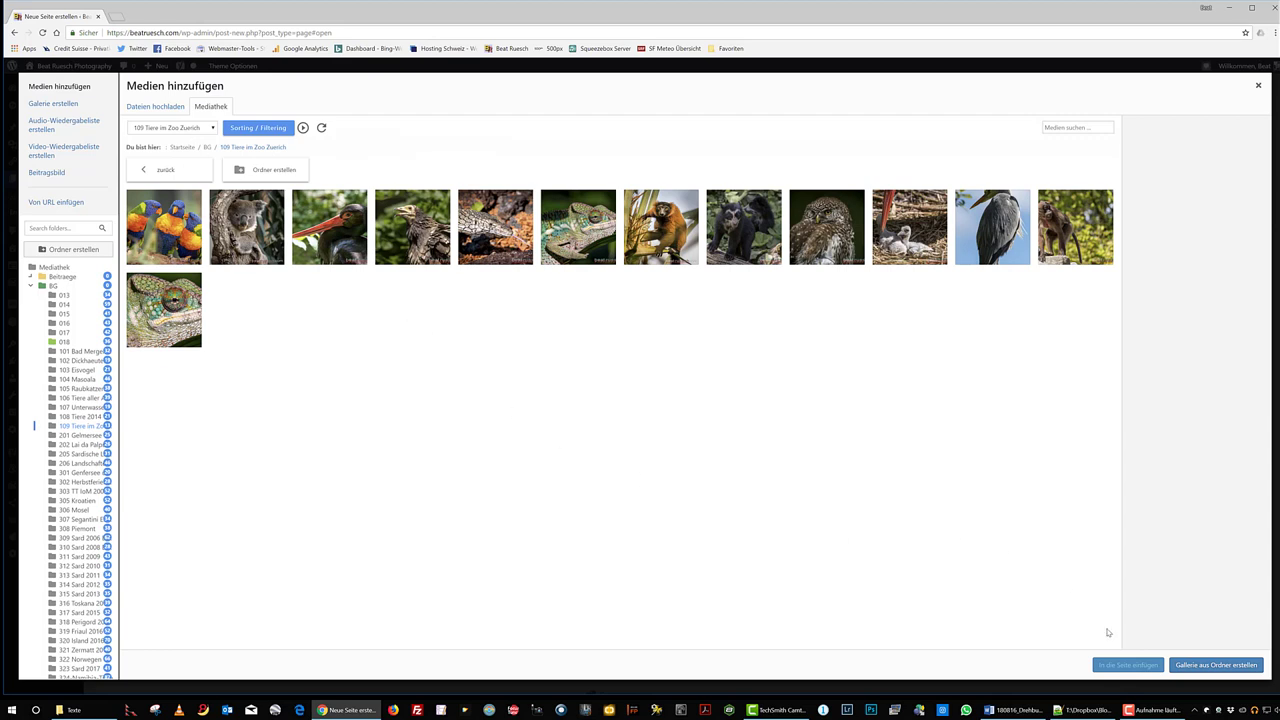
Step: Build a gallery from the zoo folder photos without the duplicate chameleon and insert it
left_click(1203, 665)
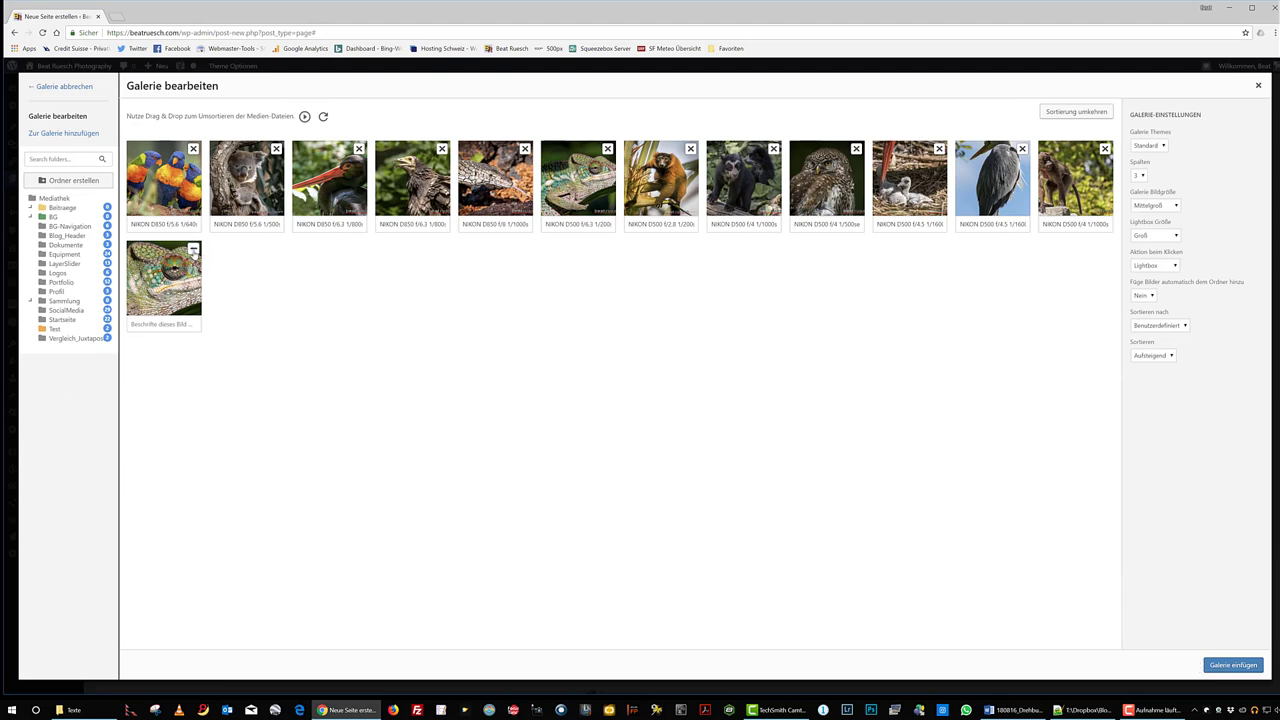
left_click(193, 248)
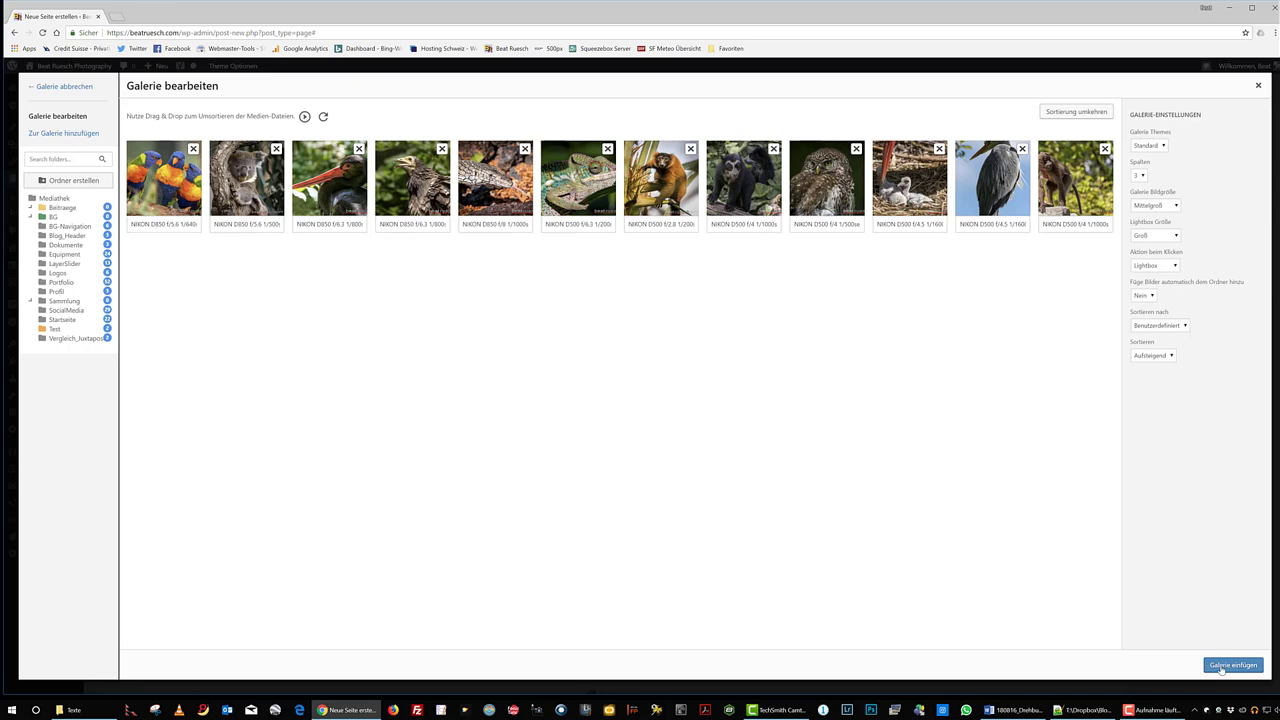
left_click(1210, 665)
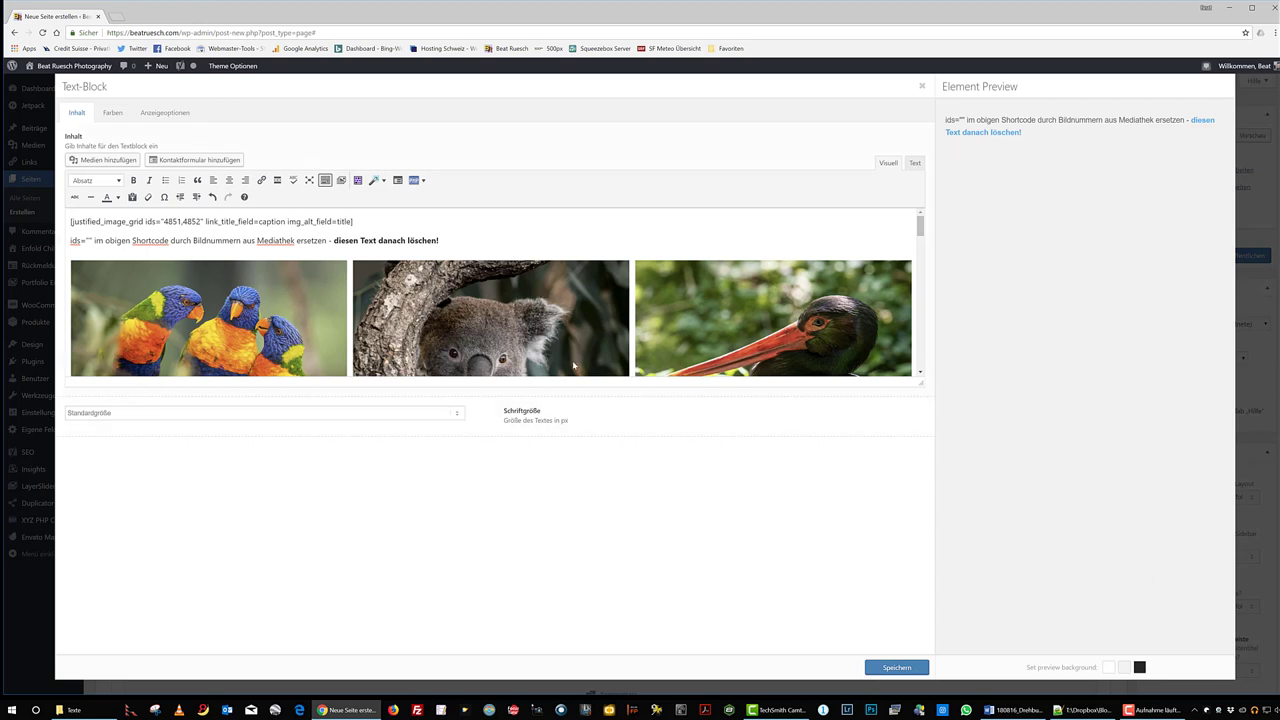
Step: In Text mode, replace ids 4851,4852 with the gallery's ids, delete the extra lines, and save
left_click(914, 163)
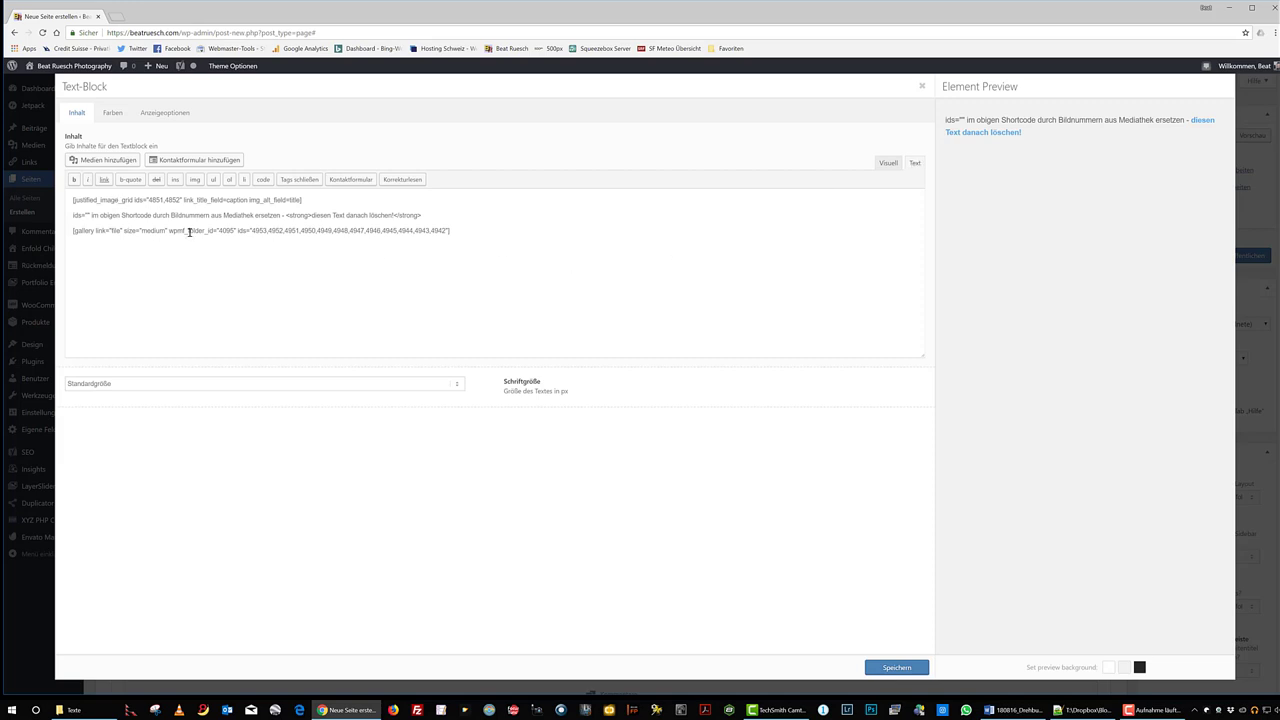
left_click_drag(219, 231, 444, 232)
key("ctrl+c")
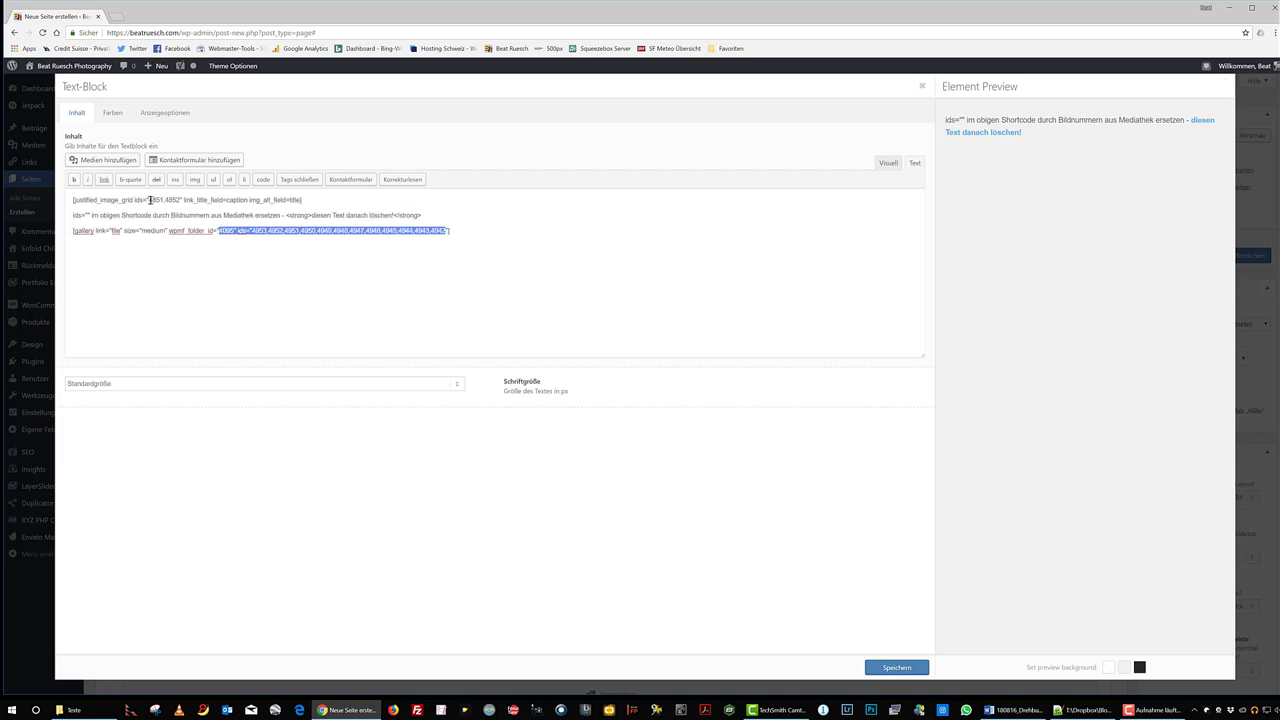
double_click(152, 199)
key("ctrl+v")
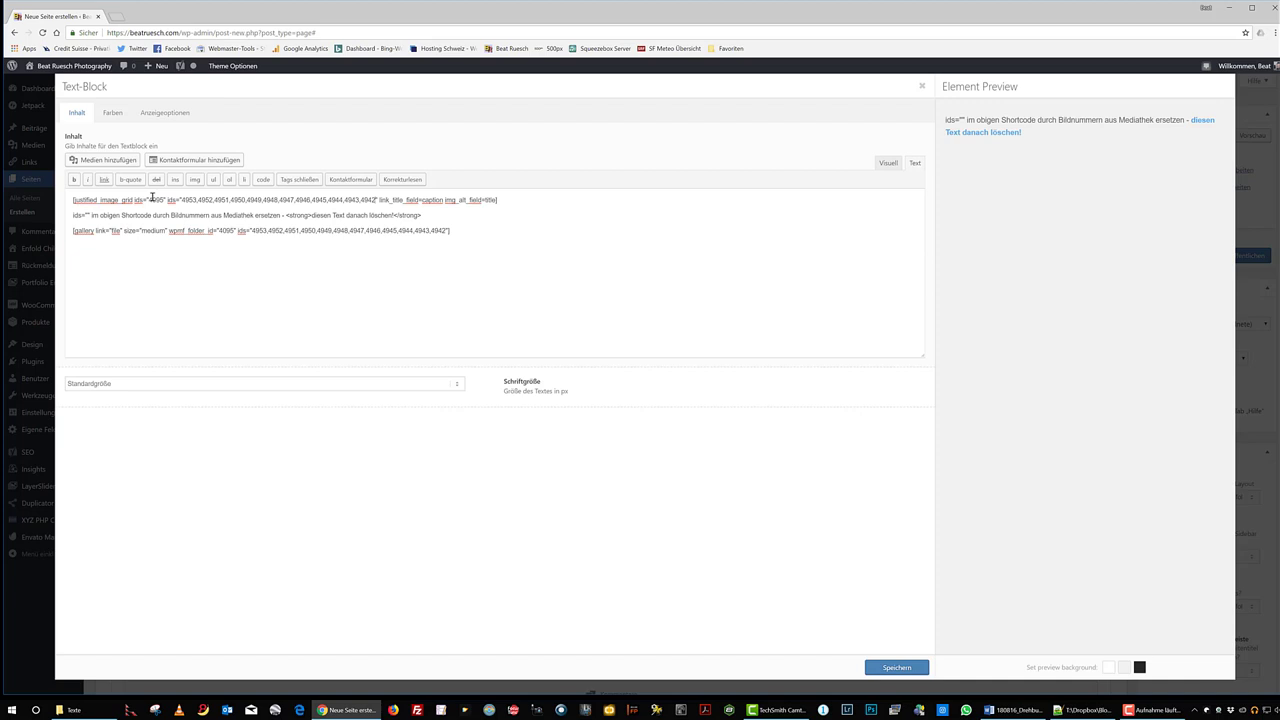
left_click_drag(80, 209, 363, 260)
key("BackSpace")
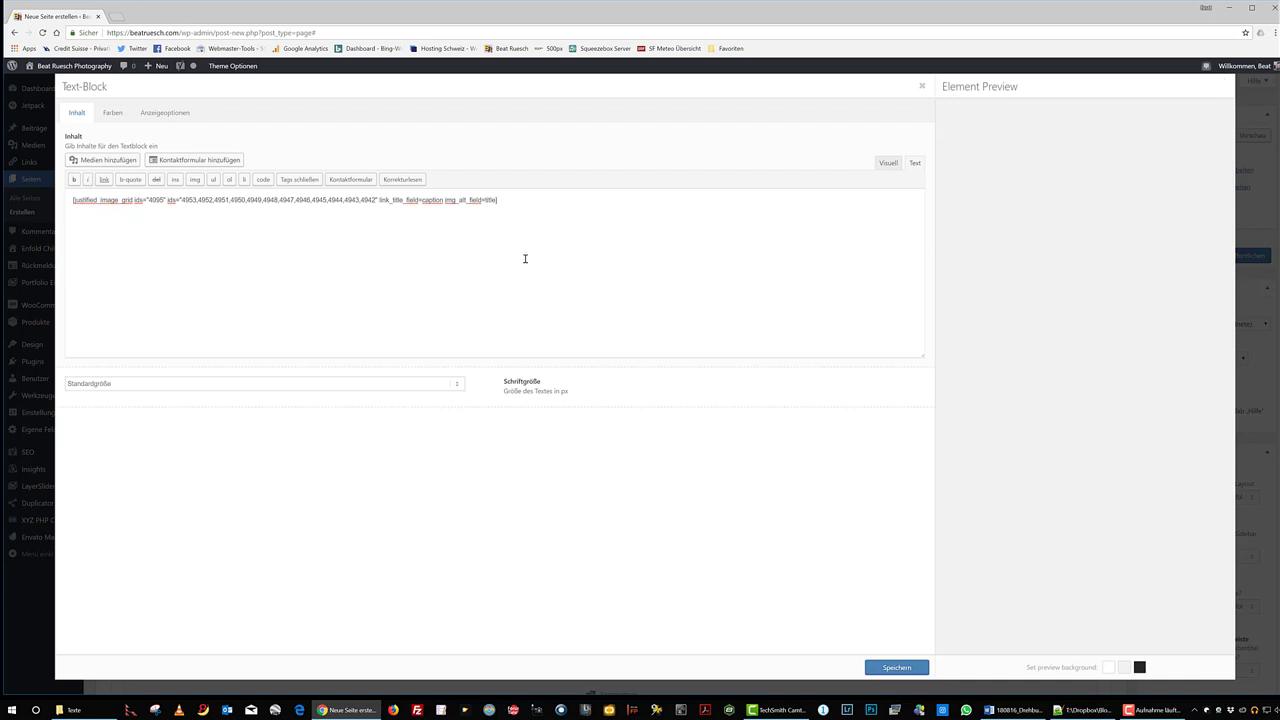
left_click(885, 676)
Step: Save the Tiere im Zoo Zürich draft and preview it down to the photo grid
left_click(1153, 139)
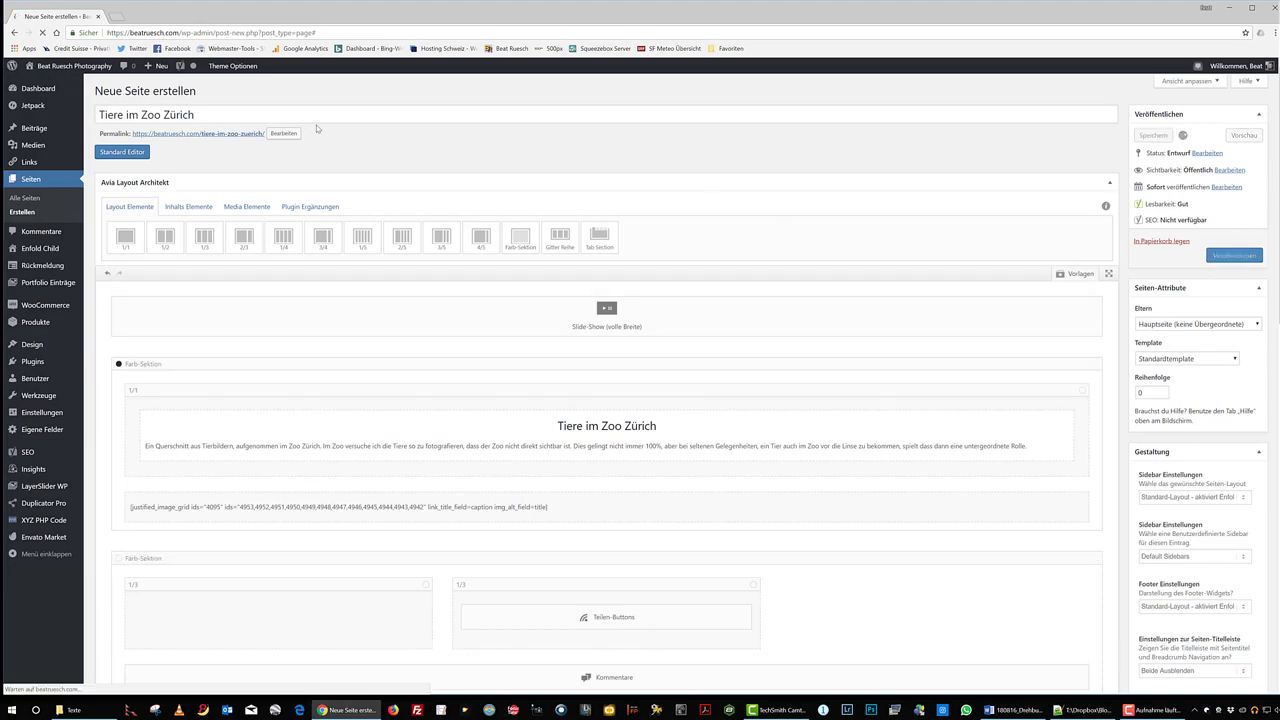
left_click(200, 106)
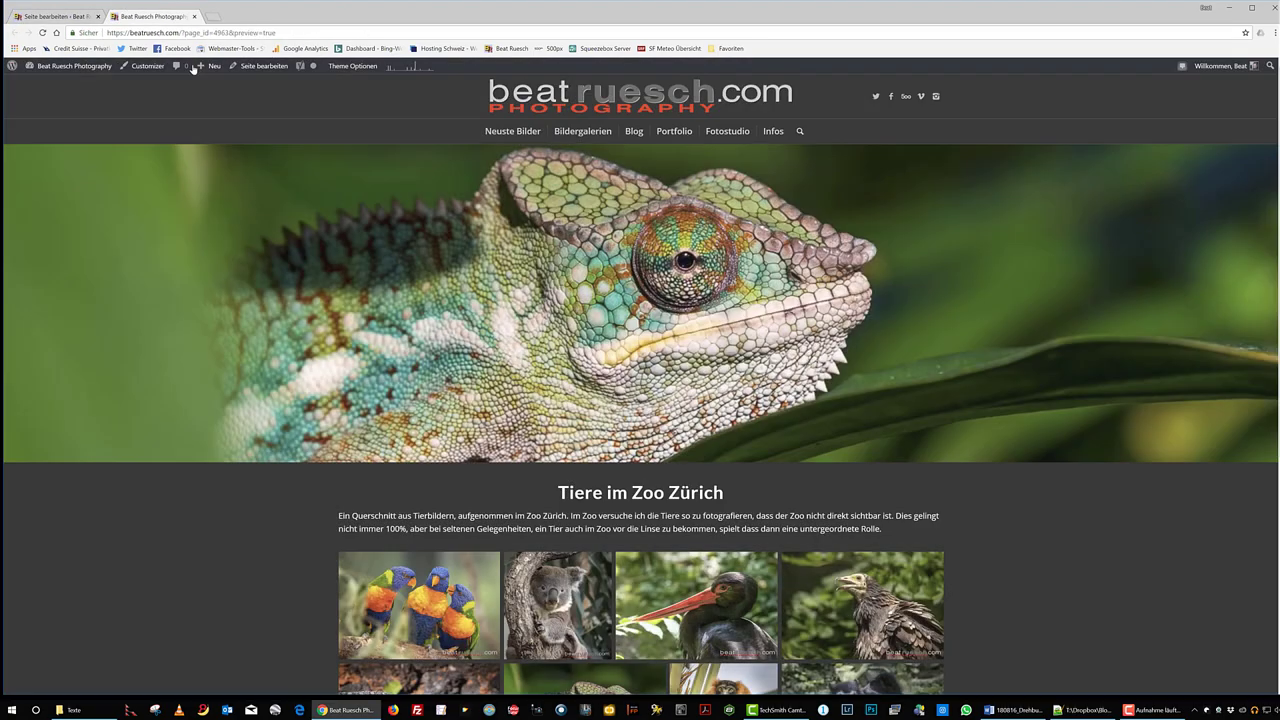
scroll(598, 373, "down", 3)
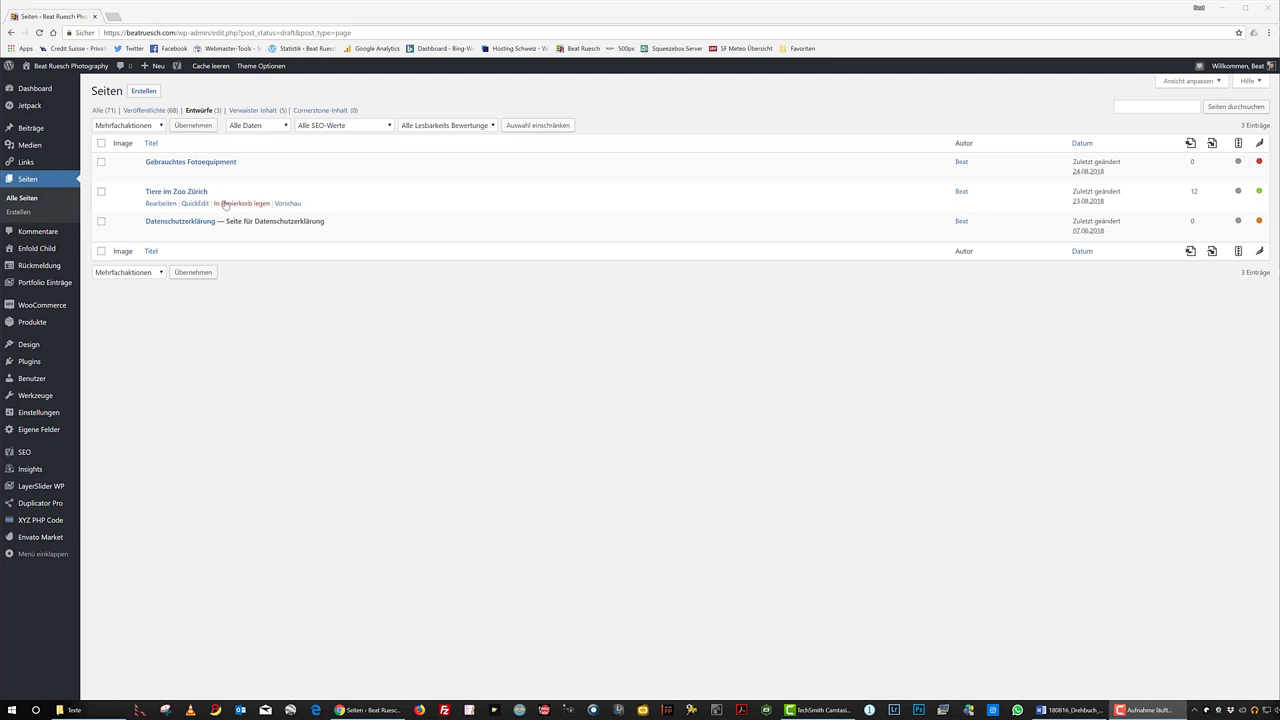
left_click(288, 204)
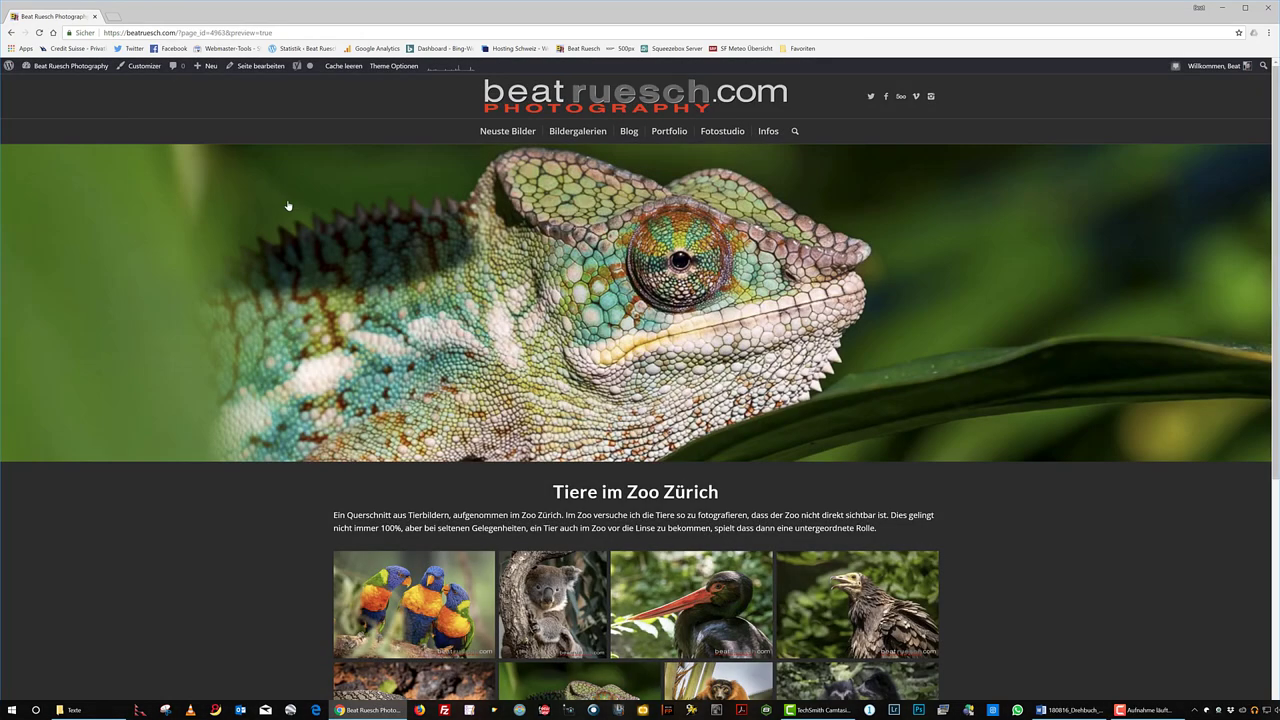
scroll(614, 460, "down", 2)
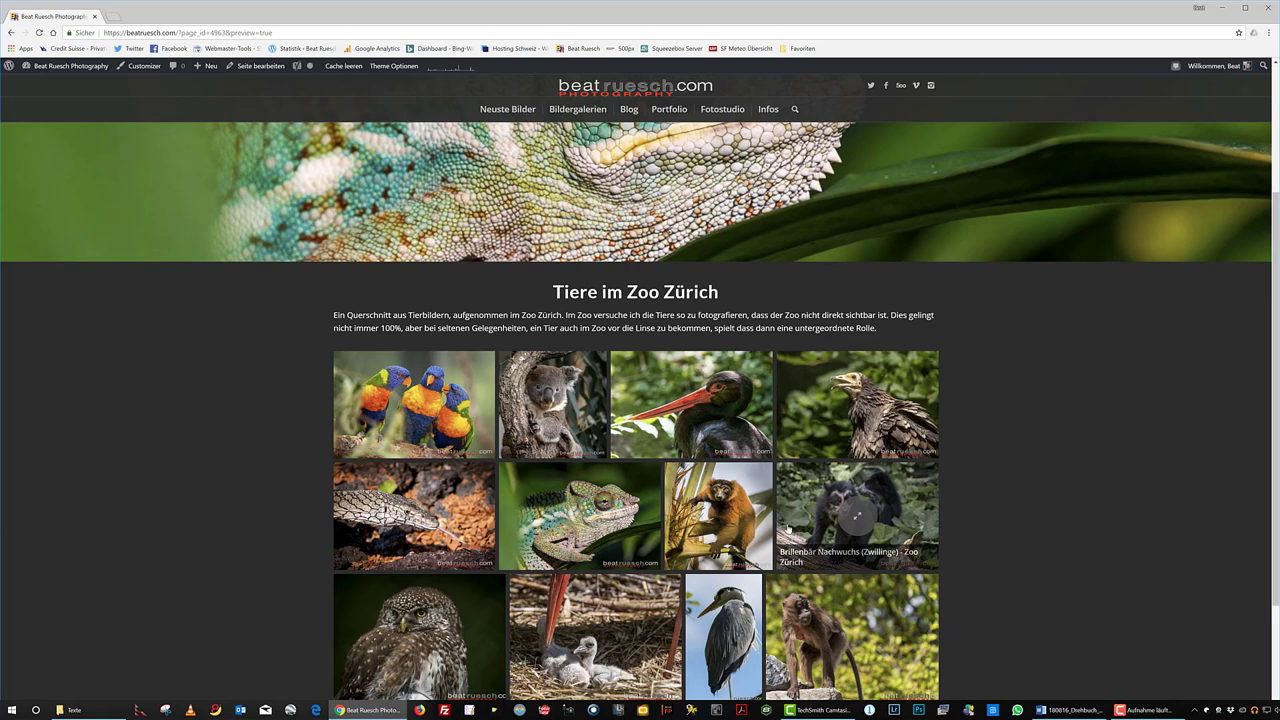
scroll(830, 480, "down", 2)
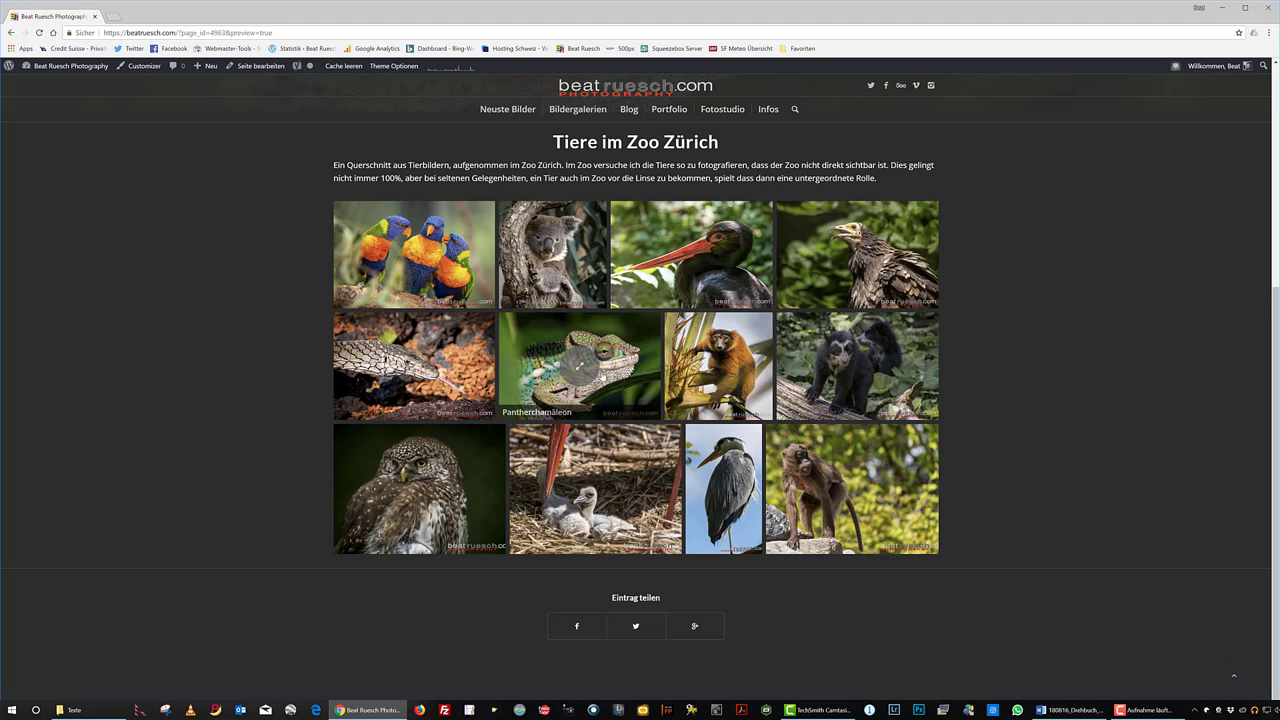
Step: Step the lightbox from Brillenbär through stork chick, run the slideshow, close it, and open DevTools
left_click(869, 356)
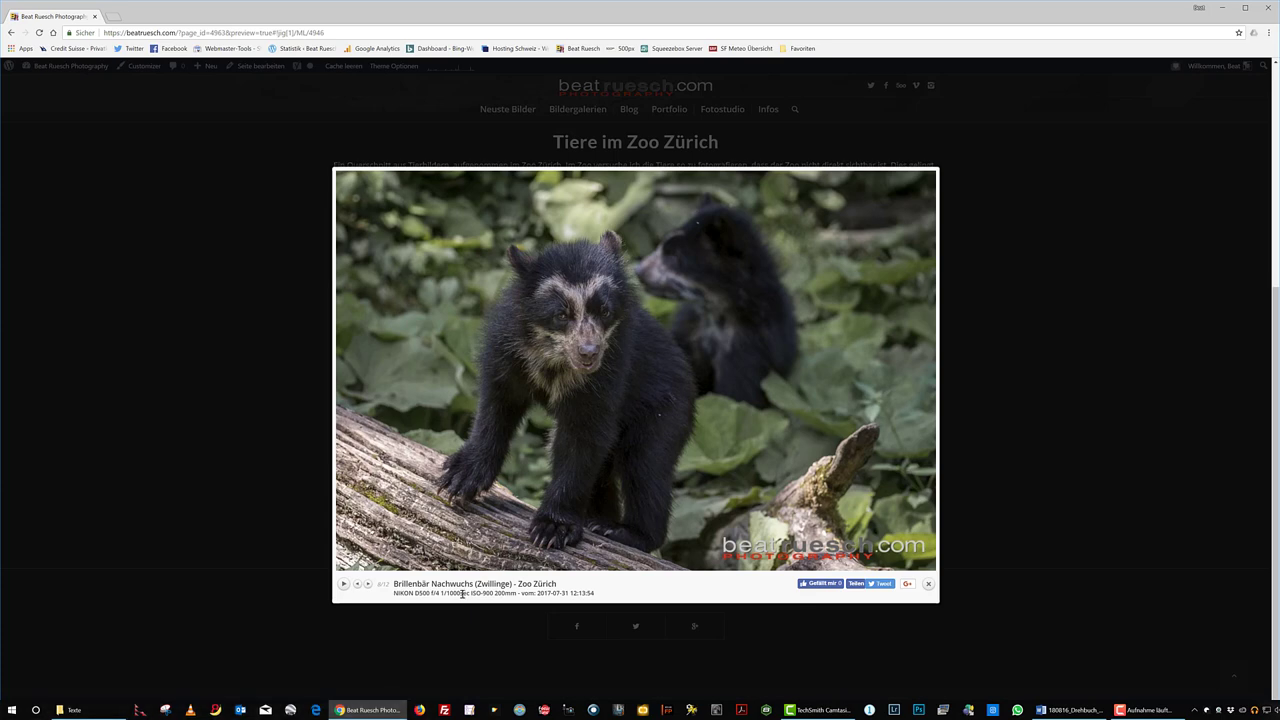
left_click(927, 372)
left_click(927, 372)
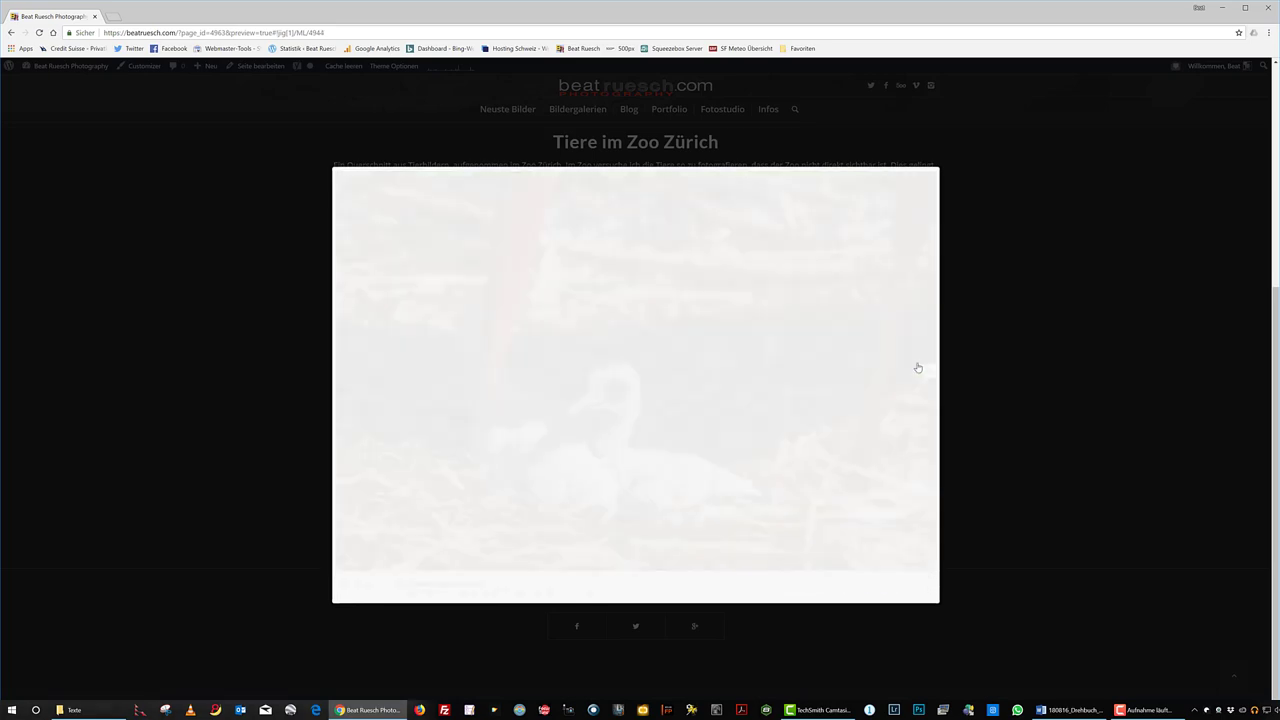
left_click(342, 372)
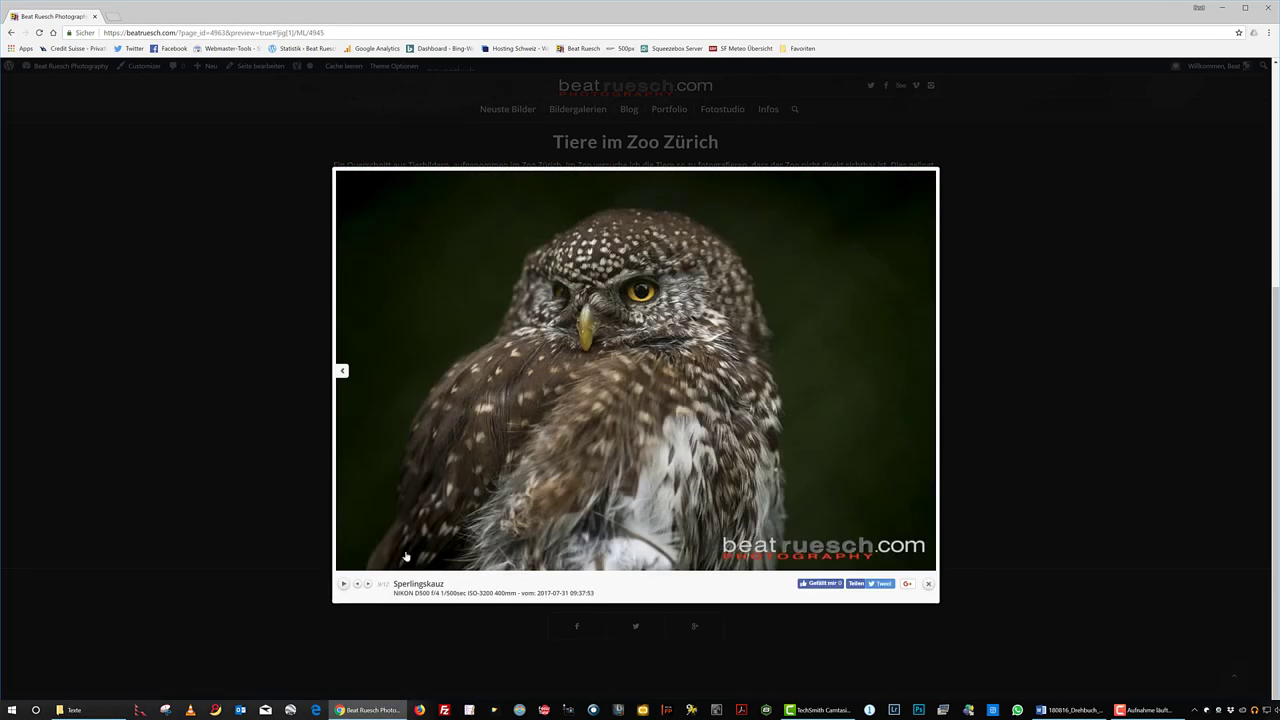
left_click(343, 584)
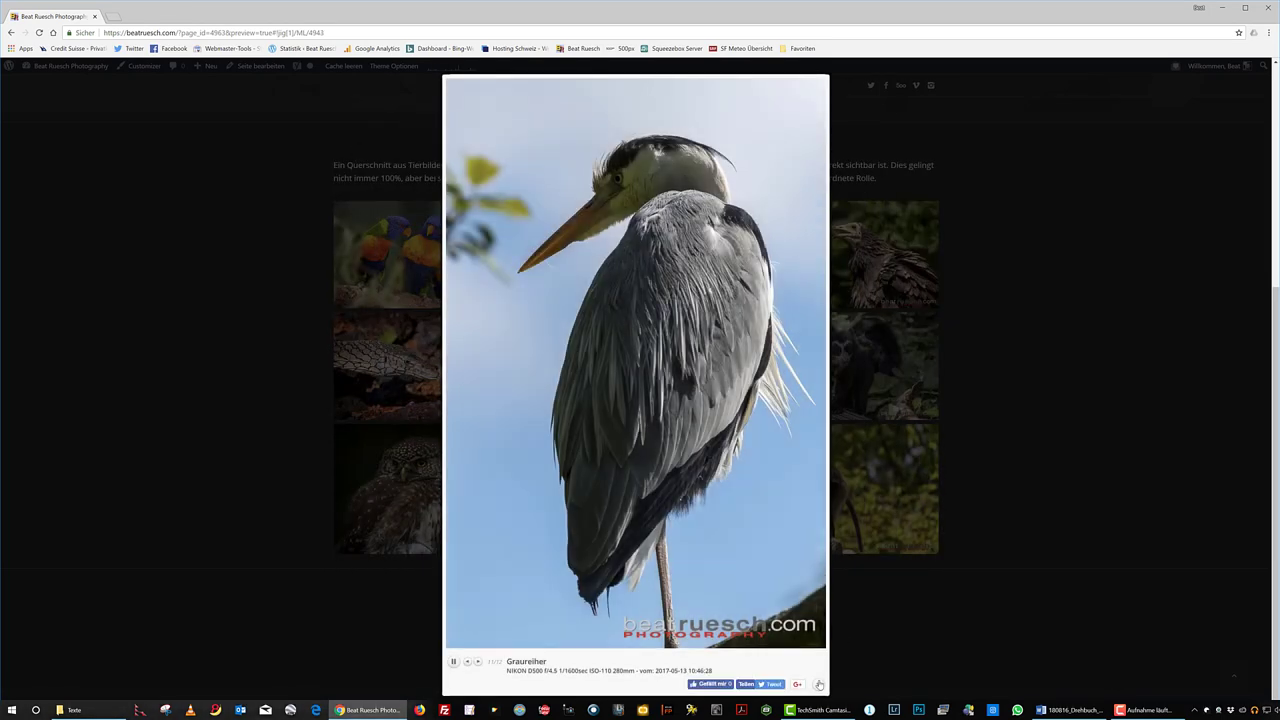
left_click(820, 686)
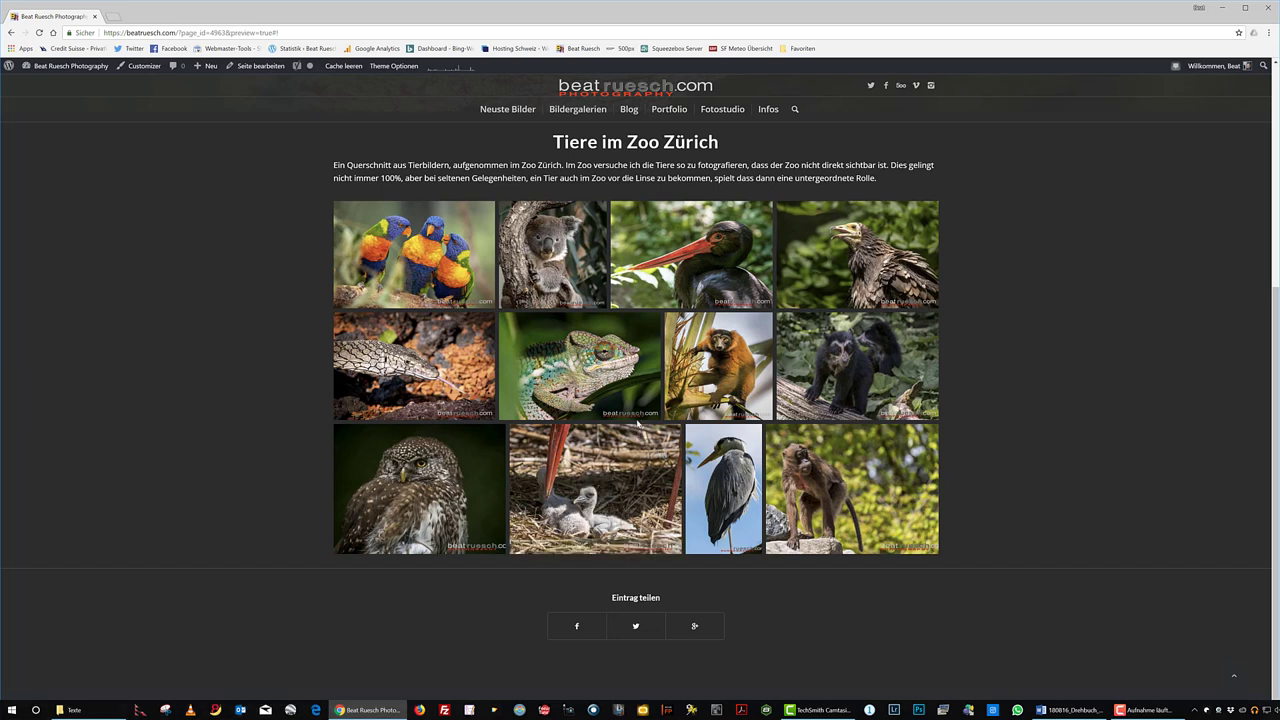
key("F12")
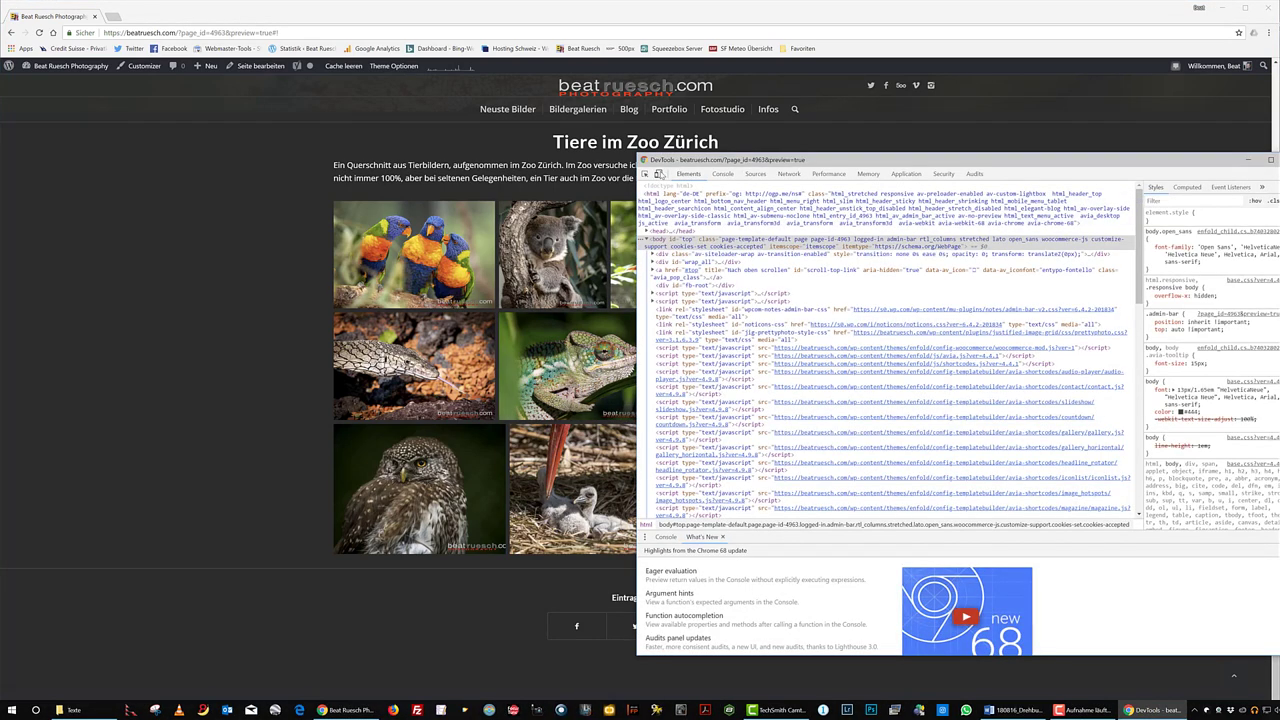
Step: Switch the page preview to mobile phone emulation and reload it
left_click(658, 174)
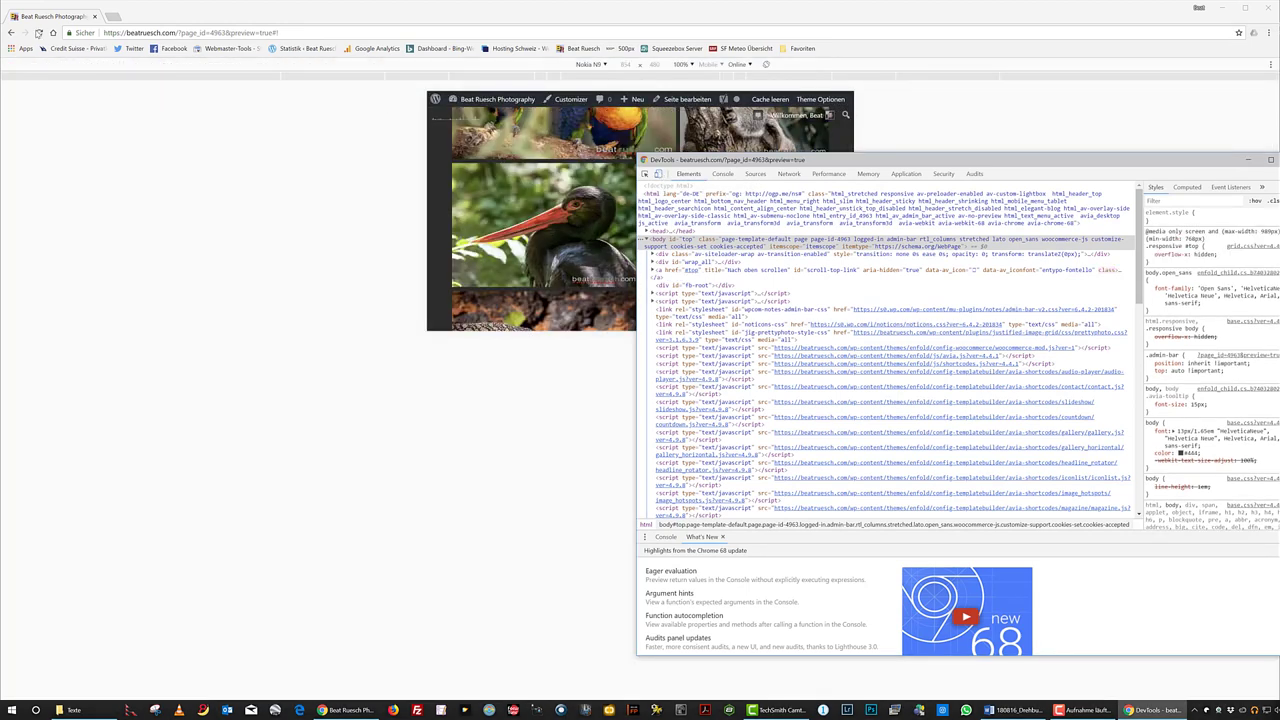
left_click(39, 33)
left_click(39, 33)
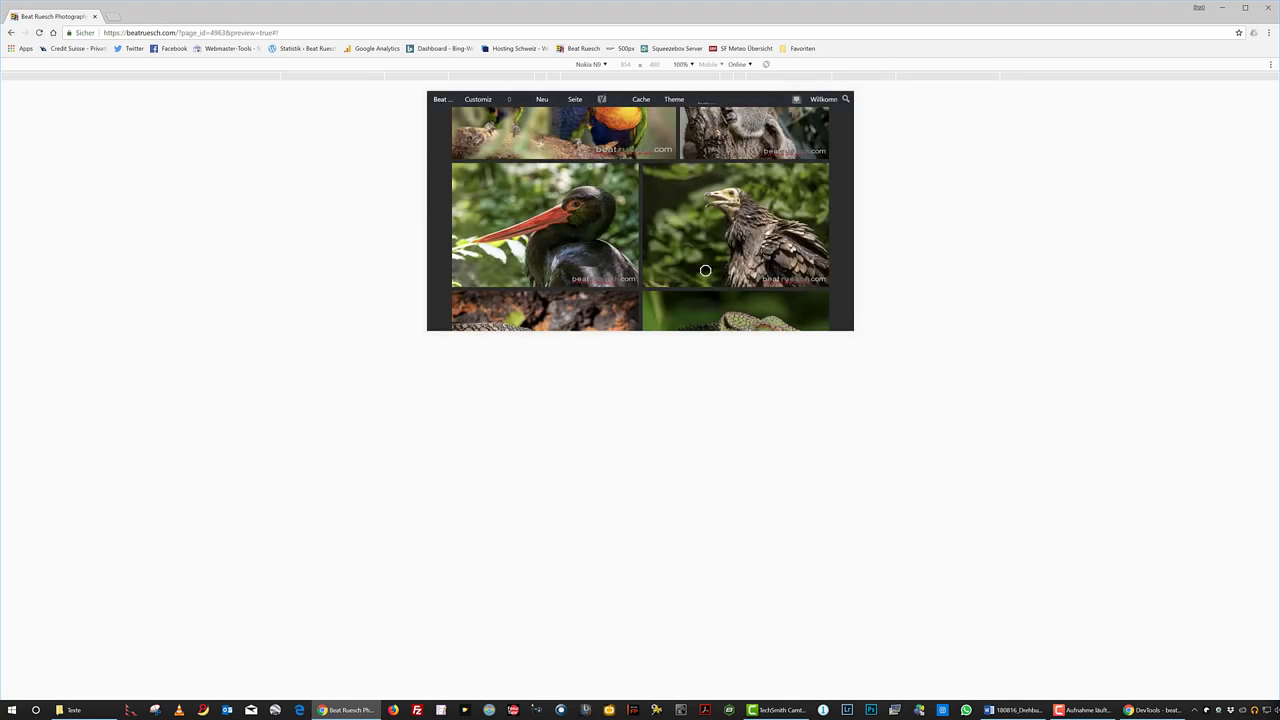
left_click_drag(703, 251, 679, 196)
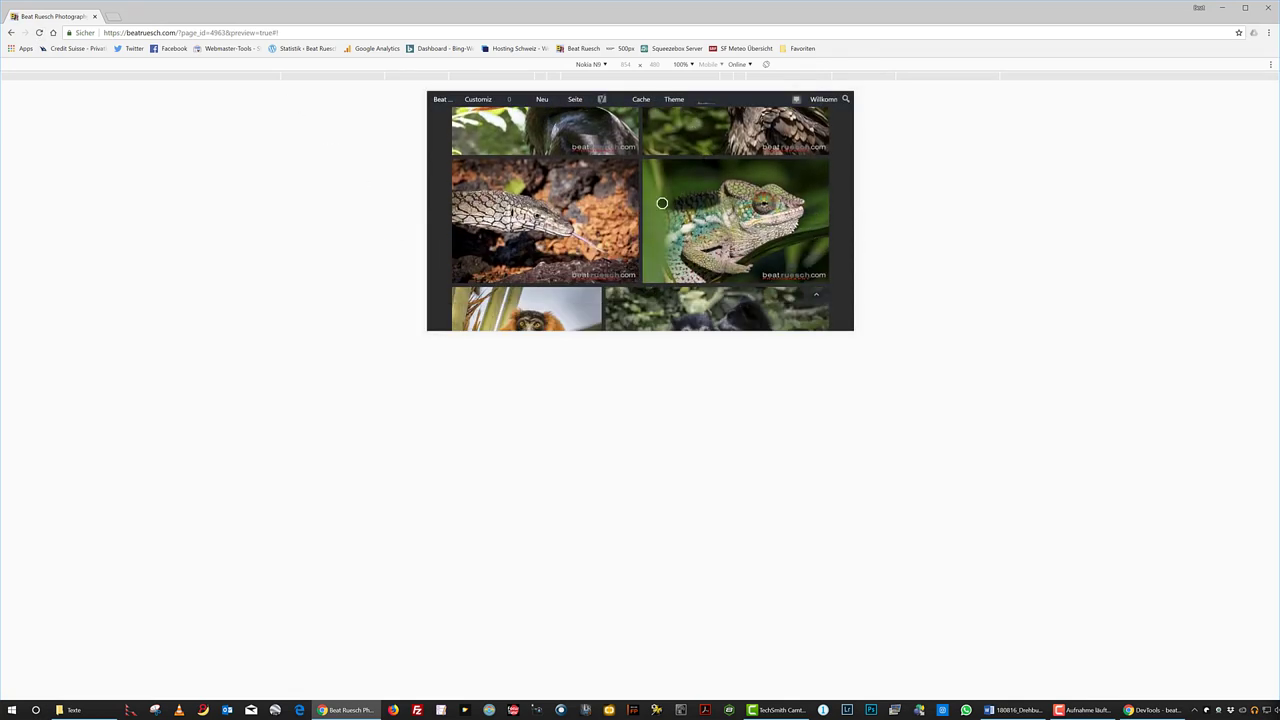
scroll(702, 234, "down", 1)
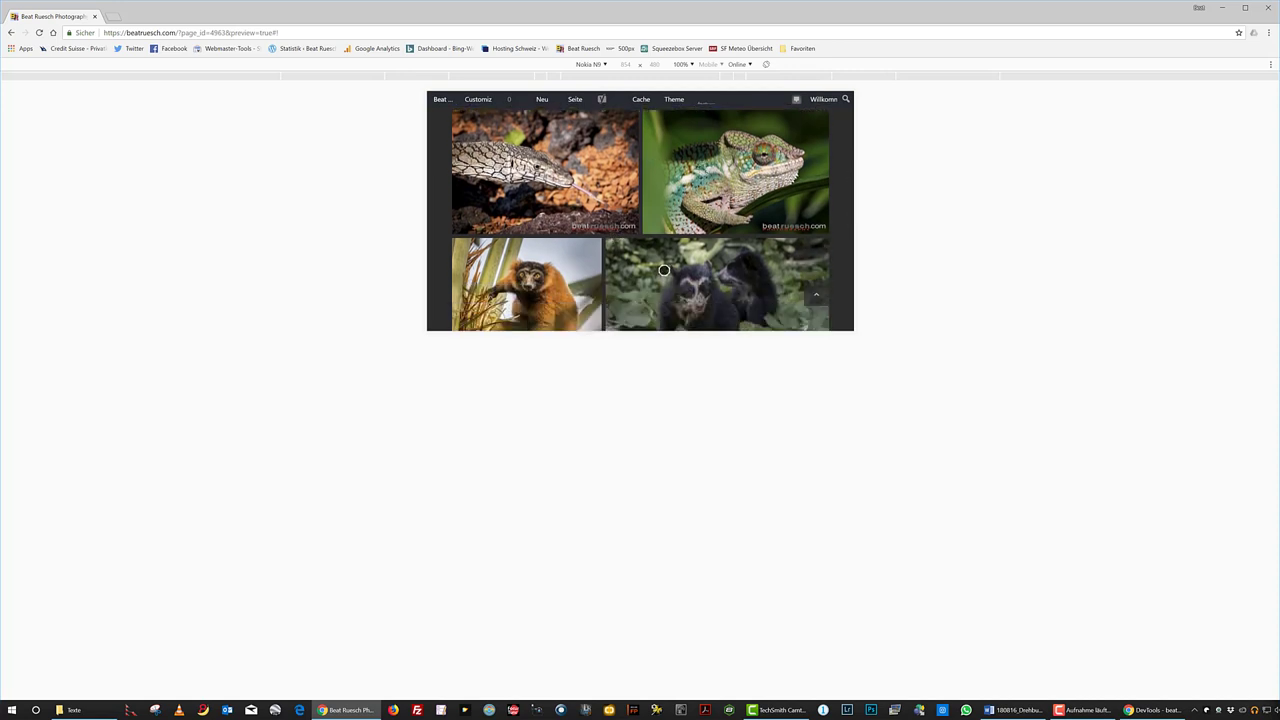
Step: View the Pantherchamäleon photo fullscreen in the mobile lightbox, close it, and scroll the grid
left_click(711, 185)
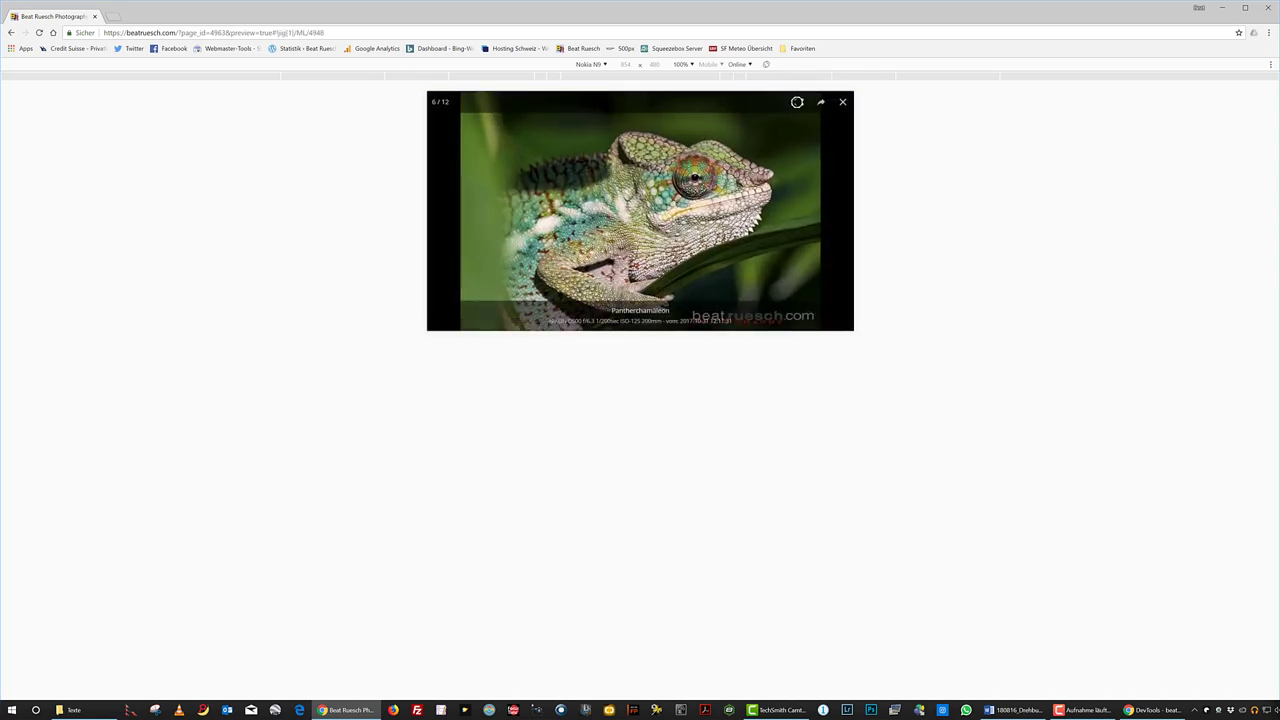
left_click(797, 103)
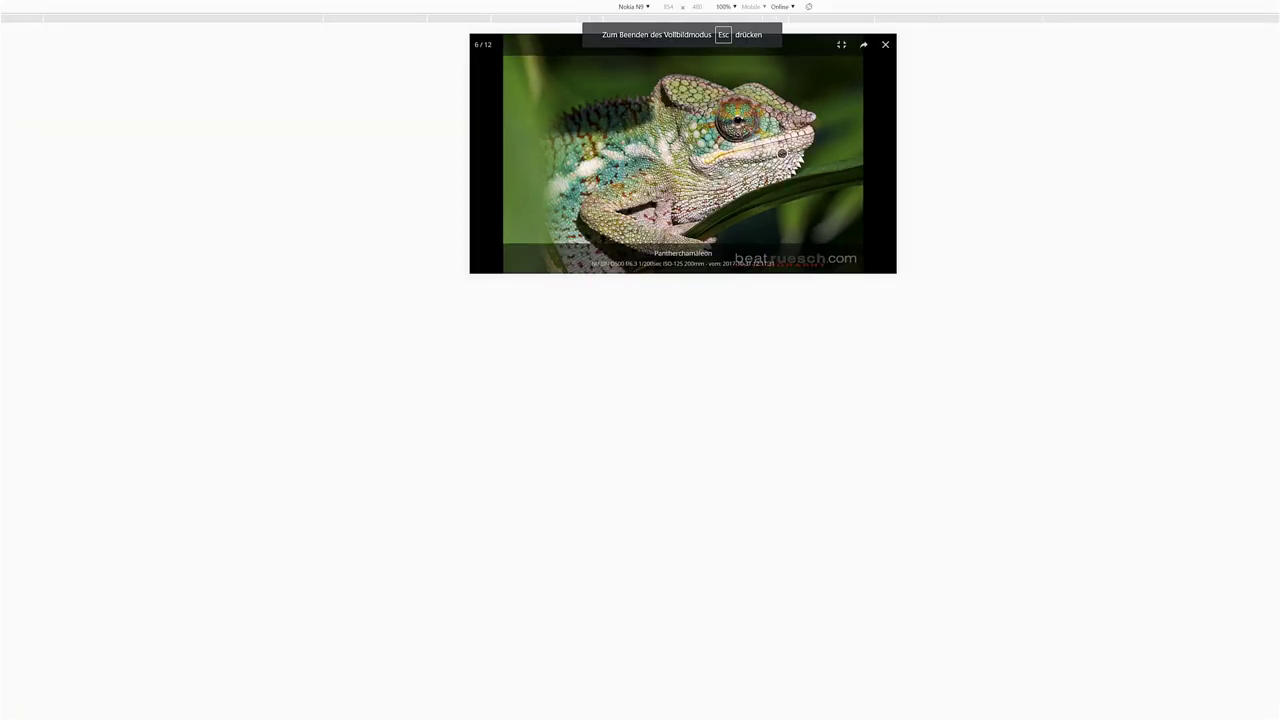
left_click(861, 45)
left_click(873, 49)
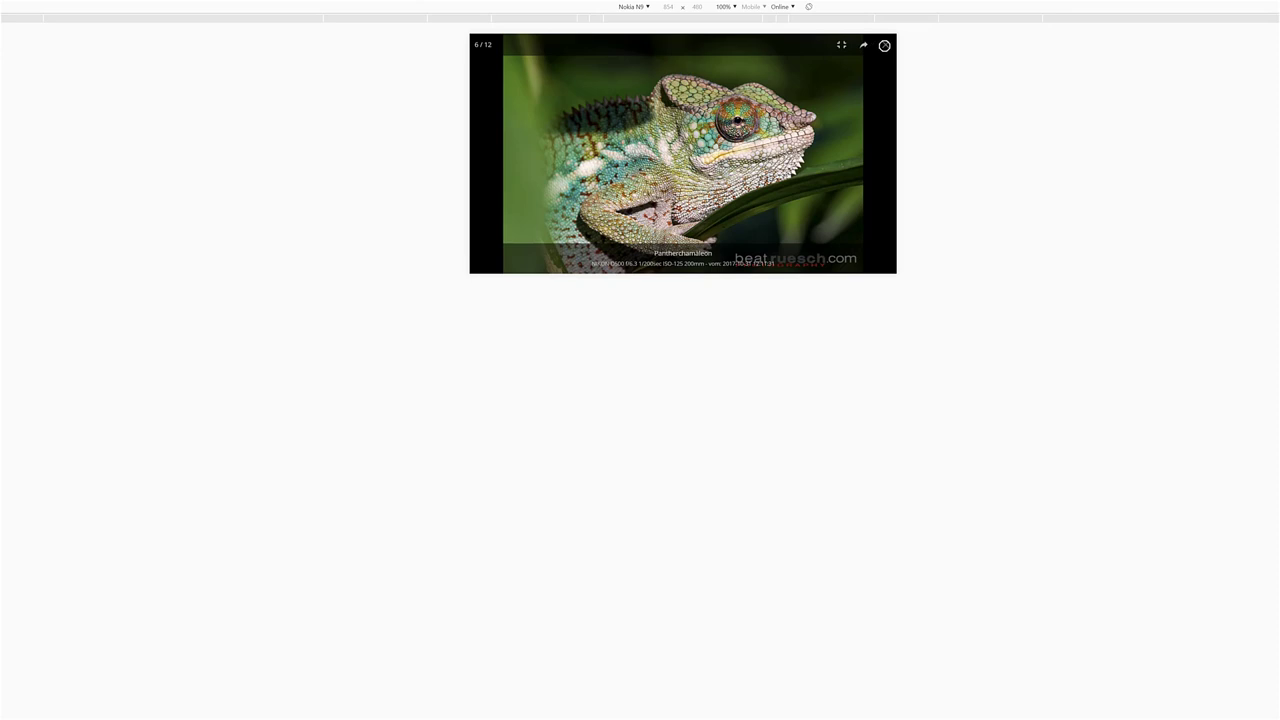
left_click(885, 46)
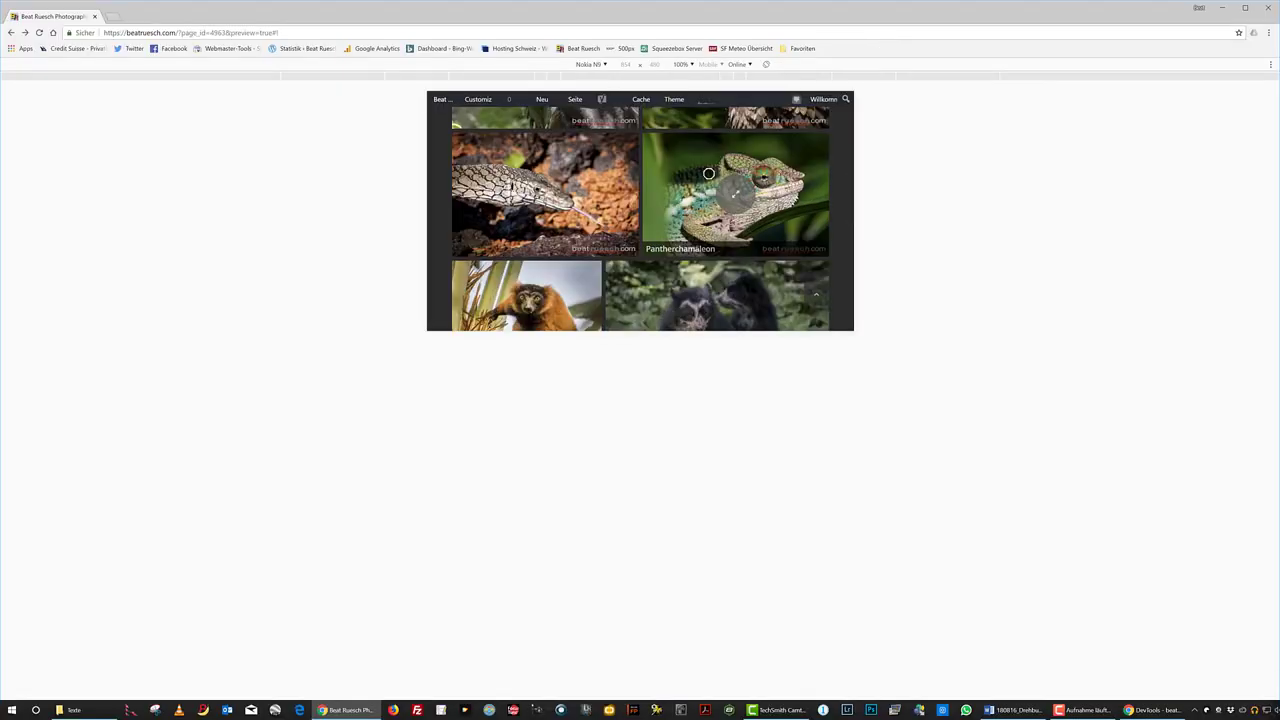
scroll(620, 230, "down", 2)
scroll(594, 209, "down", 3)
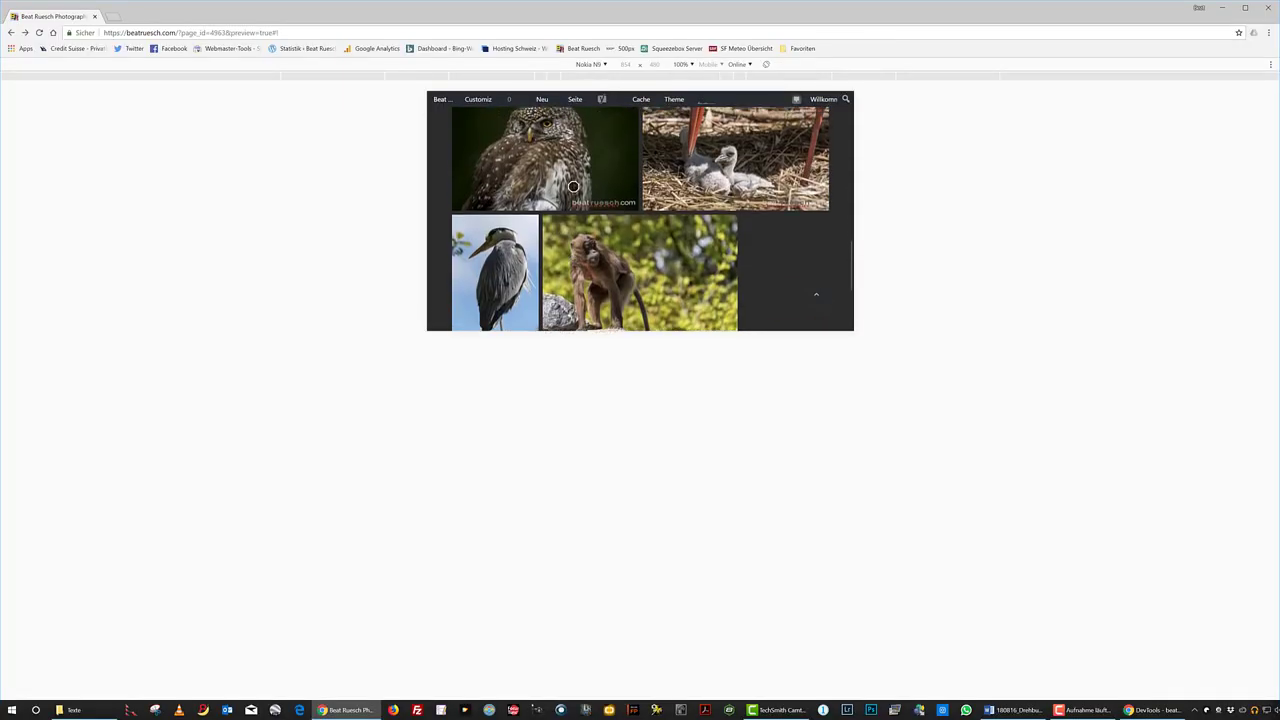
scroll(605, 180, "down", 2)
scroll(620, 140, "up", 3)
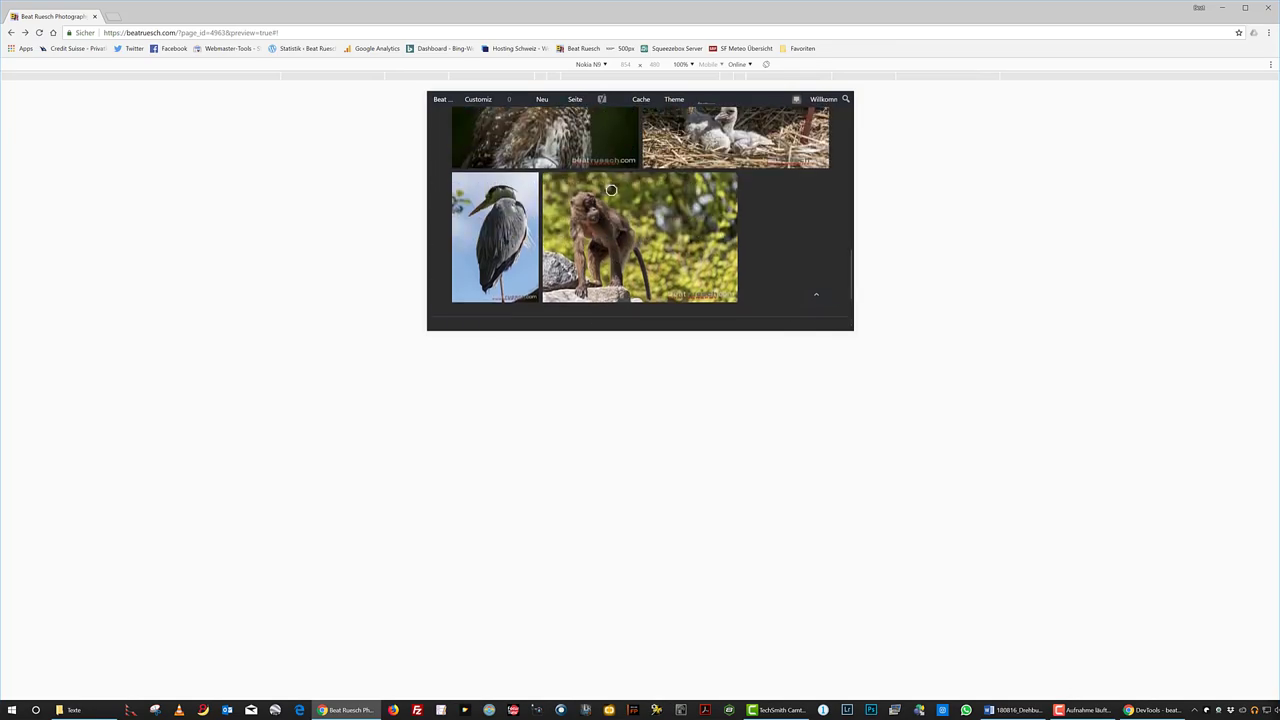
scroll(597, 240, "up", 2)
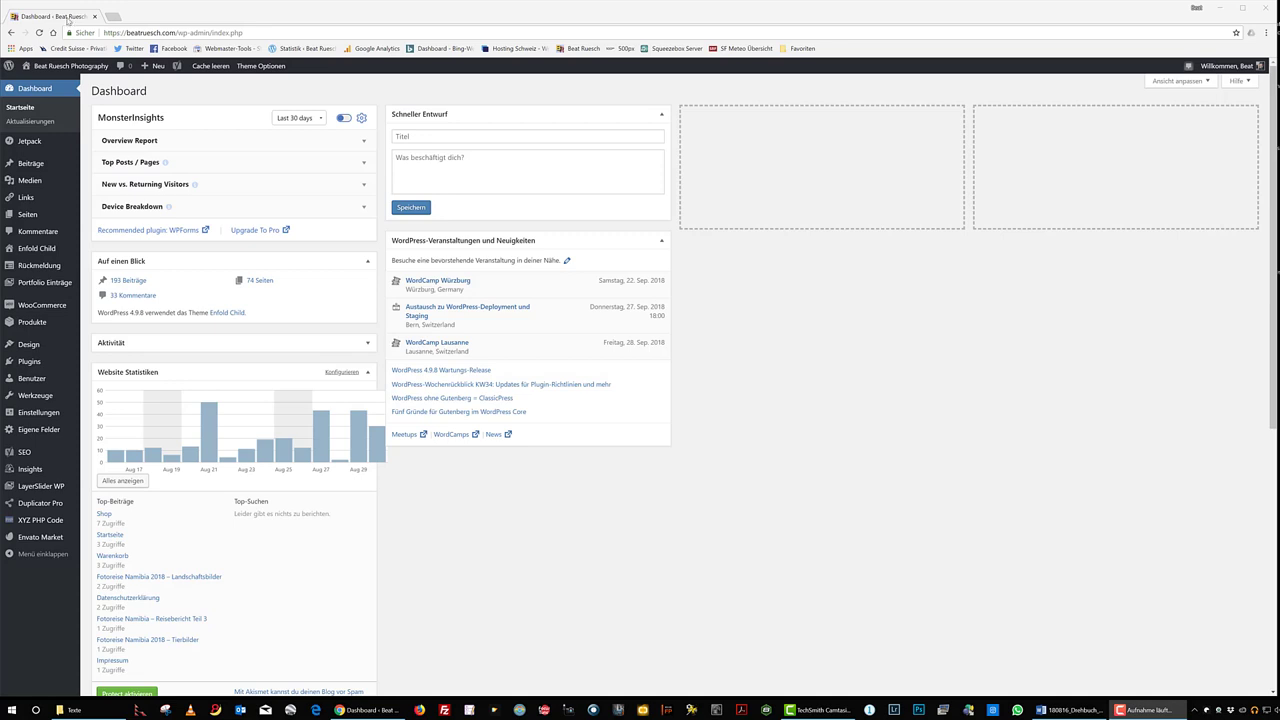
Step: Open Einstellungen > Justified Image Grid and check row height 260, deviation 50, spacing 8
left_click(35, 412)
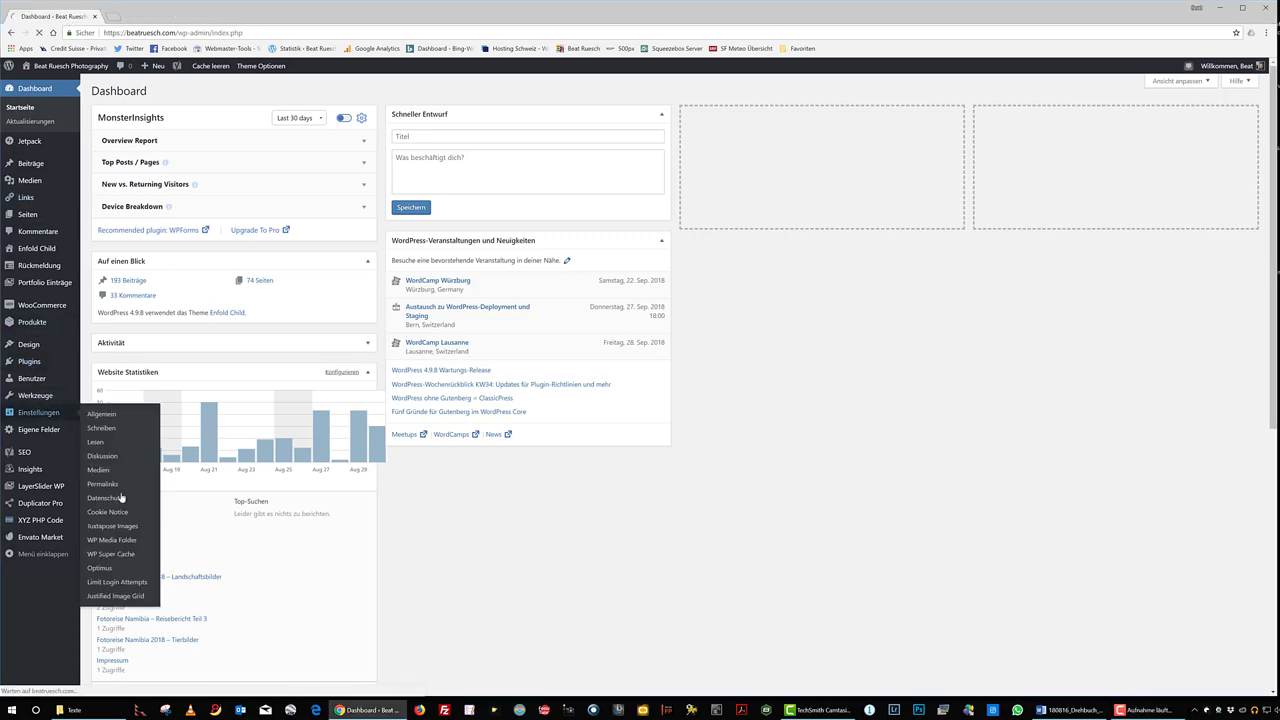
left_click(110, 596)
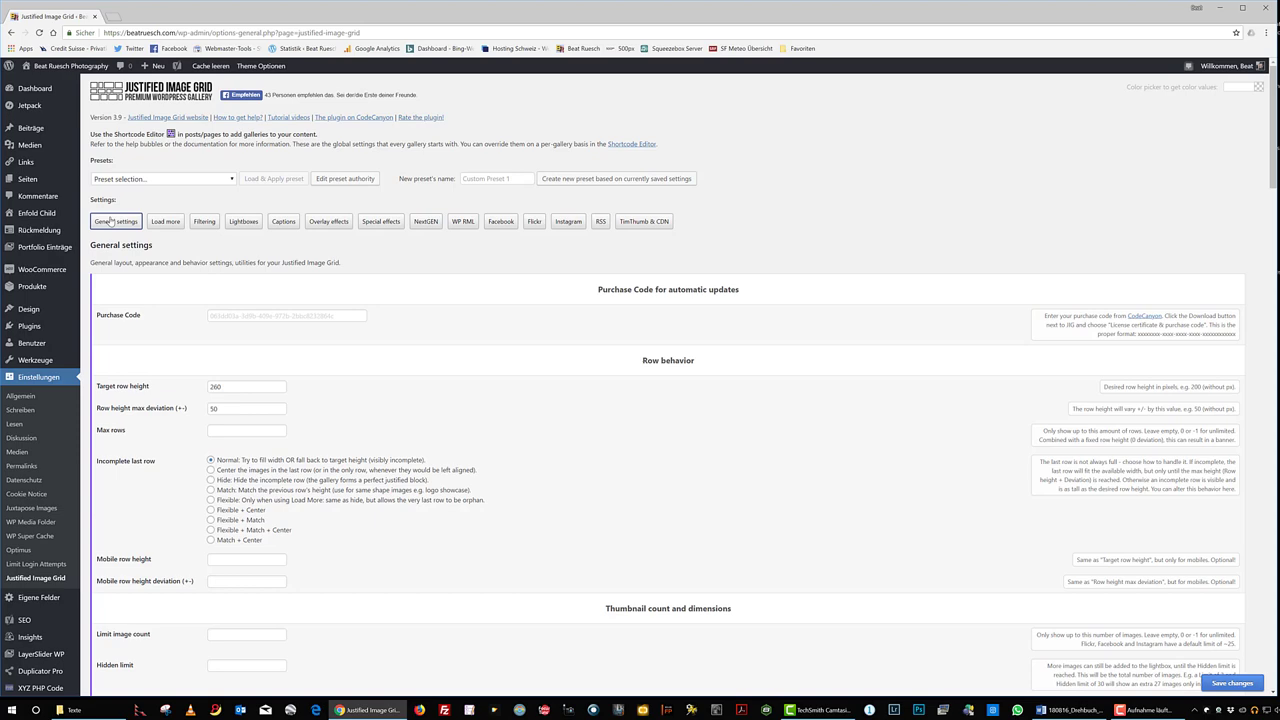
scroll(272, 419, "down", 1)
left_click(237, 285)
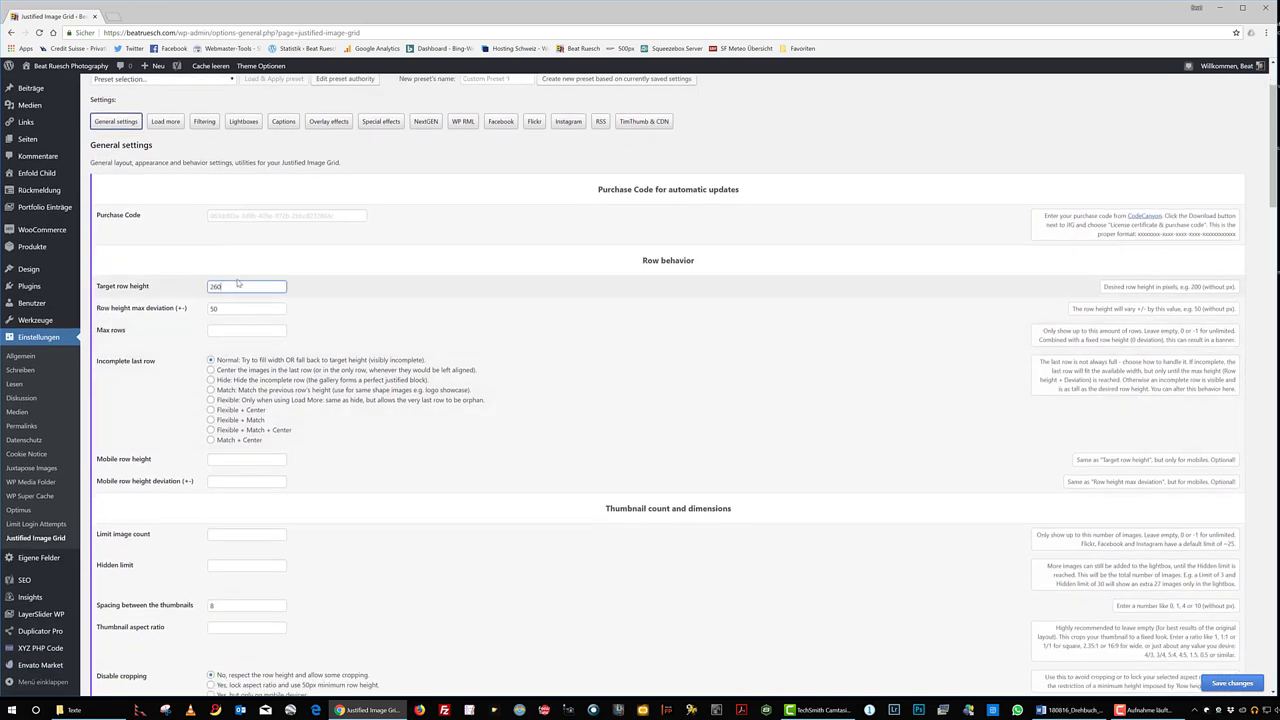
left_click(230, 308)
scroll(230, 310, "down", 1)
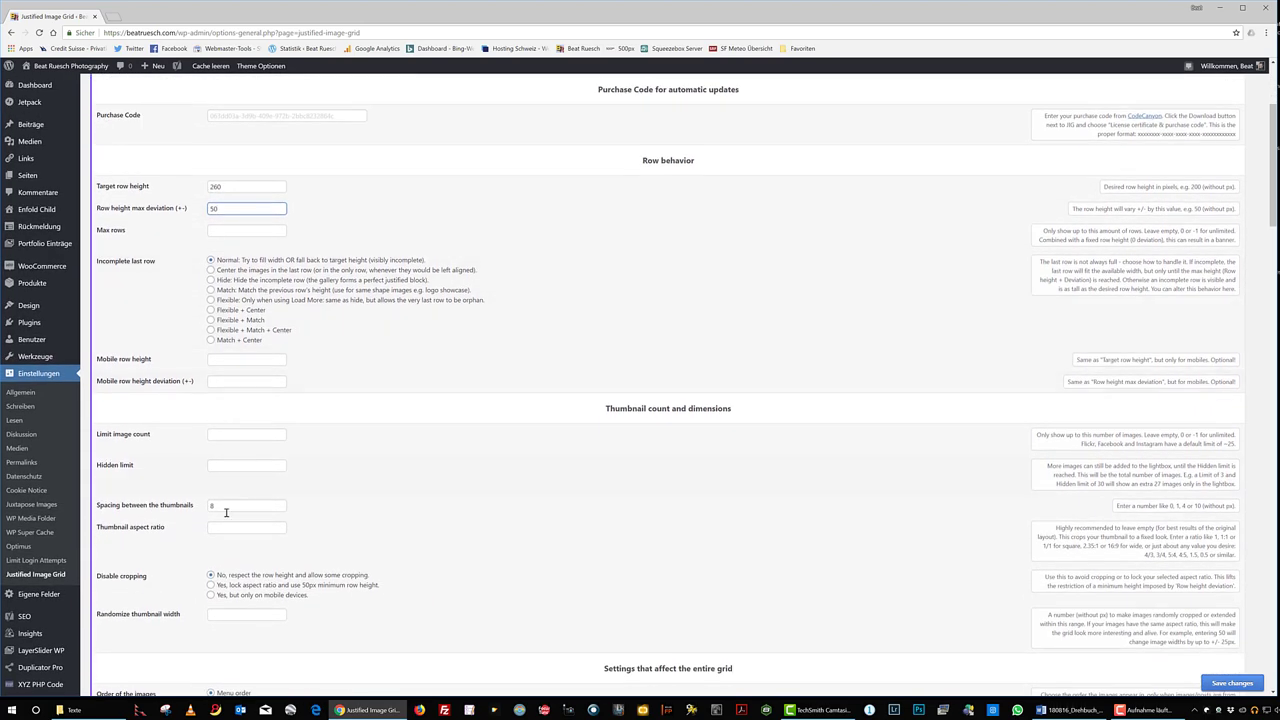
left_click(226, 508)
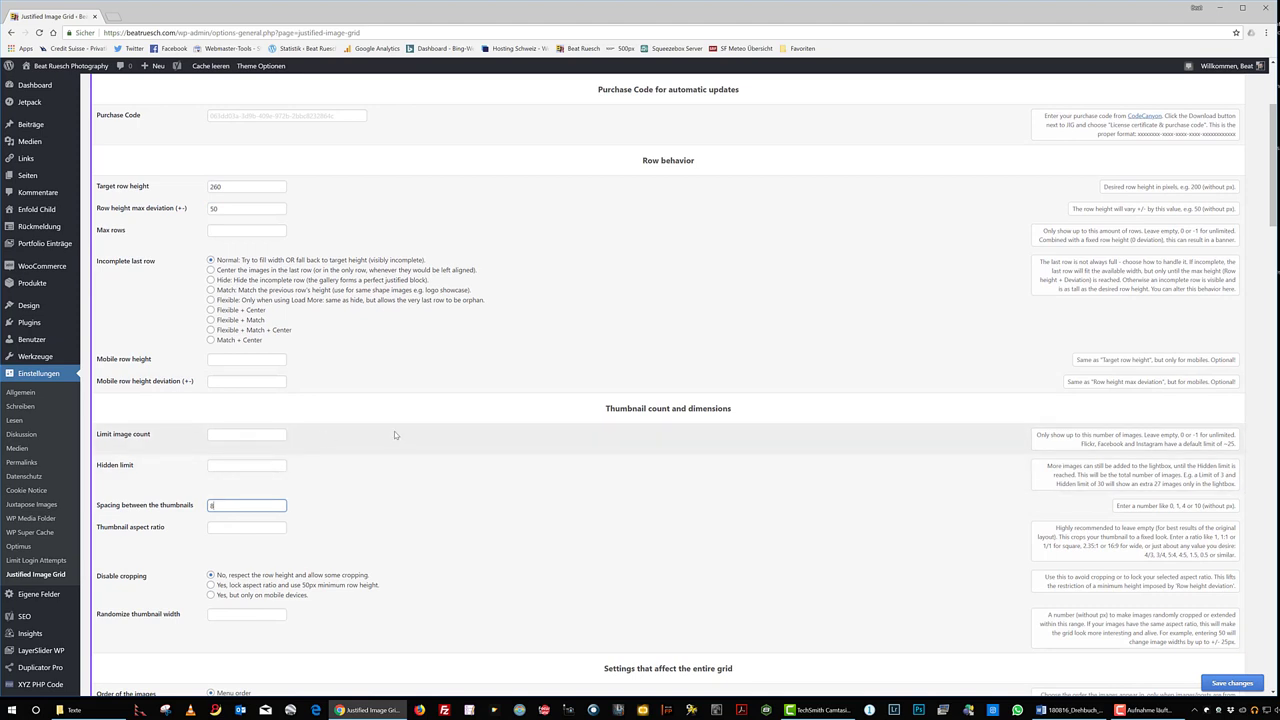
scroll(428, 372, "up", 2)
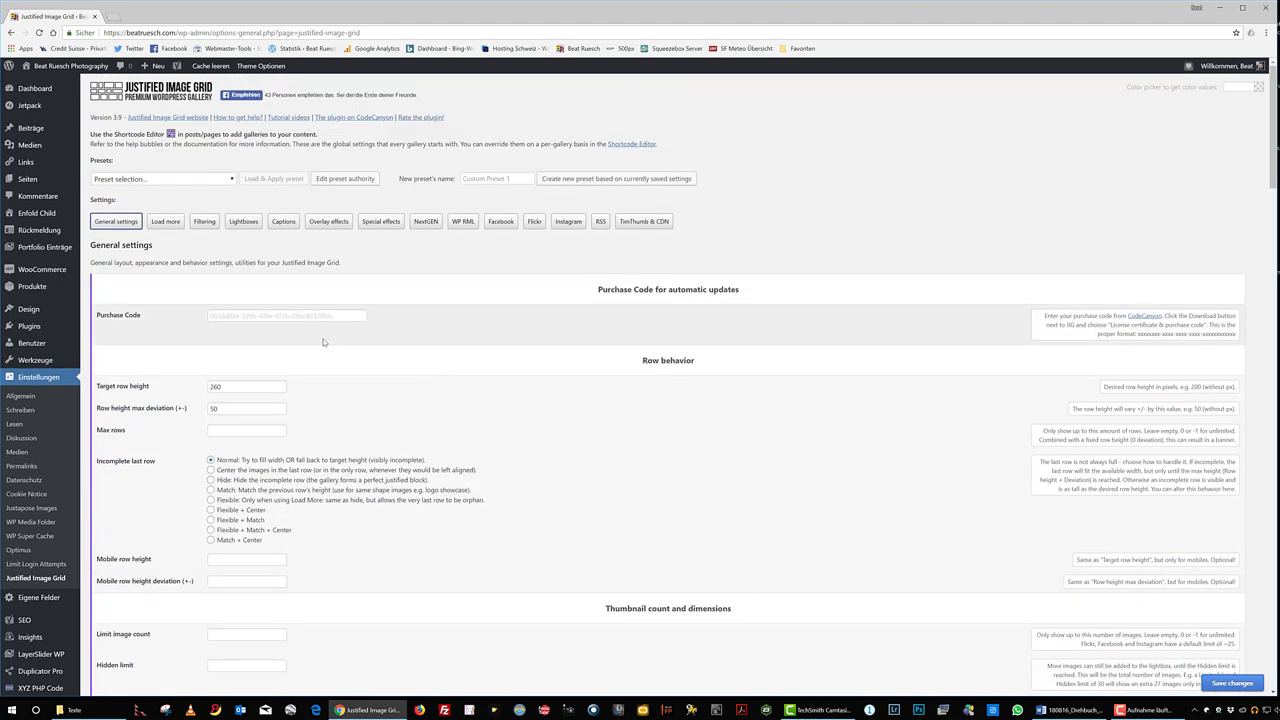
Step: Review the Justified Image Grid Lightboxes settings
left_click(240, 222)
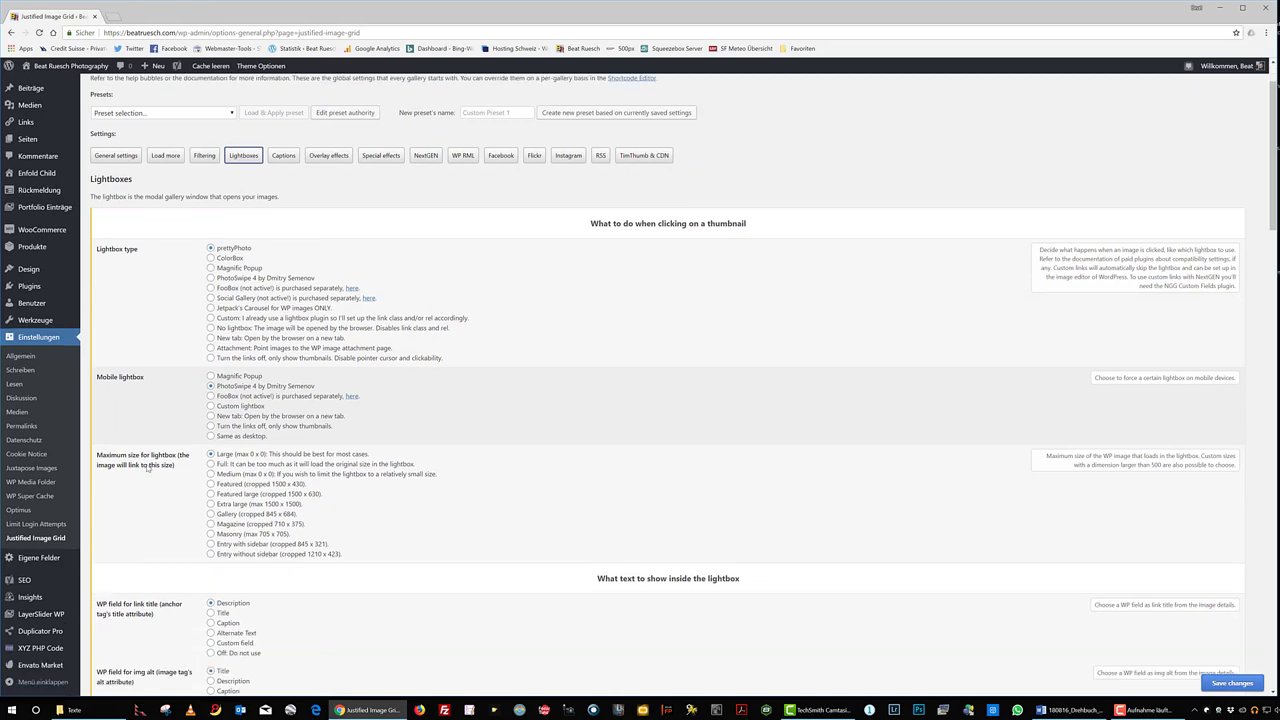
scroll(431, 374, "down", 5)
scroll(440, 359, "down", 2)
scroll(440, 359, "down", 2)
scroll(442, 361, "down", 2)
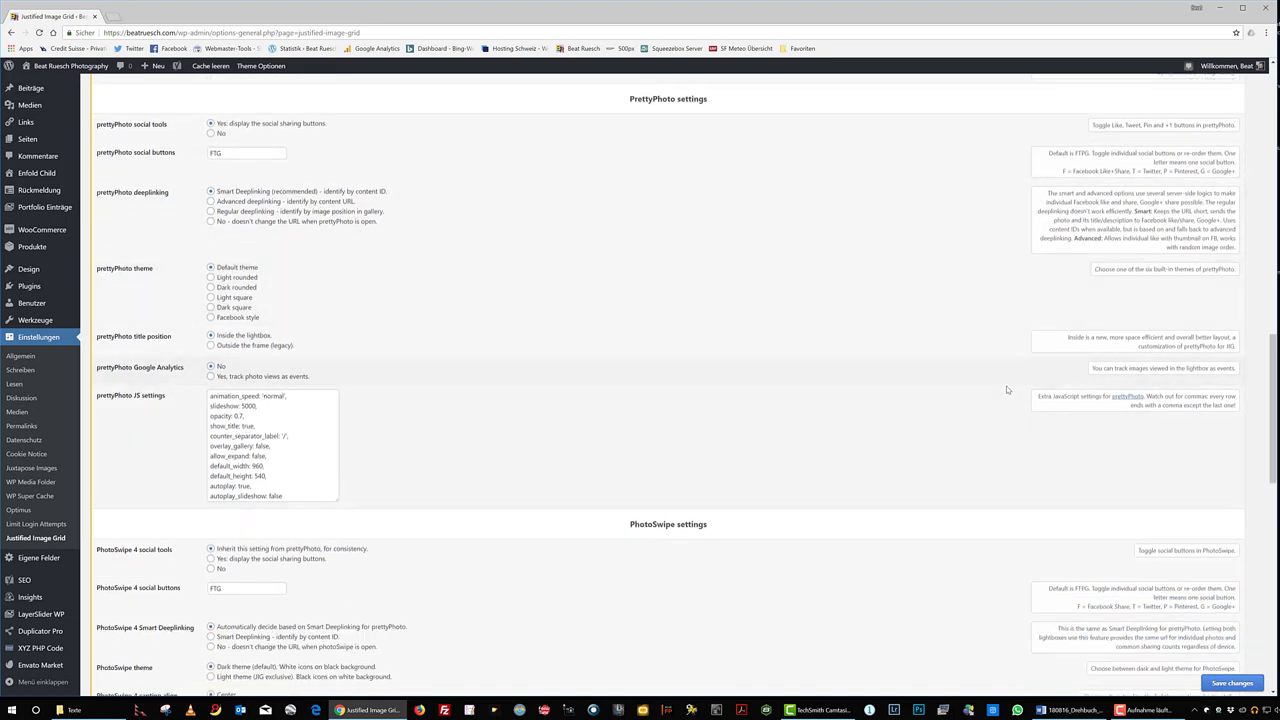
scroll(1160, 300, "up", 5)
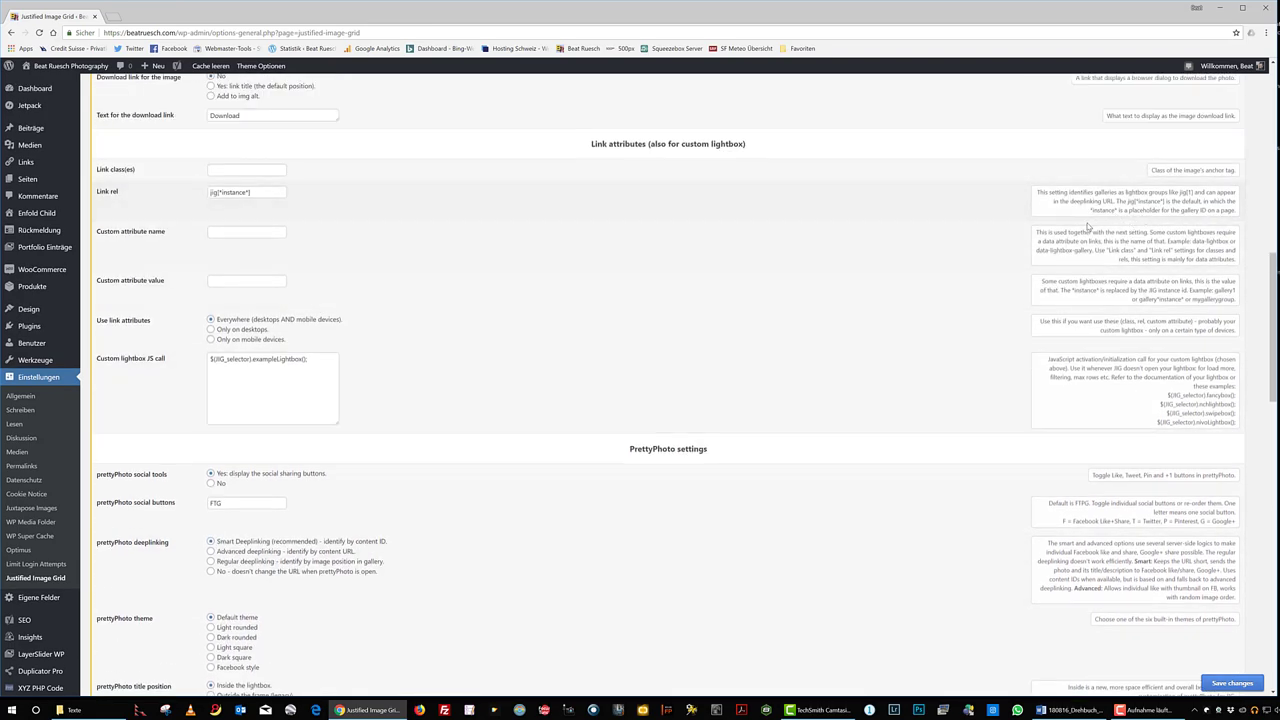
scroll(470, 129, "up", 5)
scroll(230, 238, "up", 5)
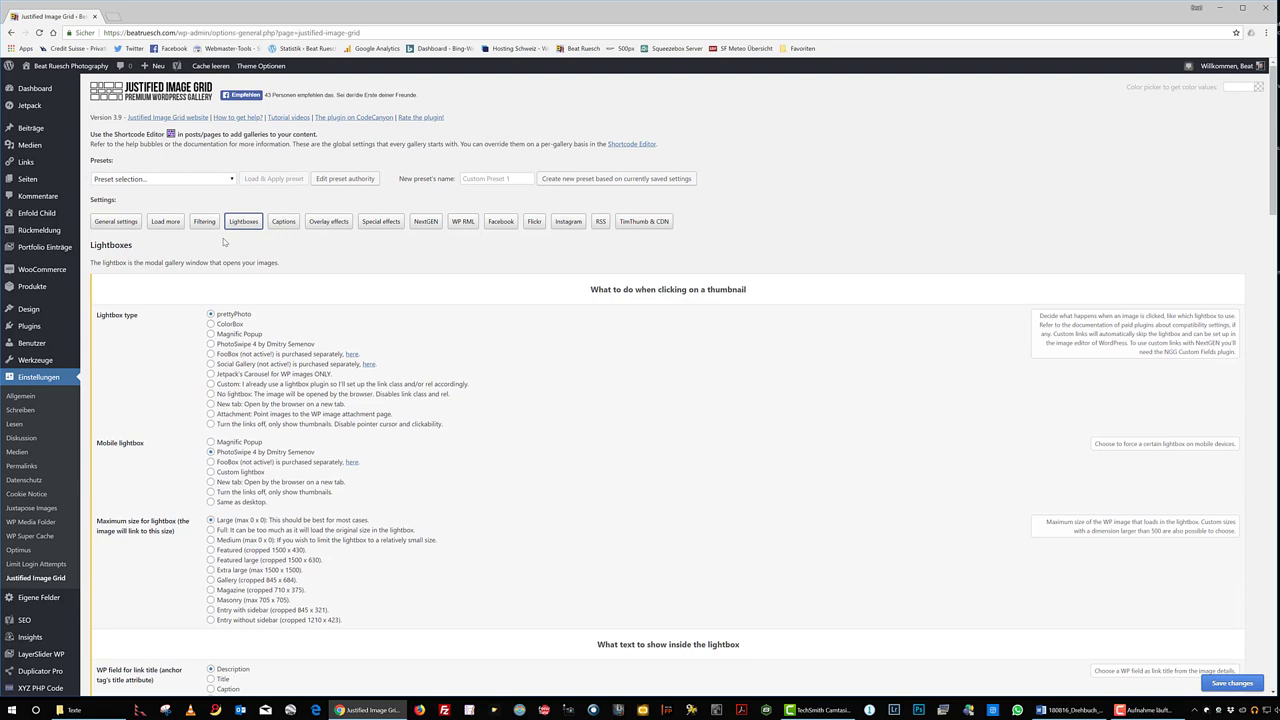
Step: Review the Justified Image Grid Captions settings
left_click(278, 224)
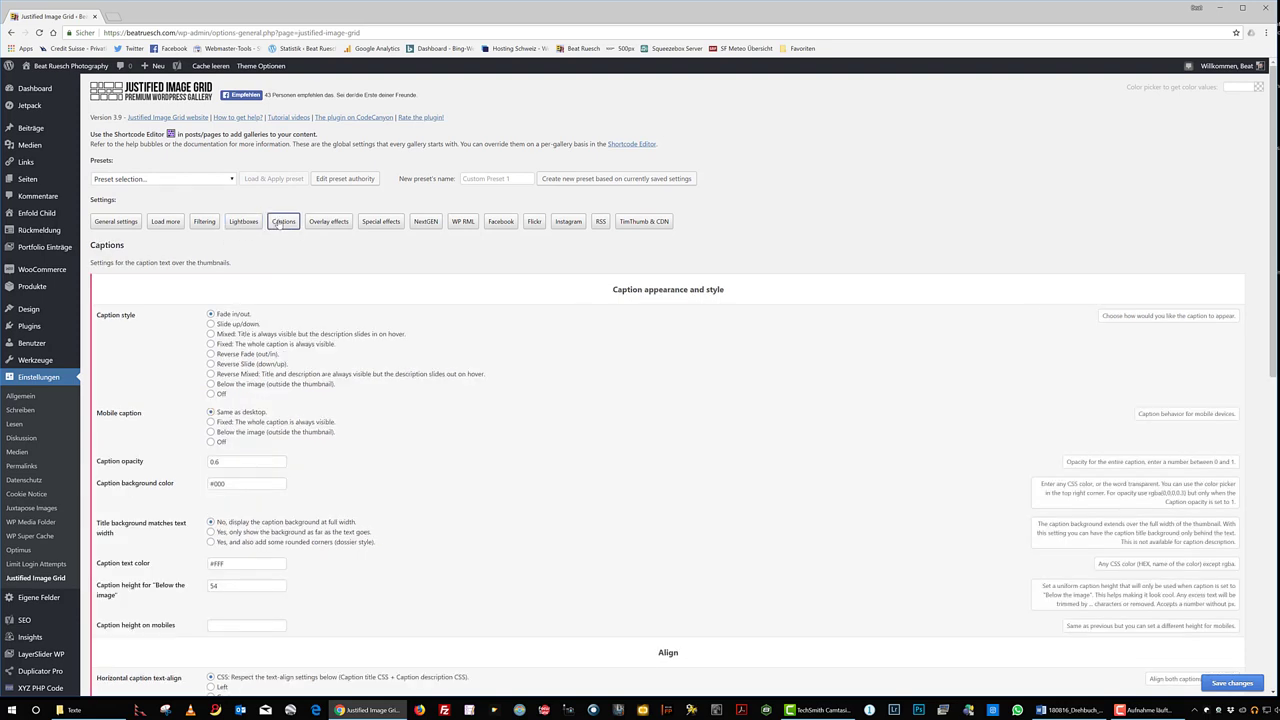
scroll(348, 368, "down", 2)
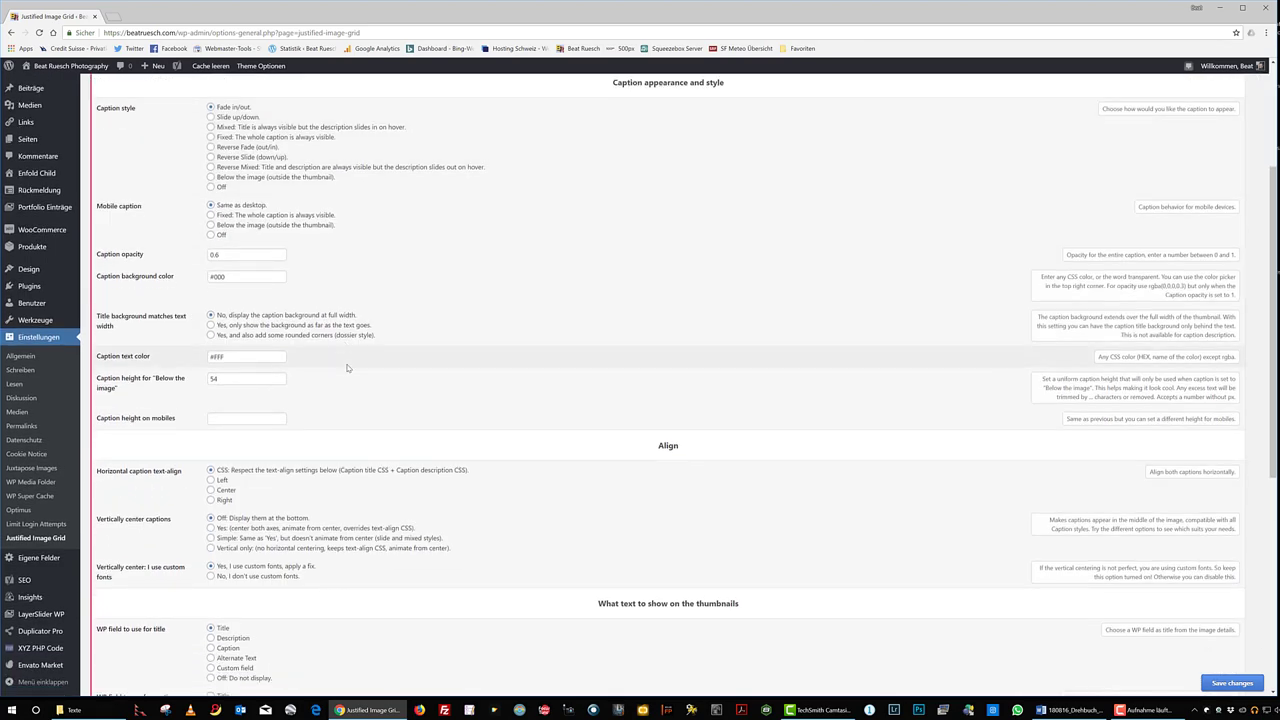
scroll(348, 368, "down", 2)
scroll(398, 357, "down", 2)
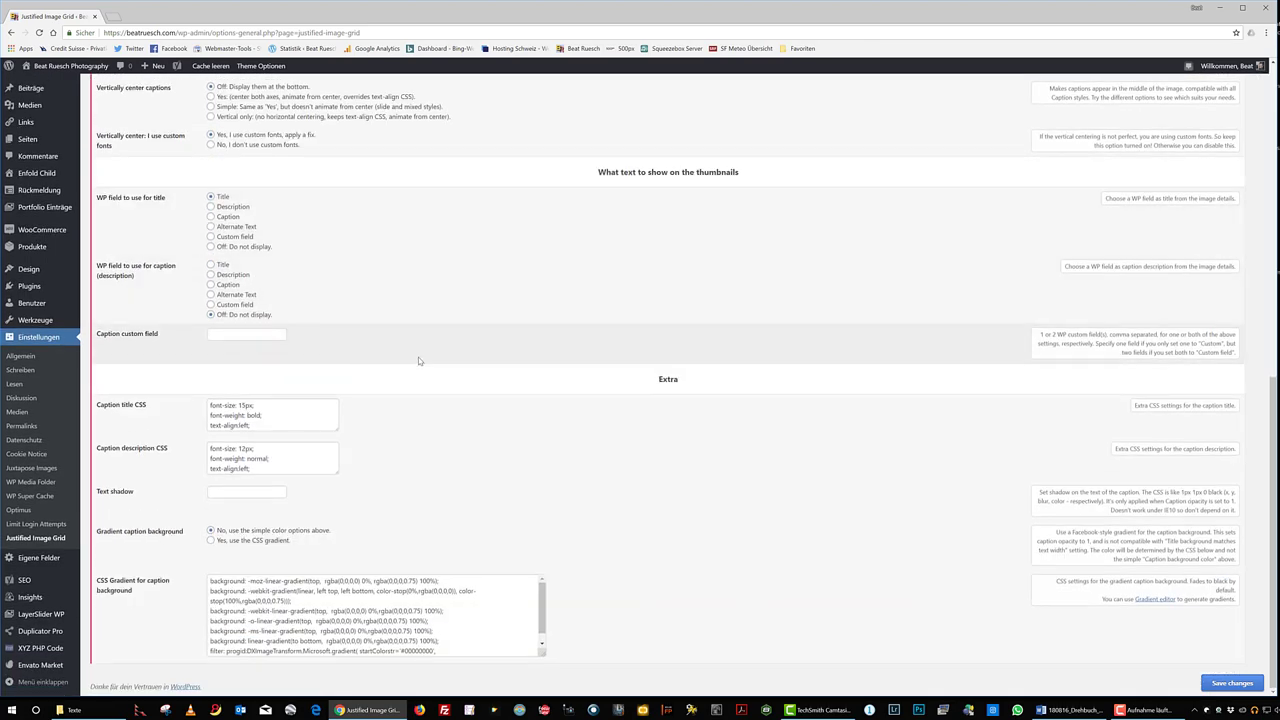
scroll(418, 357, "up", 3)
scroll(412, 354, "up", 3)
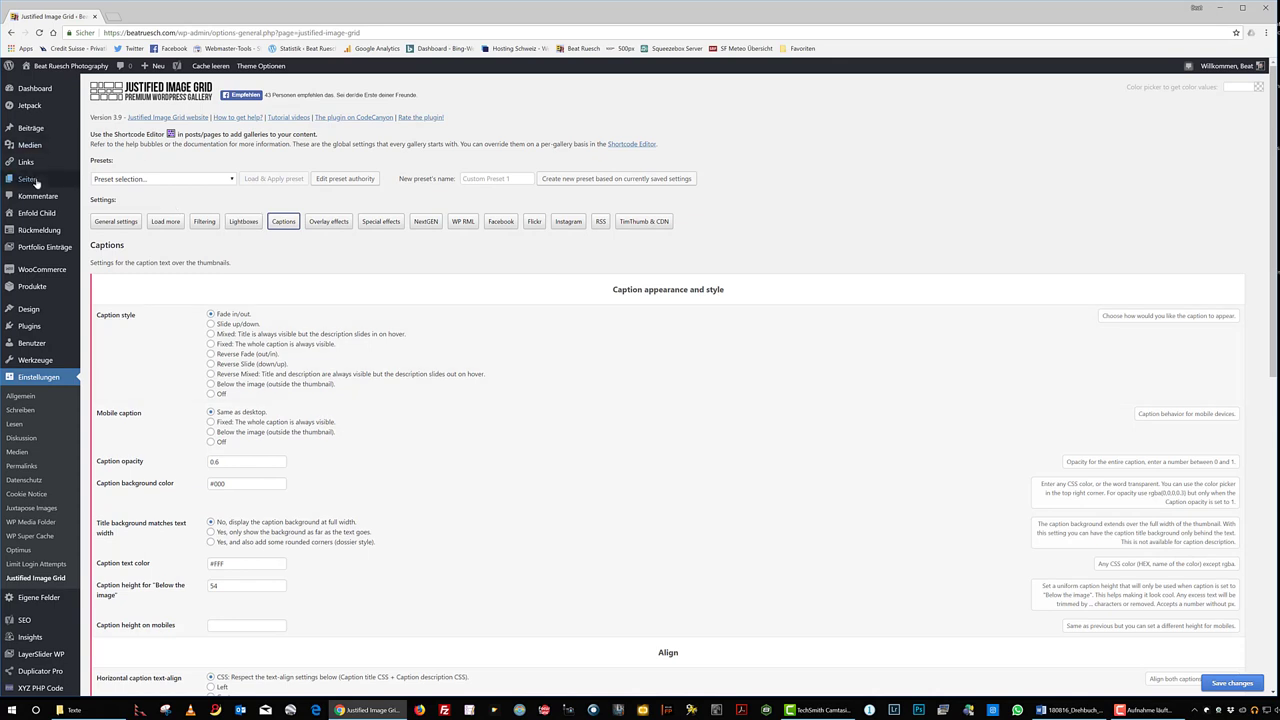
Step: Create a new page with the Erweiterter Layout-Editor and load the saved layout template
mouse_move(50, 179)
left_click(101, 197)
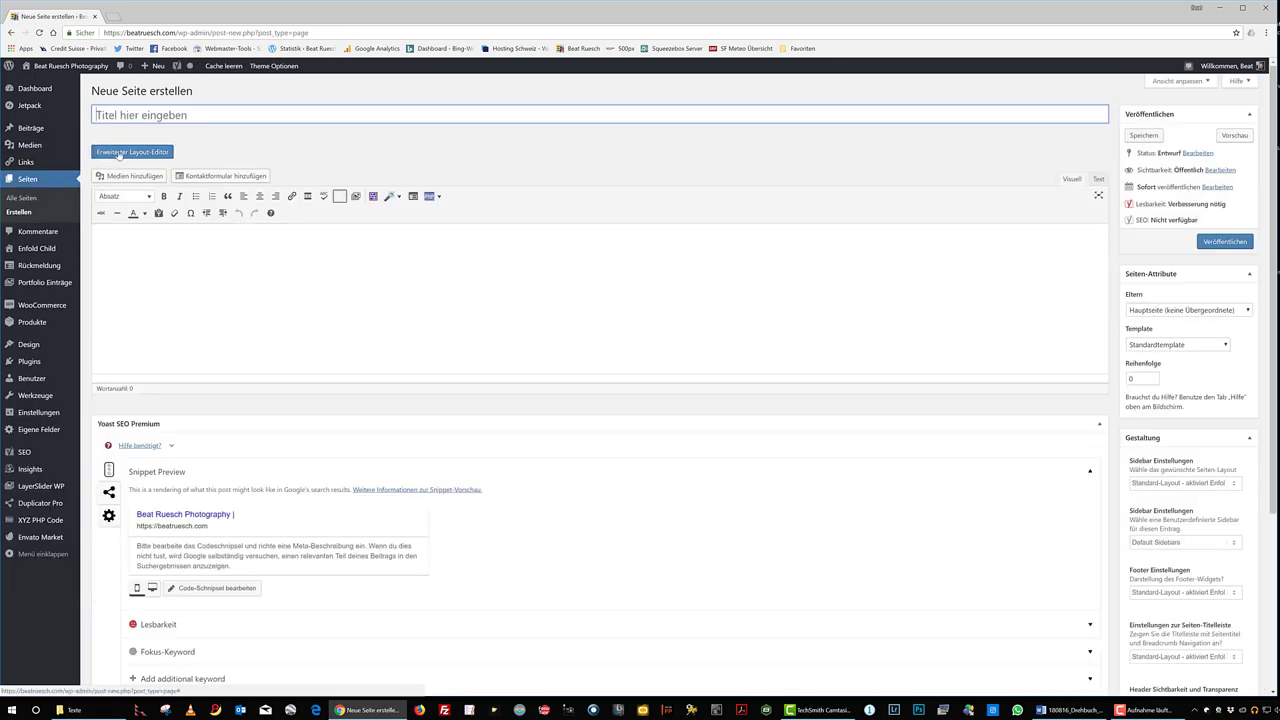
left_click(106, 152)
left_click(1068, 273)
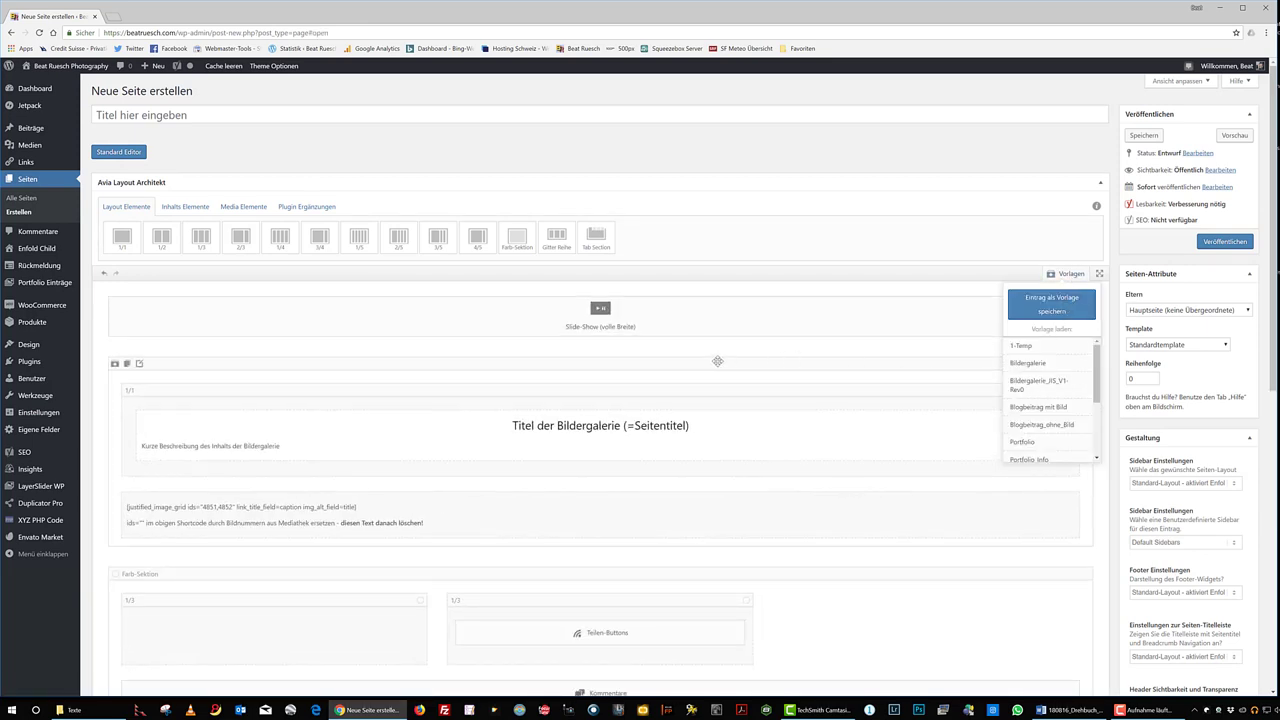
Step: Select the justified_image_grid shortcode in the Text-Block and open it in the JIG editor
left_click(535, 510)
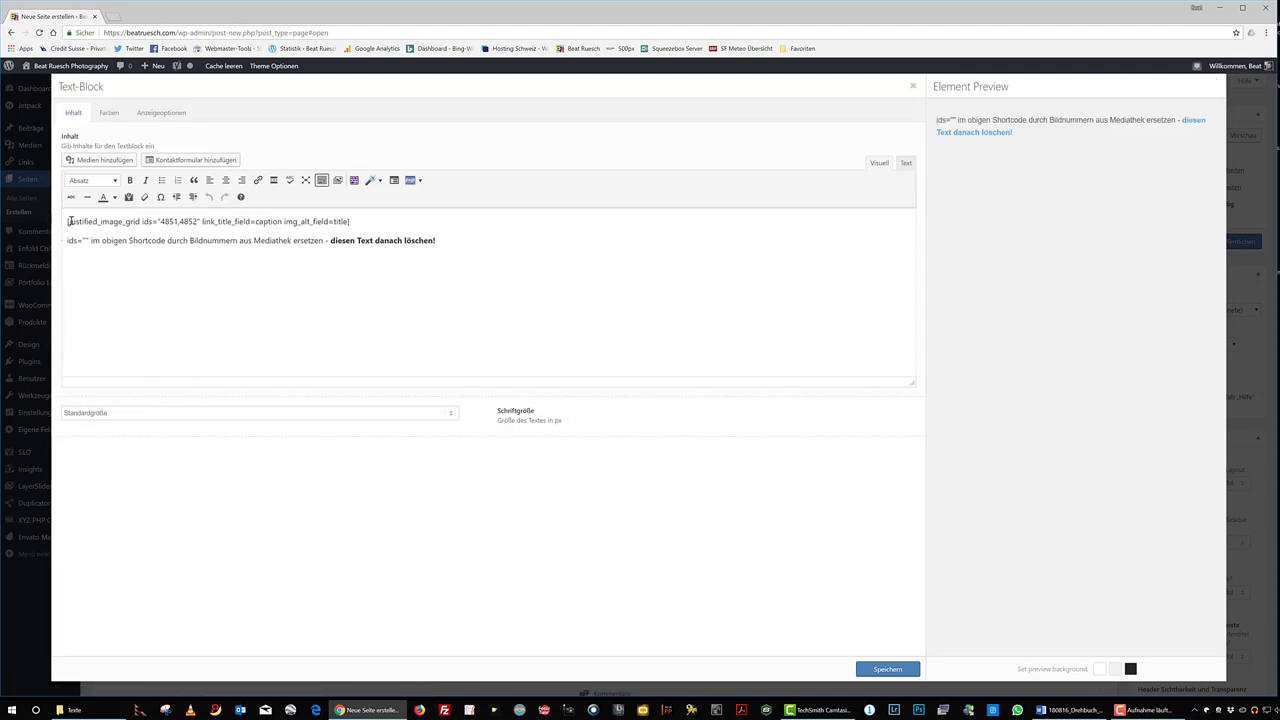
left_click_drag(67, 221, 375, 215)
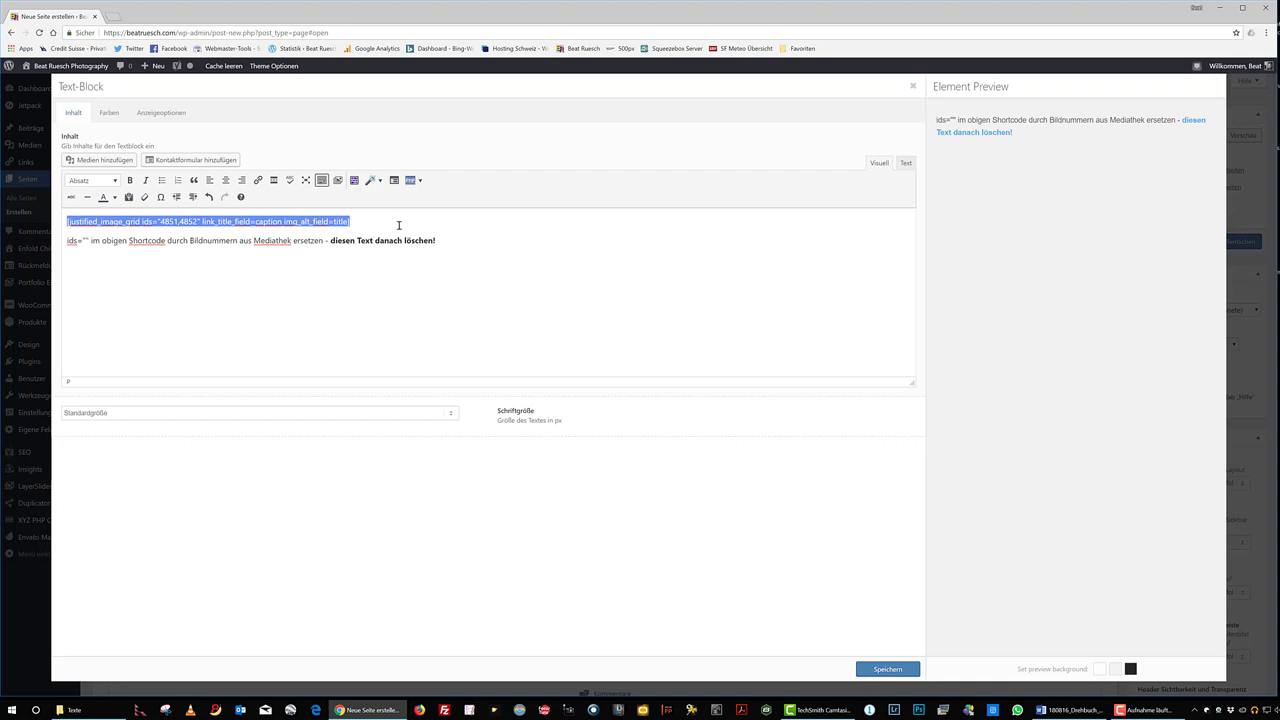
left_click(354, 180)
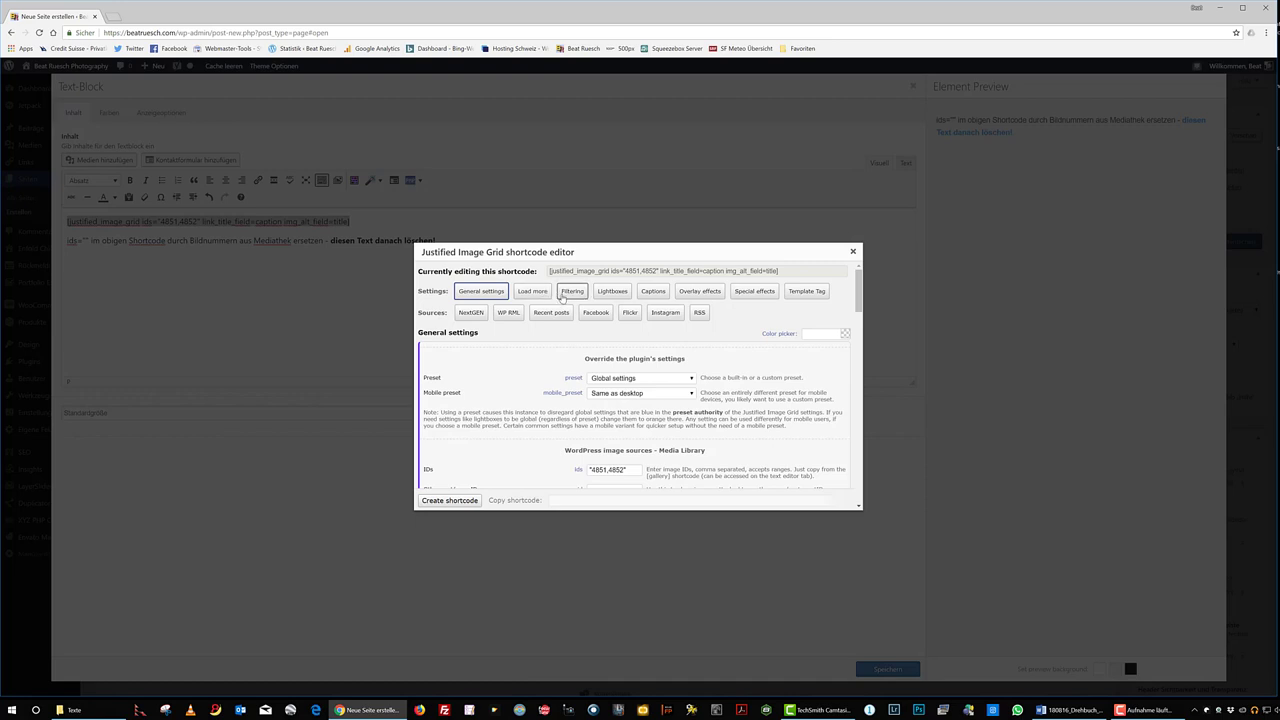
Step: Set Infinite Scroll load-more with 10 images initially loaded and create the shortcode
left_click(532, 291)
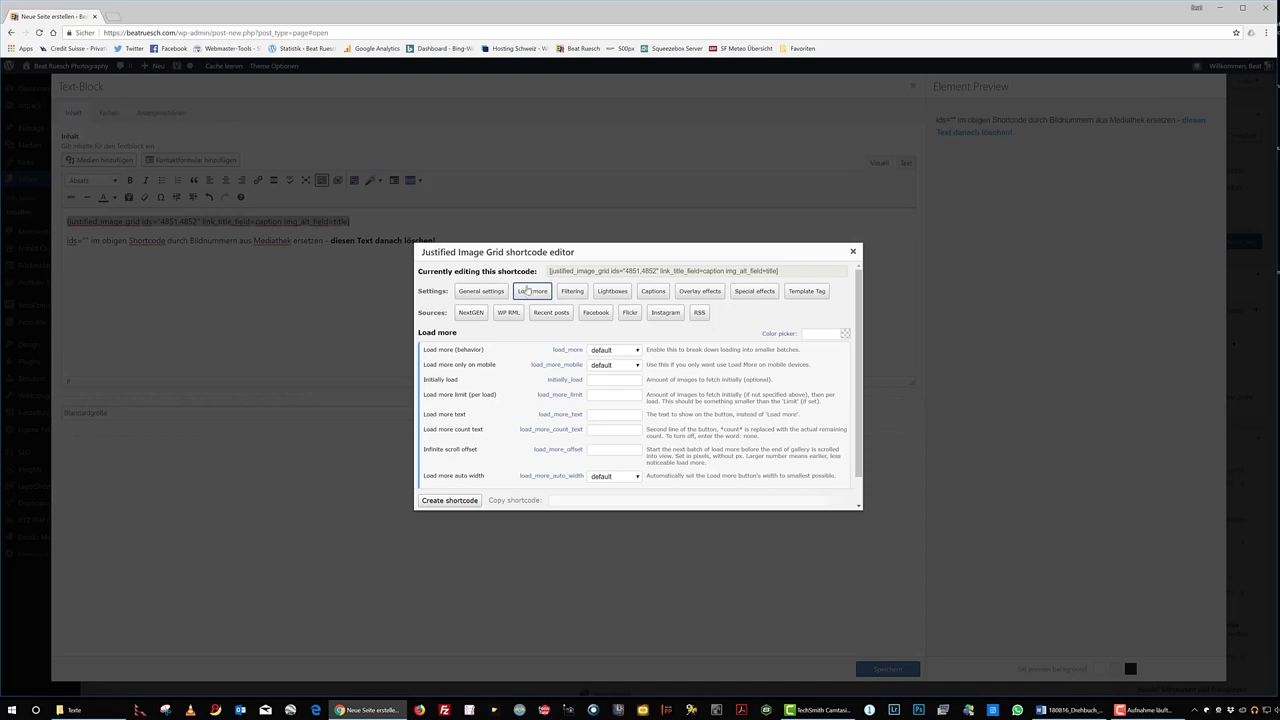
left_click(617, 381)
left_click(639, 350)
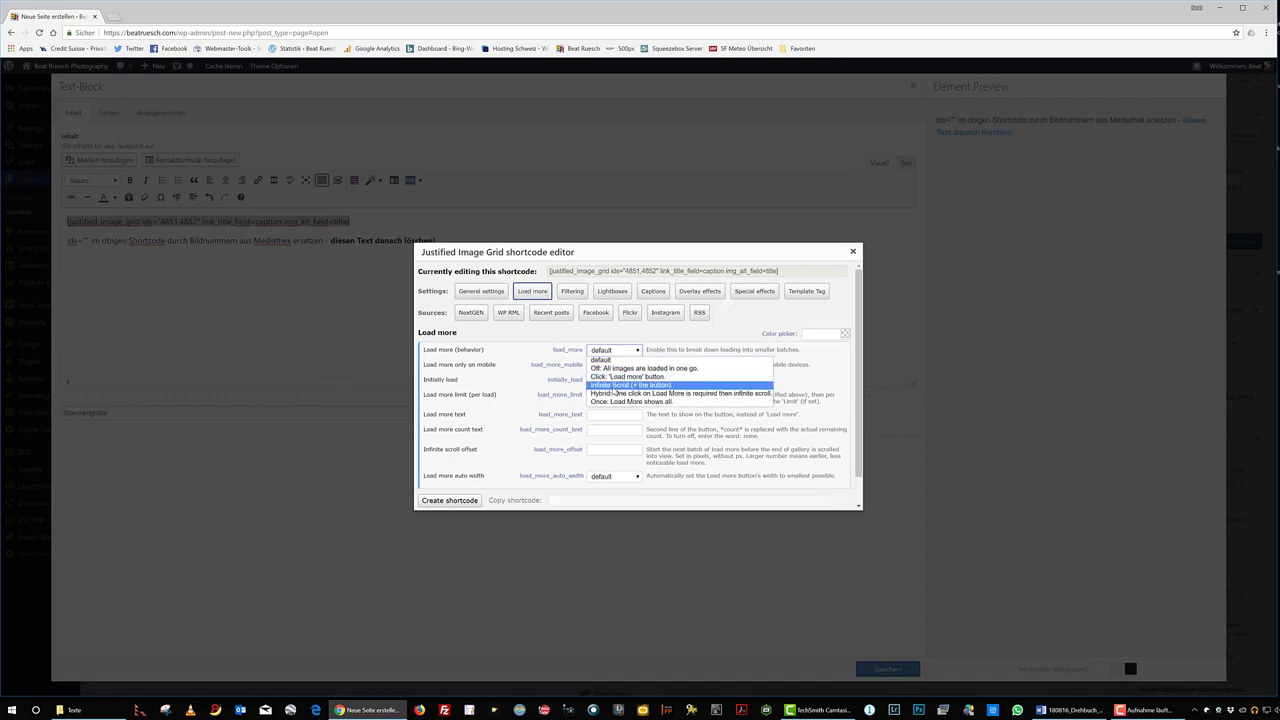
left_click(609, 389)
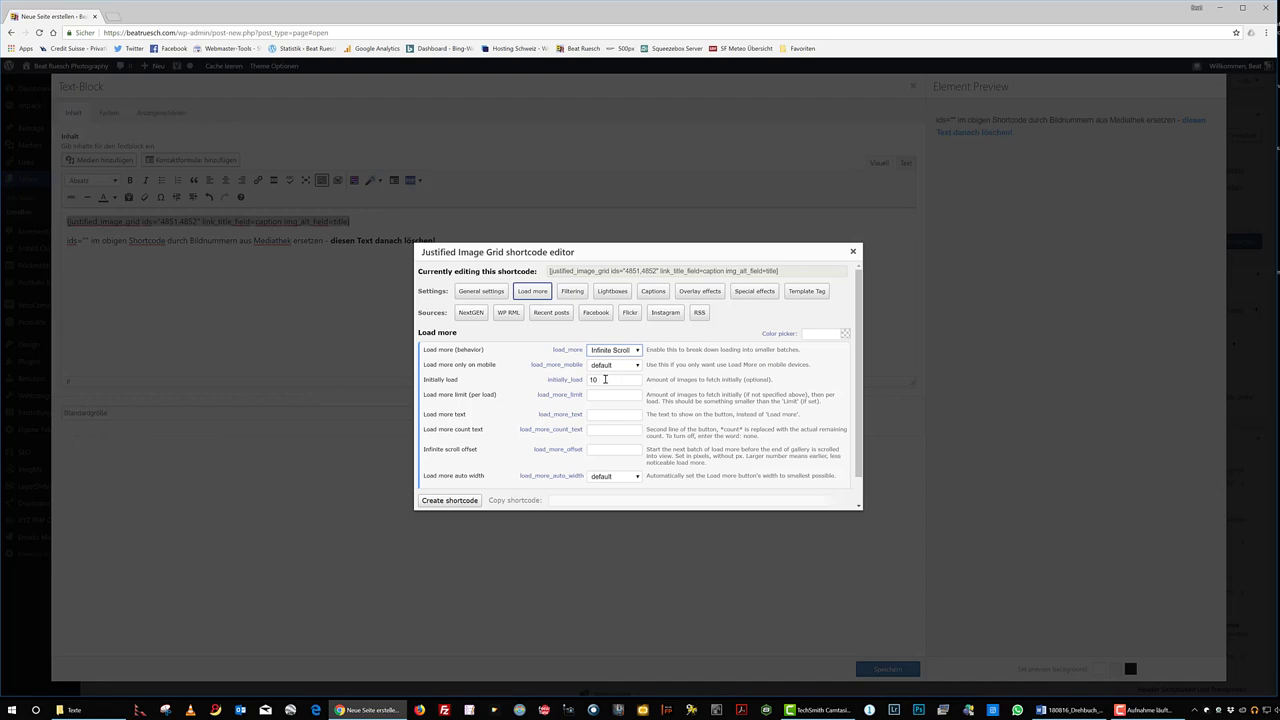
left_click(439, 505)
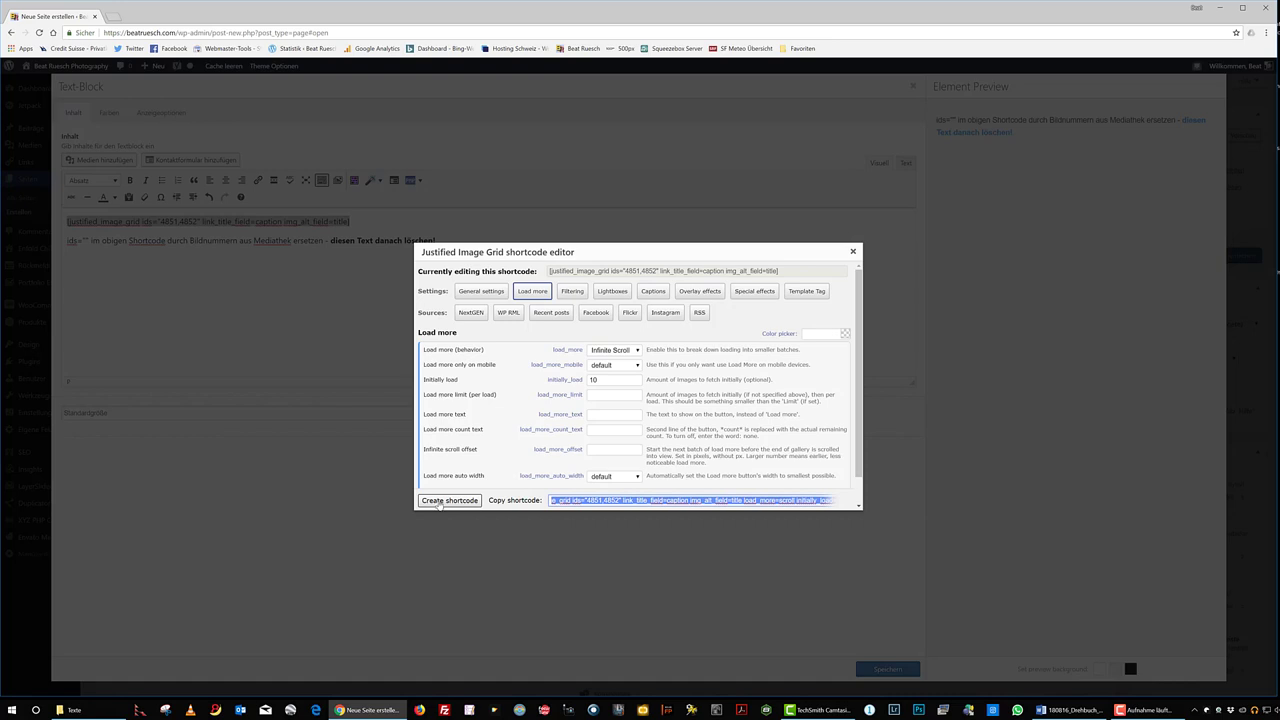
Step: Replace the old shortcode with the generated one ending load_more=scroll initially_load=10
left_click(853, 251)
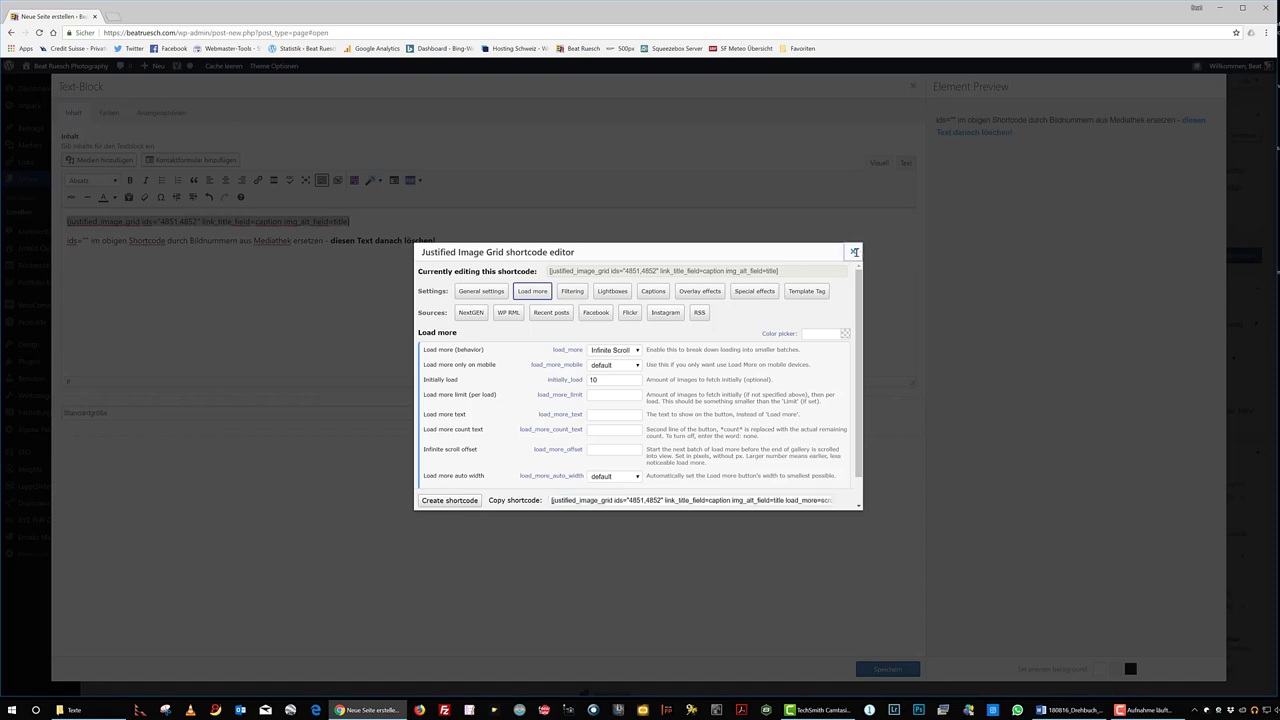
type("[justified_image_grid ids=\"4851,4852\" link_title_field=caption img_alt_field=title load_more=scroll initially_load=10]")
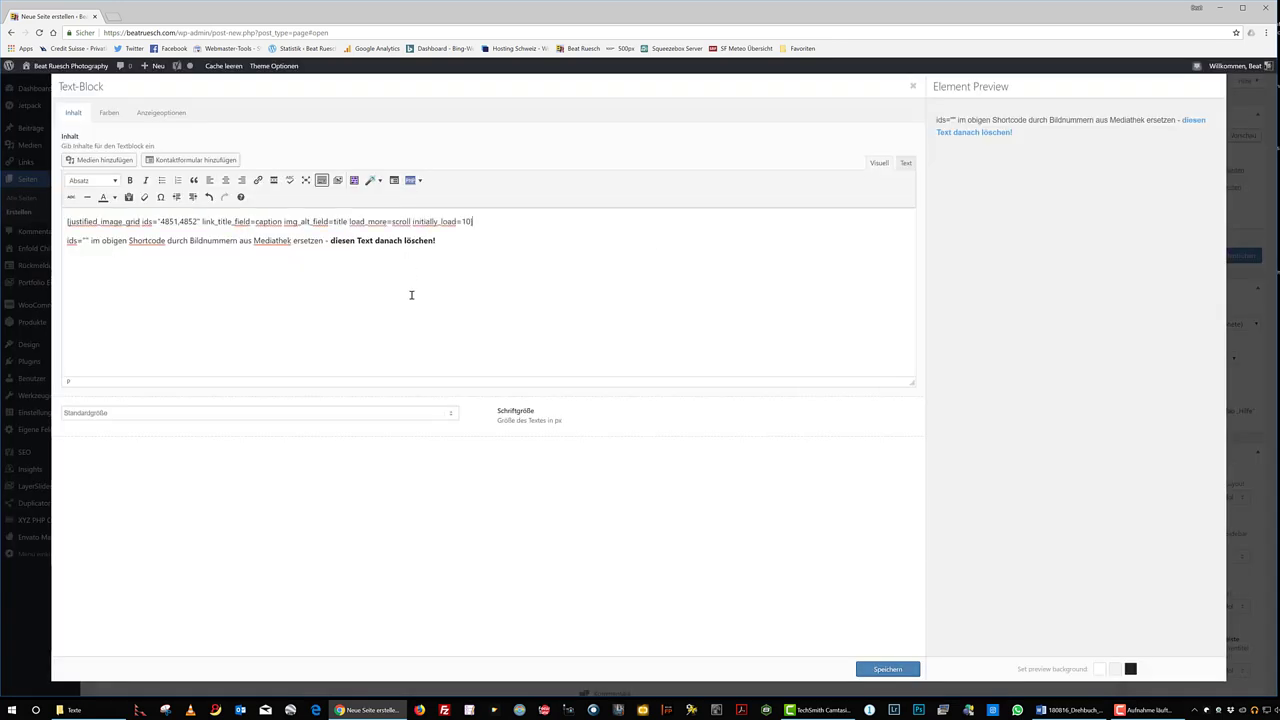